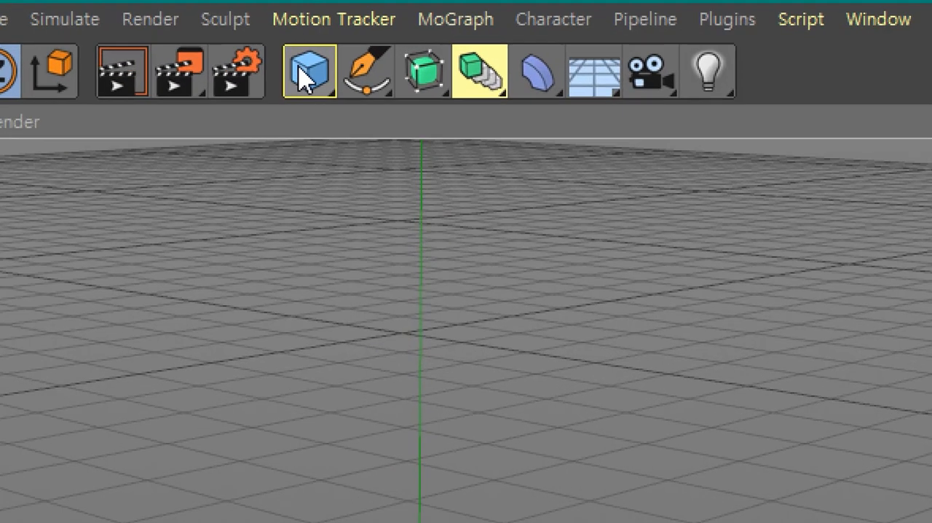
- Add a cube and resize it into an upright box about 143 cm wide, 212 cm high and 72 cm deep
click(304, 76)
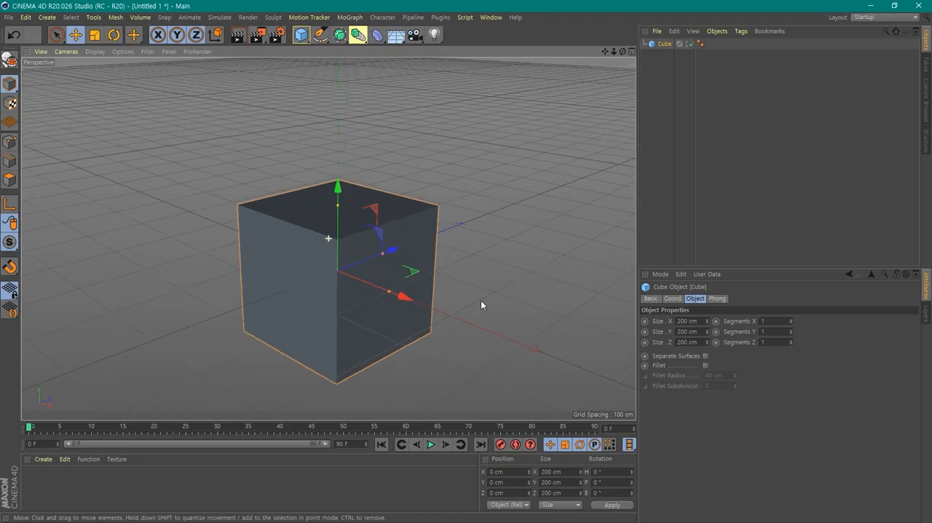
alt+drag(481, 301, 434, 321)
alt+drag(452, 284, 494, 277)
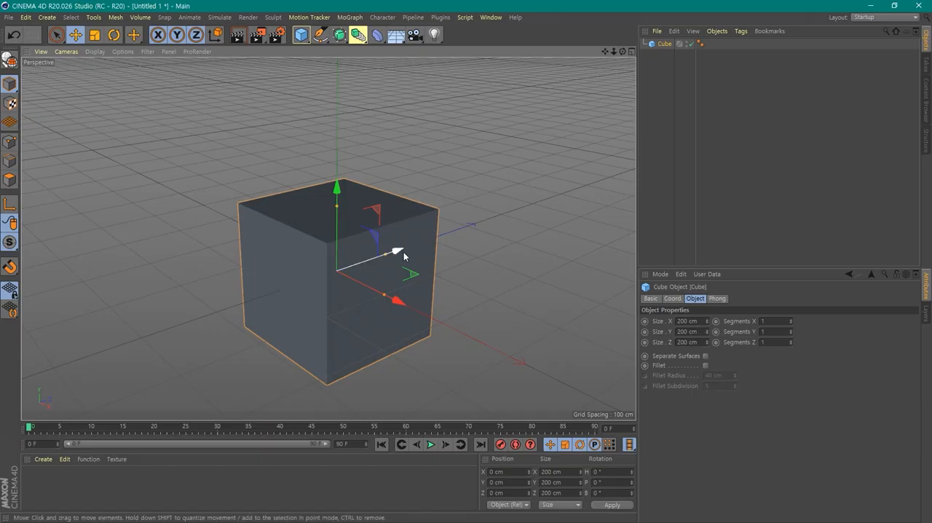
alt+drag(461, 273, 328, 337)
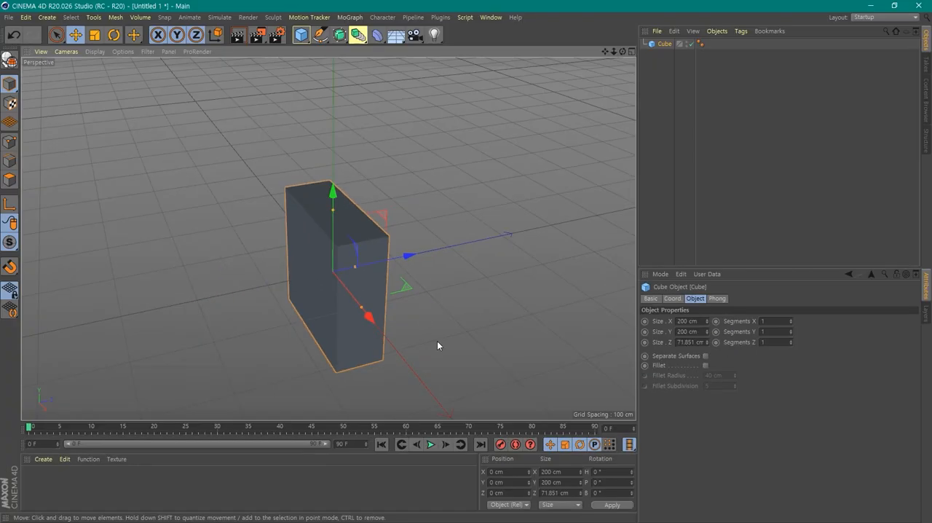
alt+drag(437, 340, 522, 339)
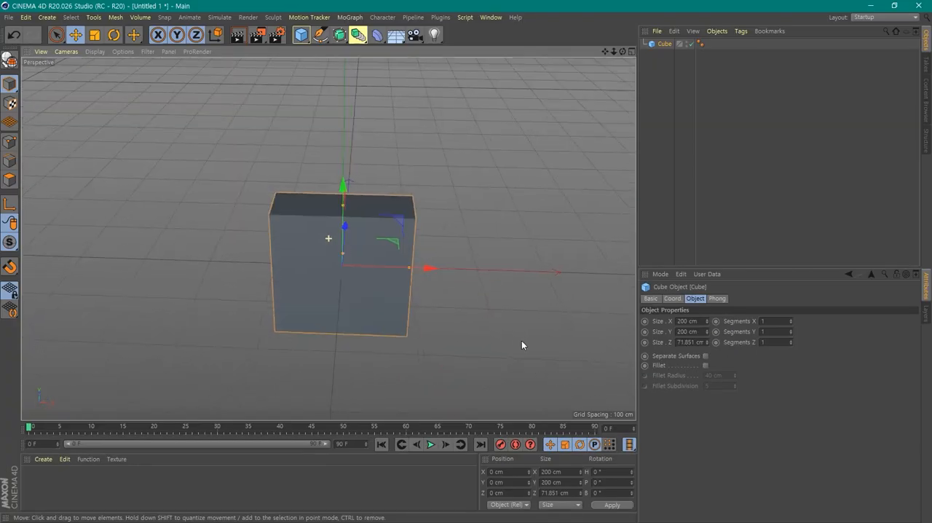
alt+drag(474, 321, 357, 295)
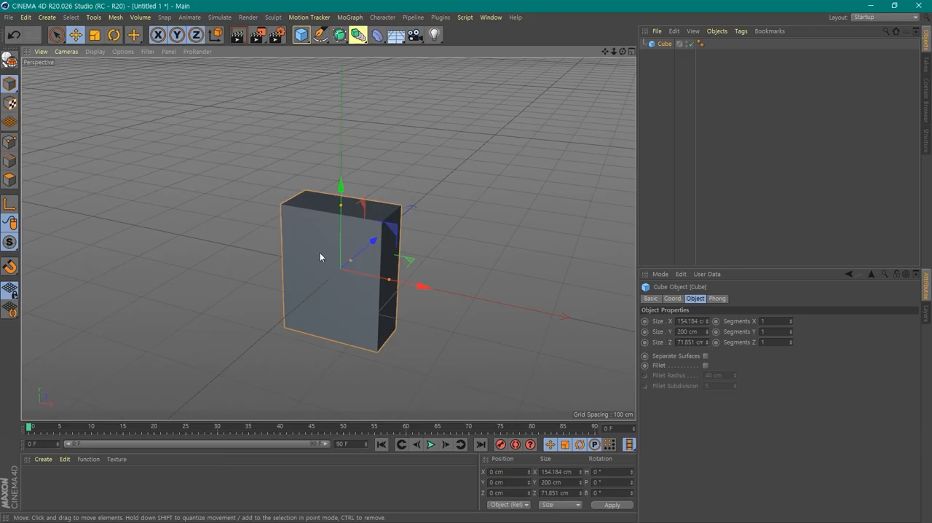
drag(389, 280, 386, 281)
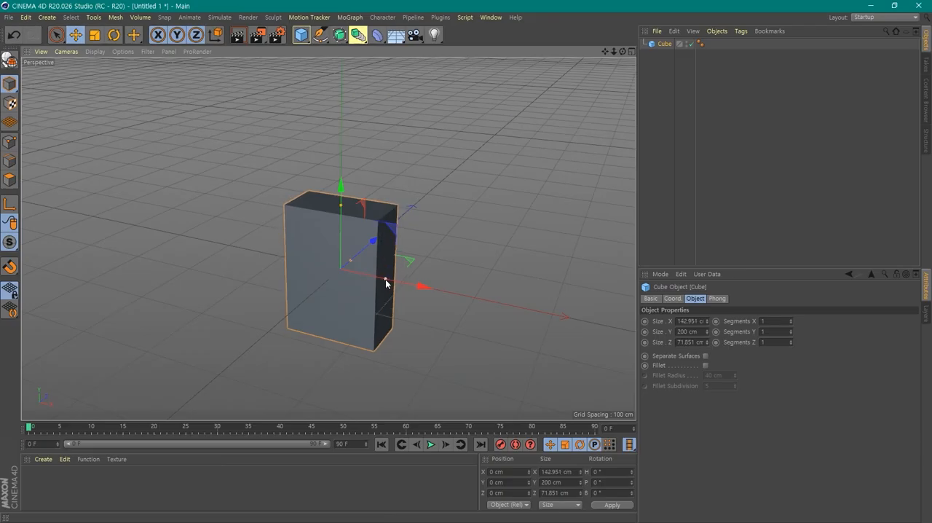
drag(340, 204, 341, 197)
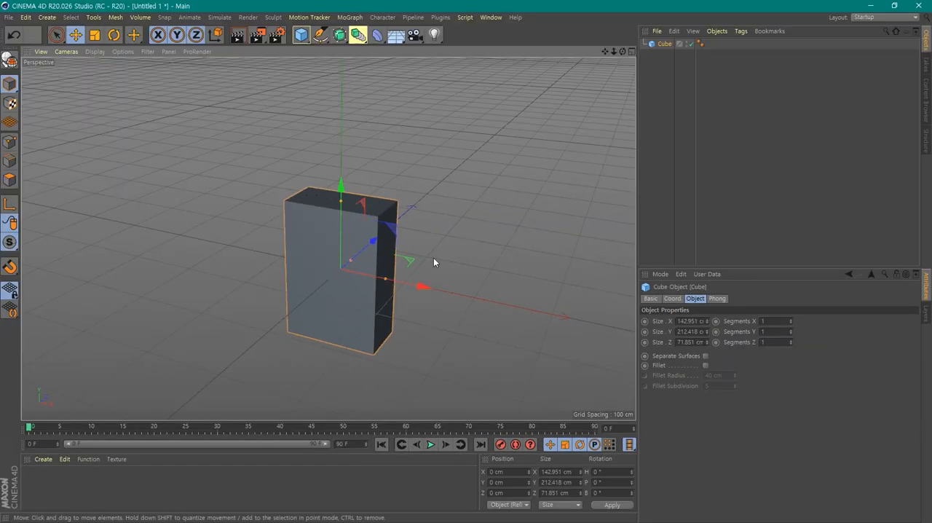
- Raise the box in the front view along Y to a position of about 134 cm, above the ground
click(407, 171)
click(343, 194)
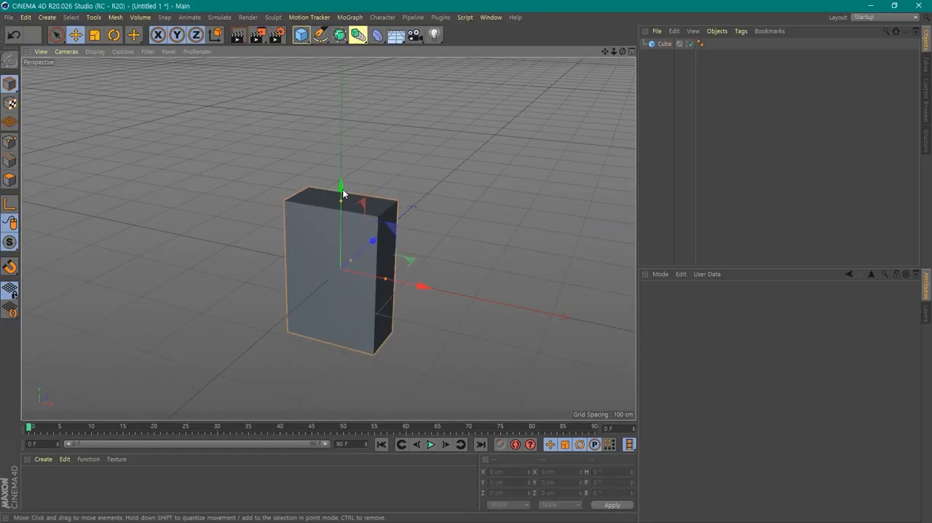
middle_click(459, 264)
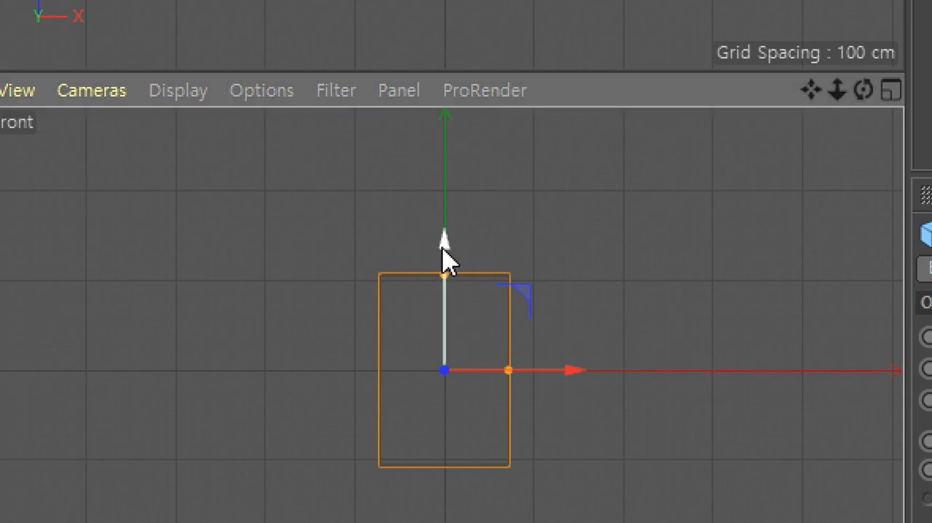
drag(443, 240, 408, 140)
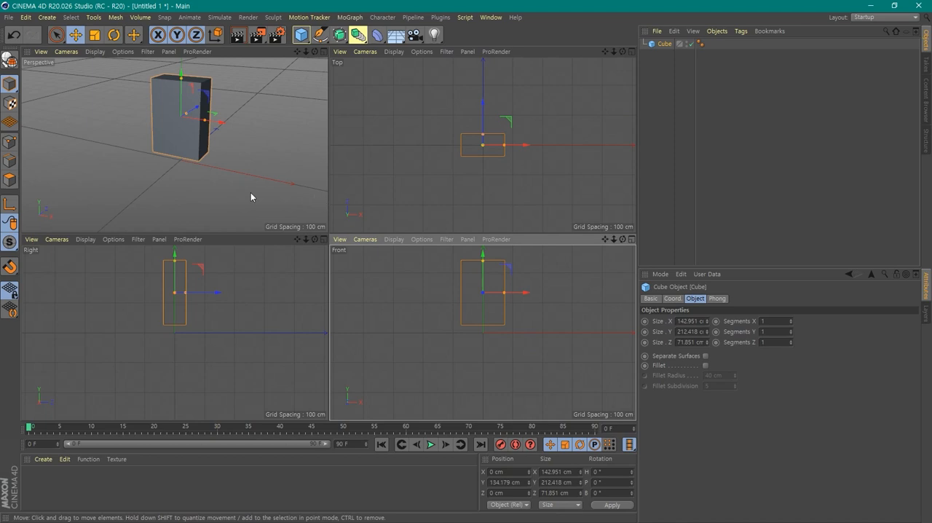
middle_click(250, 193)
alt+middle_drag(459, 289, 459, 309)
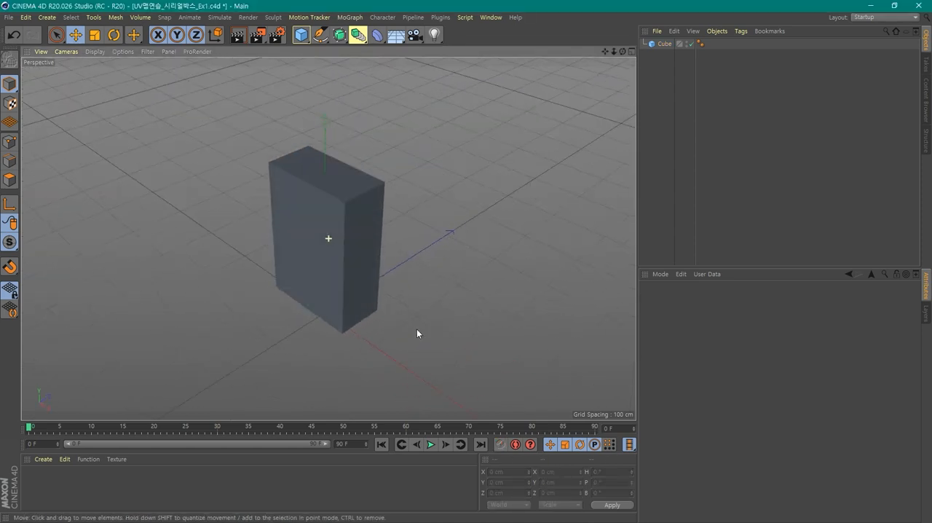
- Reduce the box's depth along Z to about 62 cm
click(315, 255)
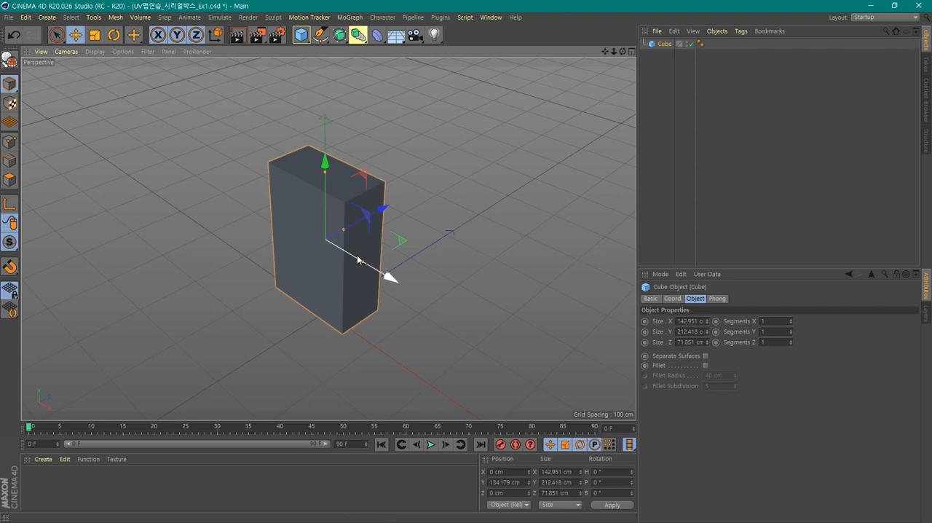
drag(343, 234, 341, 231)
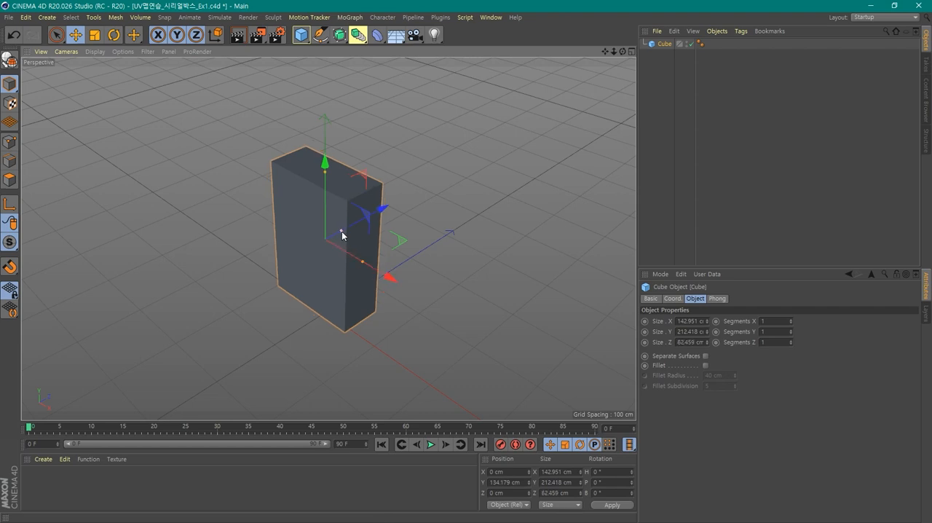
alt+drag(393, 325, 398, 306)
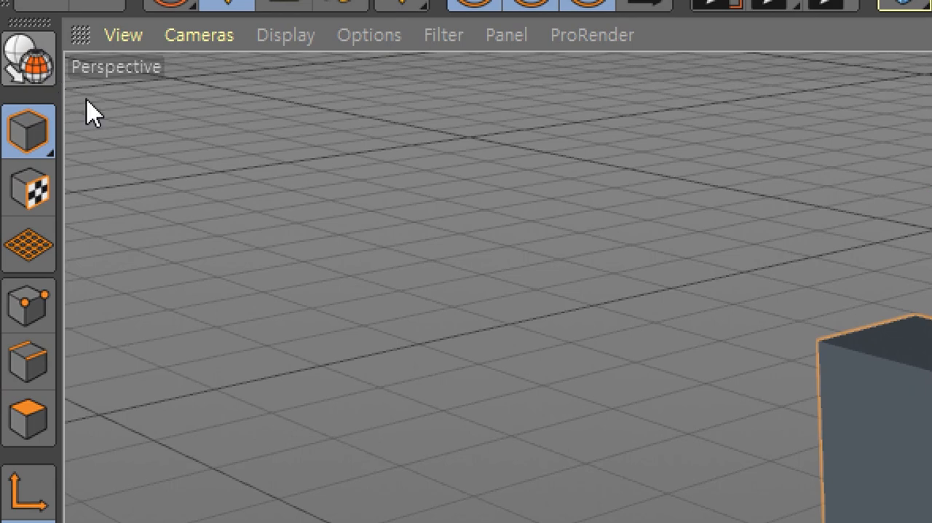
- Make the box editable and, in Polygons mode, select its front, side and top faces one after another with Live Selection
click(52, 73)
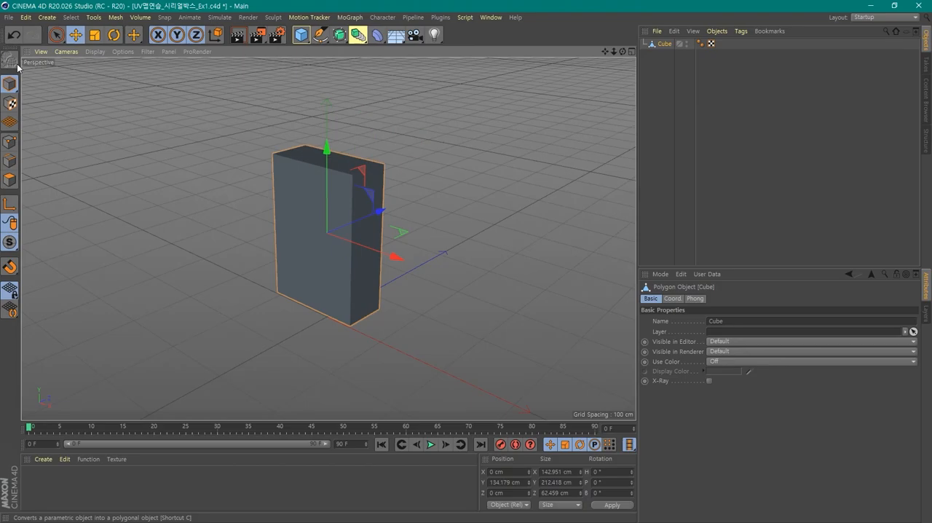
click(10, 179)
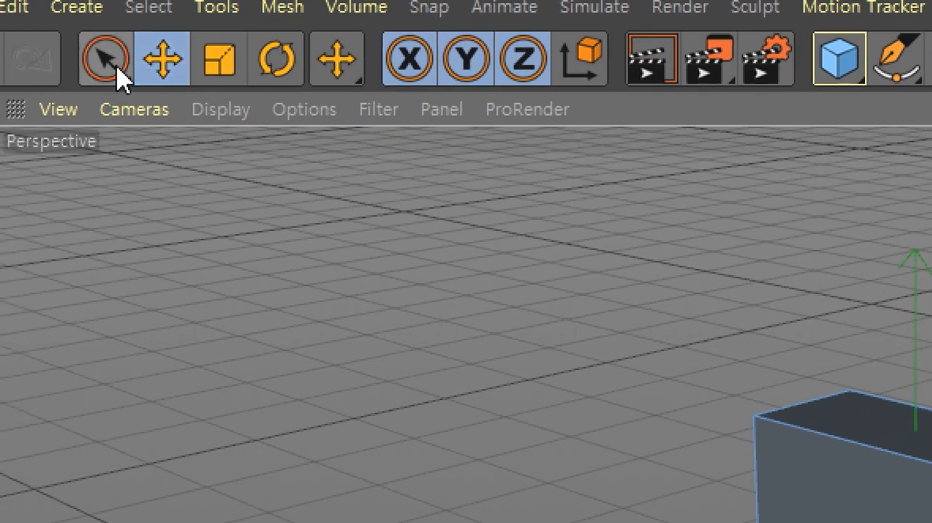
drag(117, 67, 201, 97)
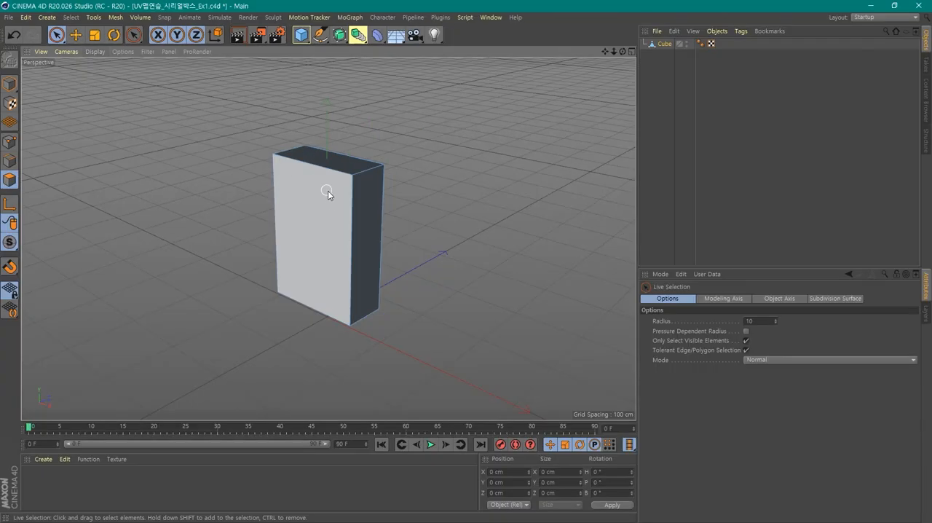
click(325, 204)
click(361, 213)
click(333, 160)
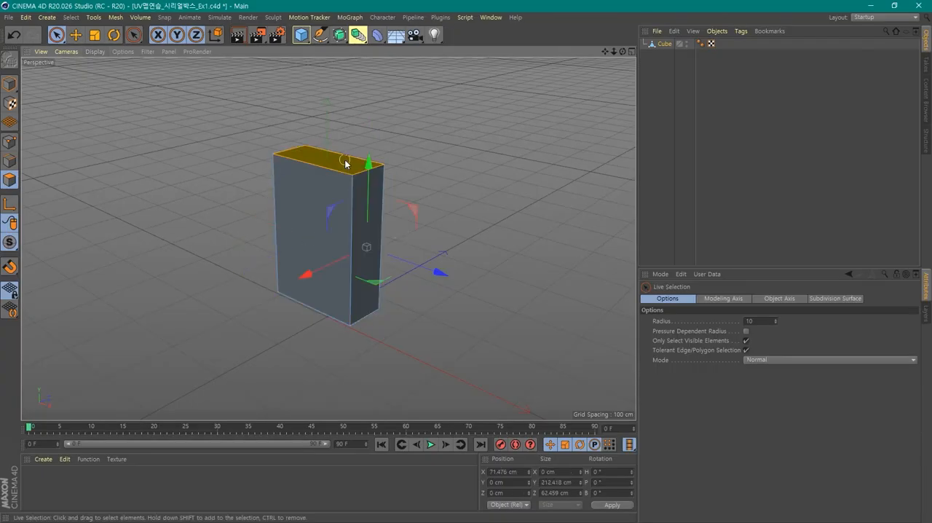
alt+drag(472, 305, 466, 361)
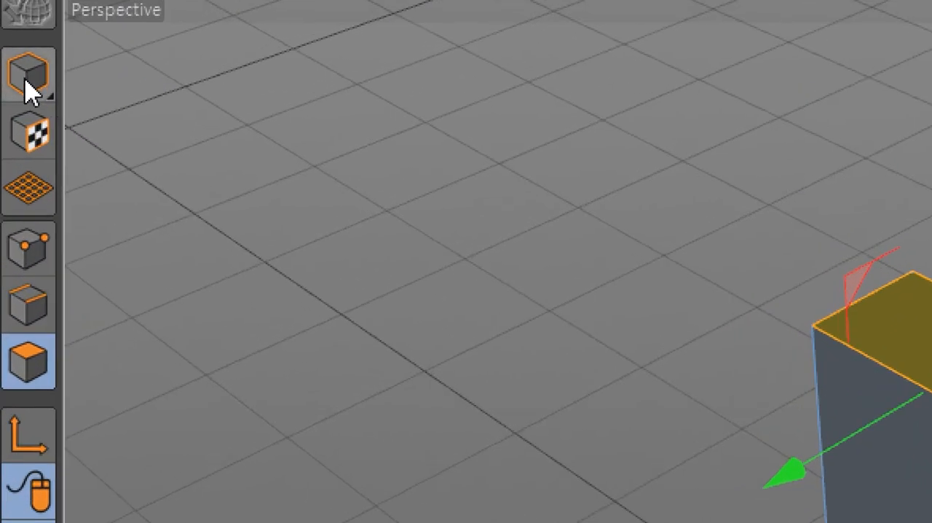
- Return to Model mode and select the box as a whole object
click(27, 89)
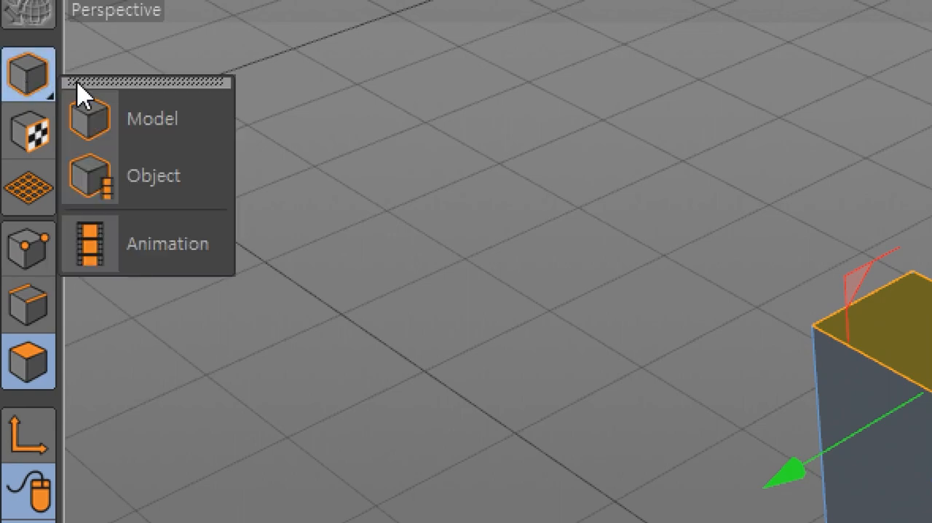
click(184, 119)
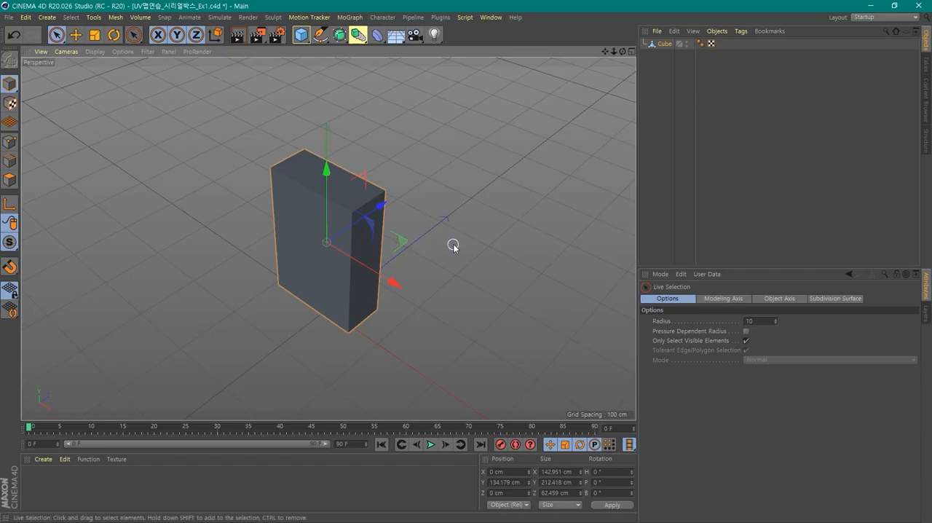
click(455, 243)
click(369, 247)
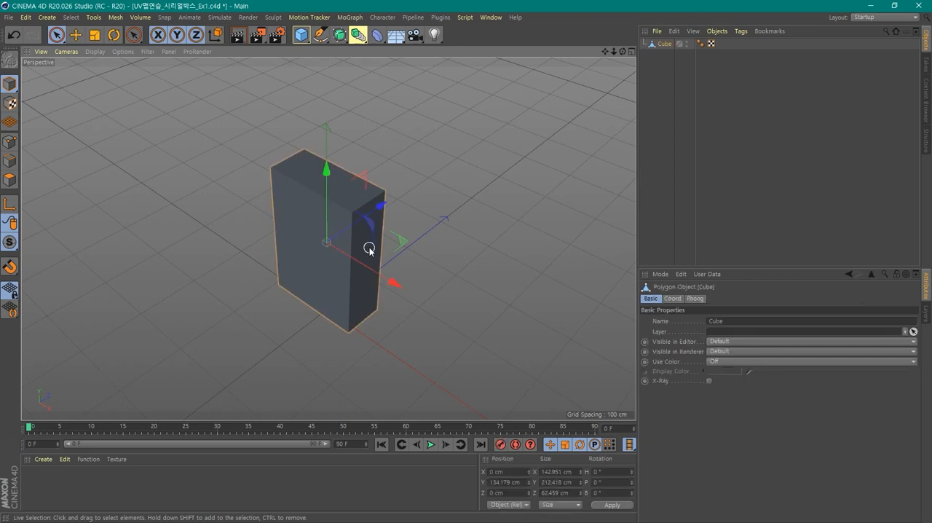
alt+drag(332, 186, 426, 263)
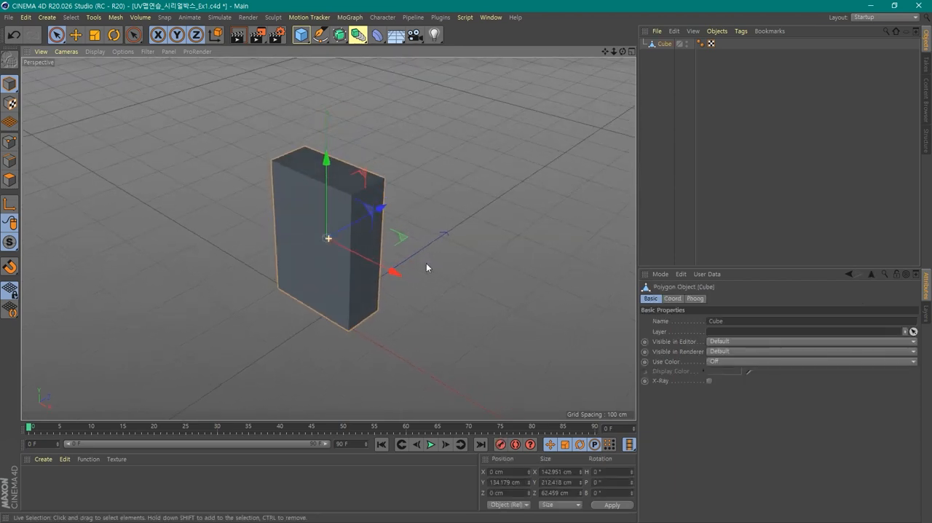
alt+drag(428, 308, 428, 289)
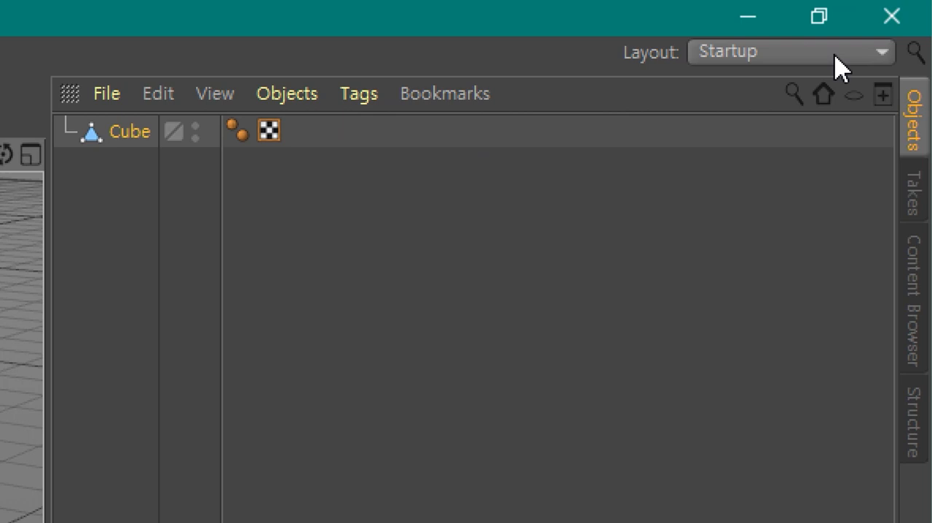
- Switch the layout to BP - UV Edit with the box selected
click(841, 68)
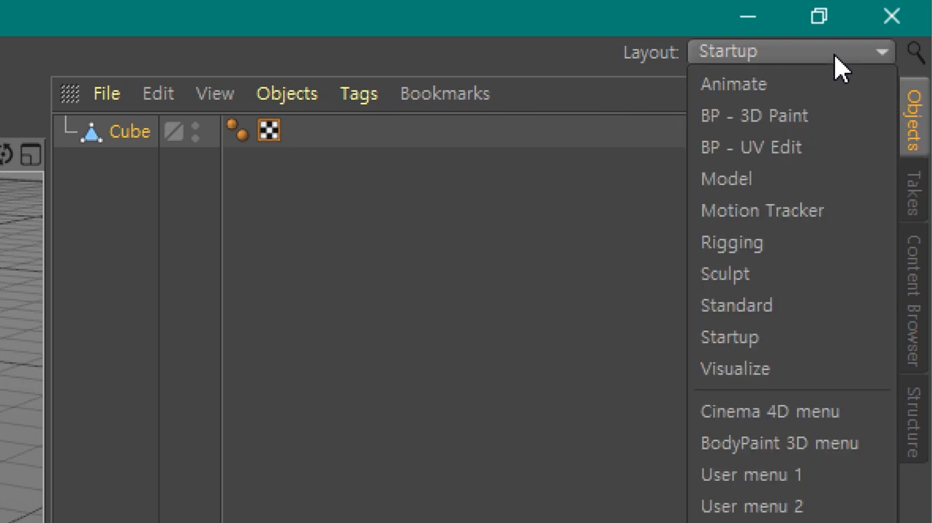
click(809, 155)
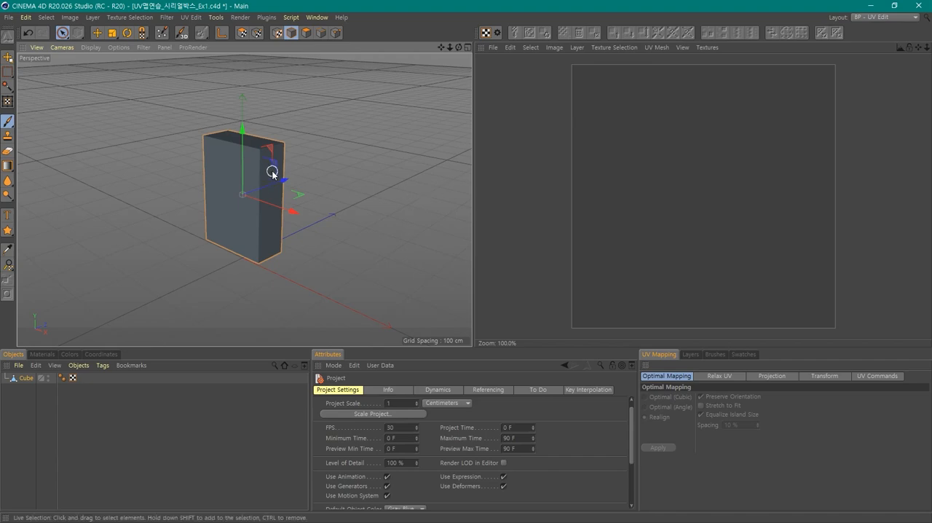
click(272, 173)
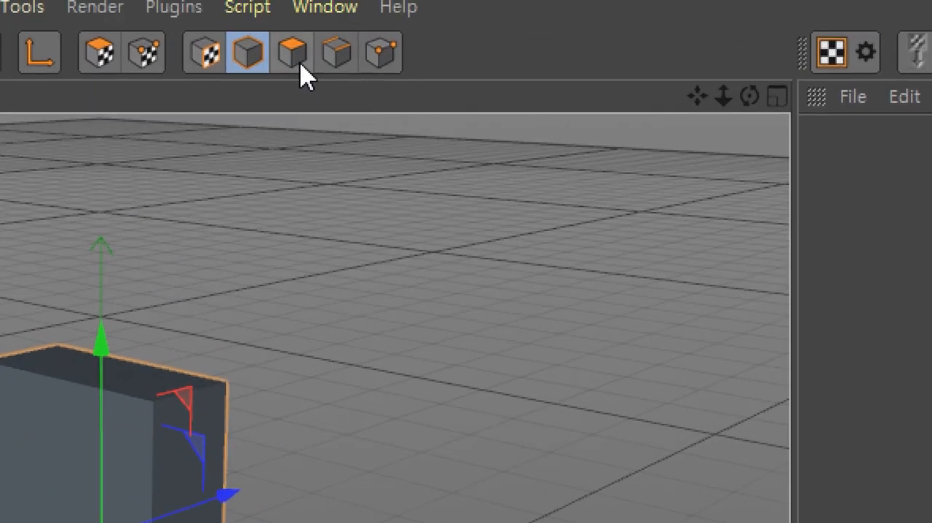
- Activate Polygons mode and select all polygons of the box
click(292, 66)
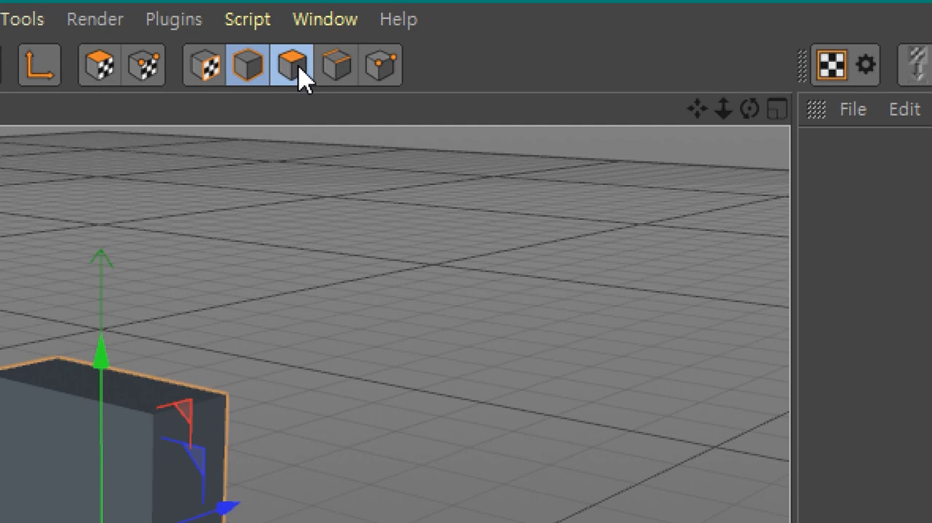
click(292, 66)
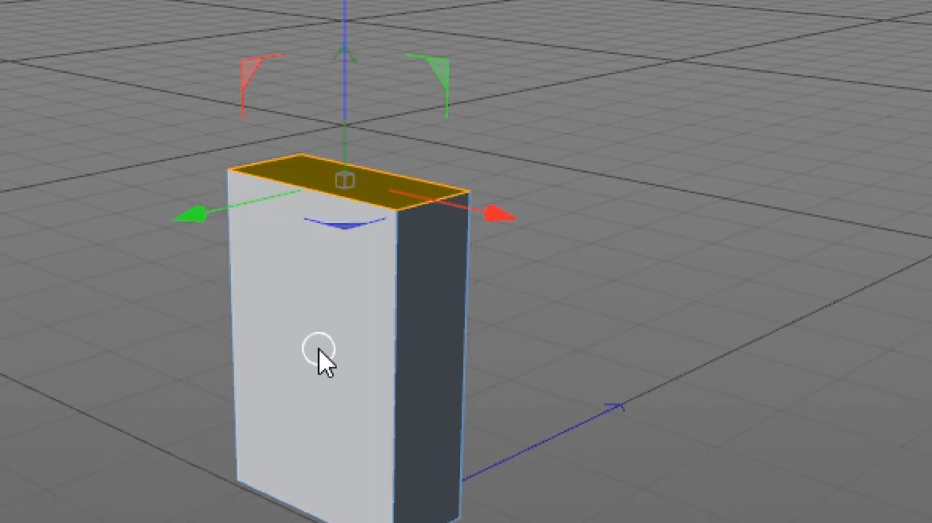
click(320, 359)
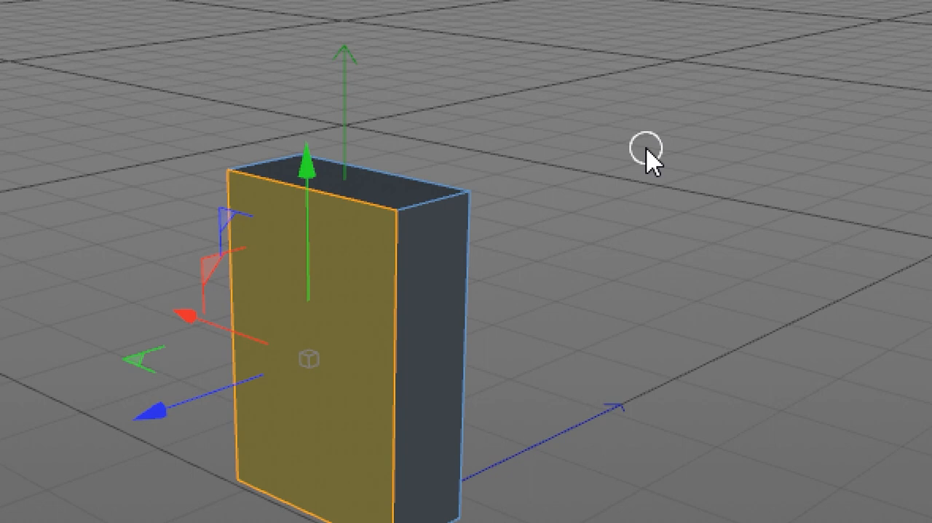
key(ctrl+a)
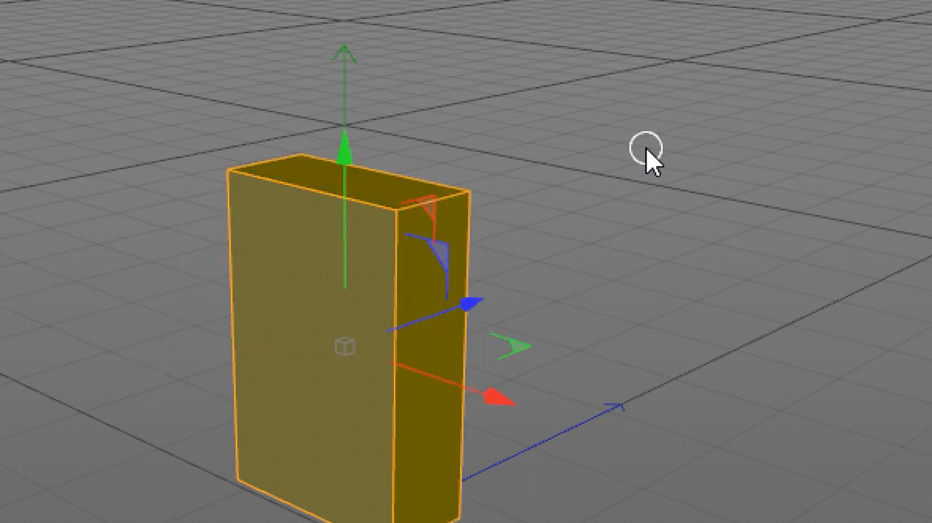
alt+drag(665, 391, 725, 451)
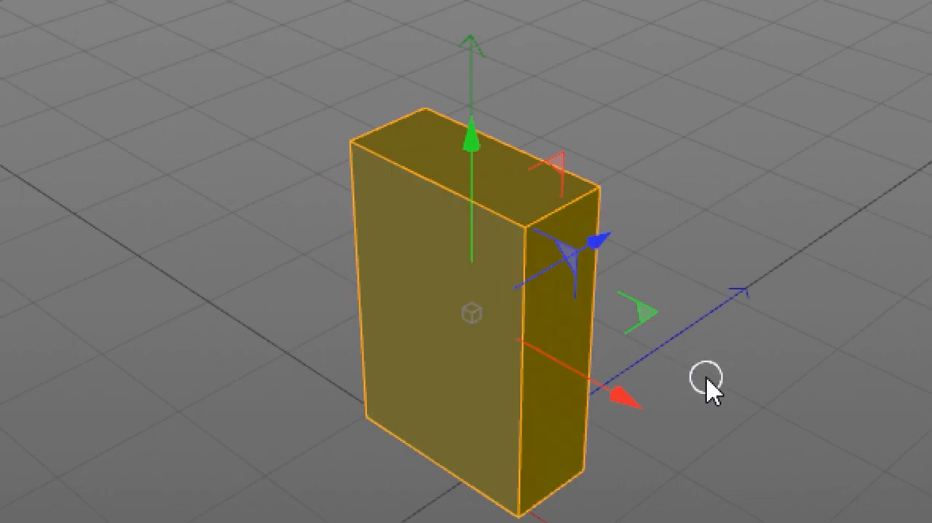
alt+drag(706, 386, 720, 337)
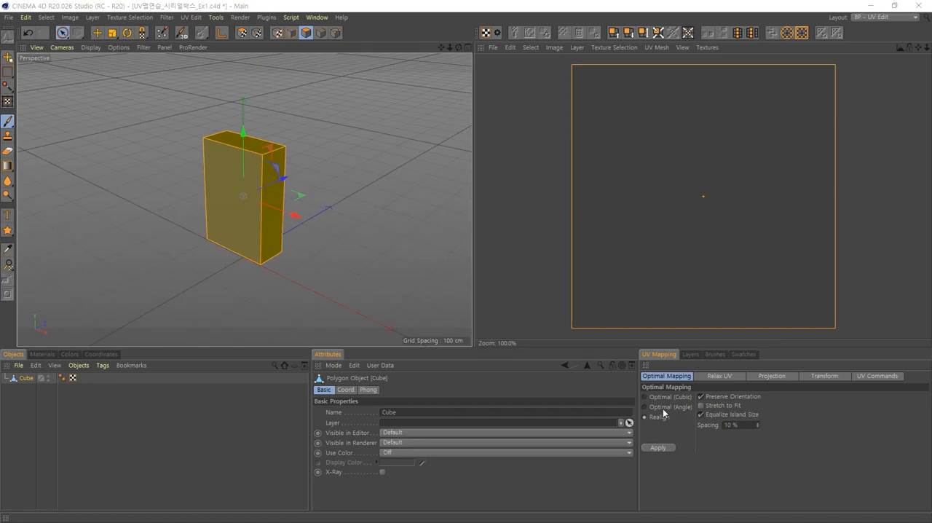
- Give the UV Mapping manager more width by narrowing the Attributes and Objects managers, and show its Projection options
drag(638, 417, 476, 419)
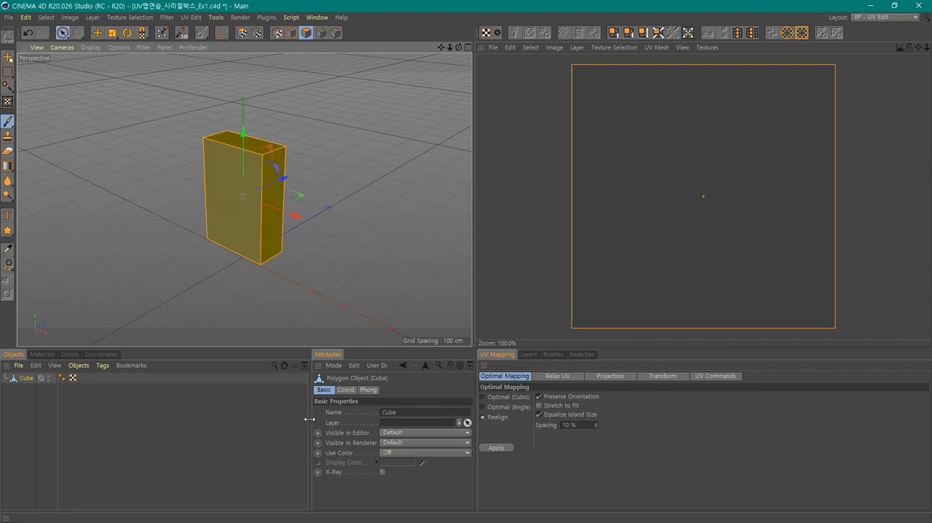
drag(314, 421, 195, 422)
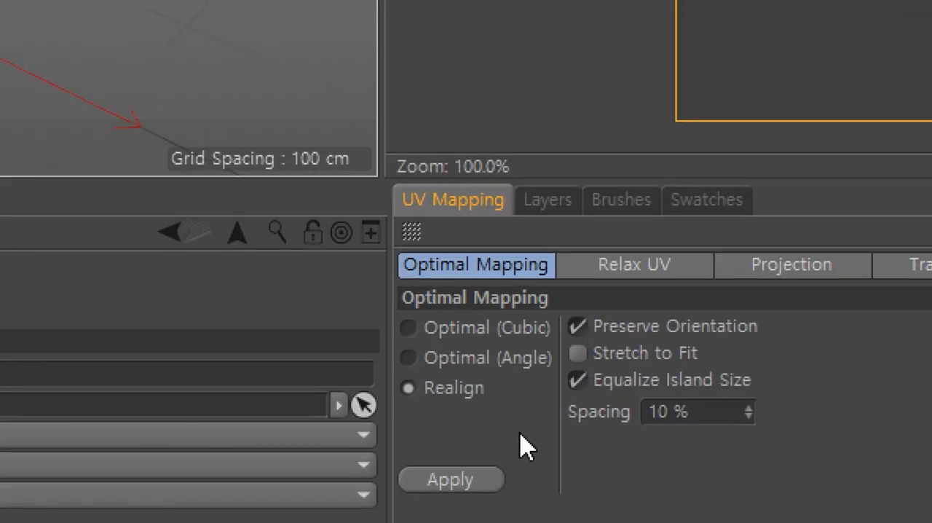
click(611, 376)
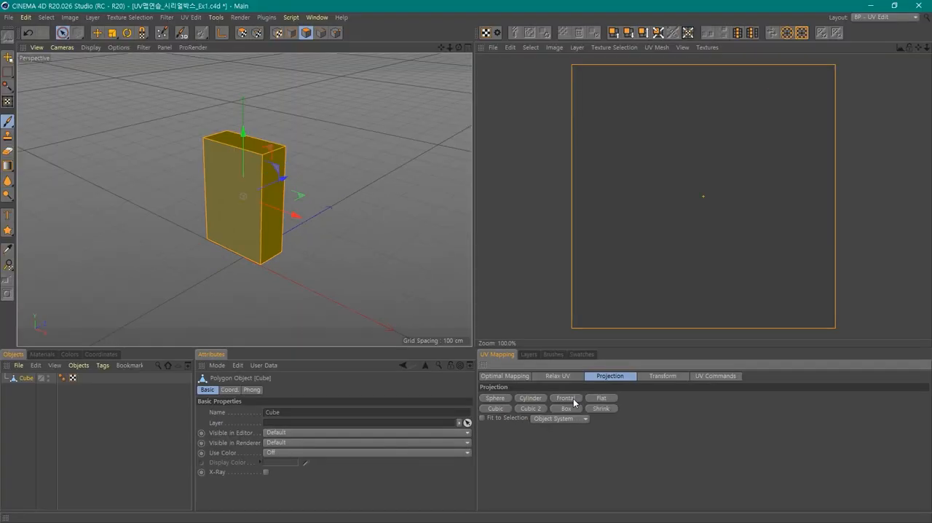
- Try the Flat, Shrink, Box, Cylinder, Sphere, Cubic and Cubic 2 projections on the box's UVs
click(574, 403)
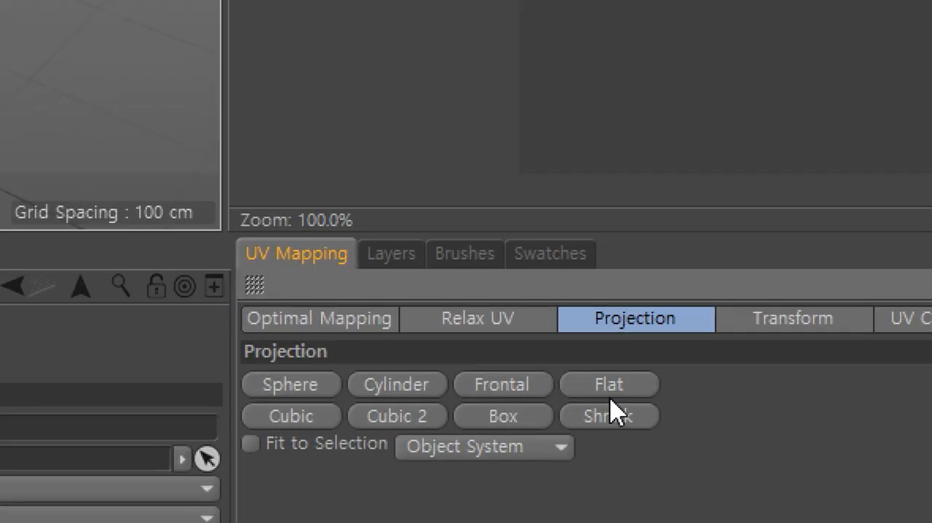
click(609, 393)
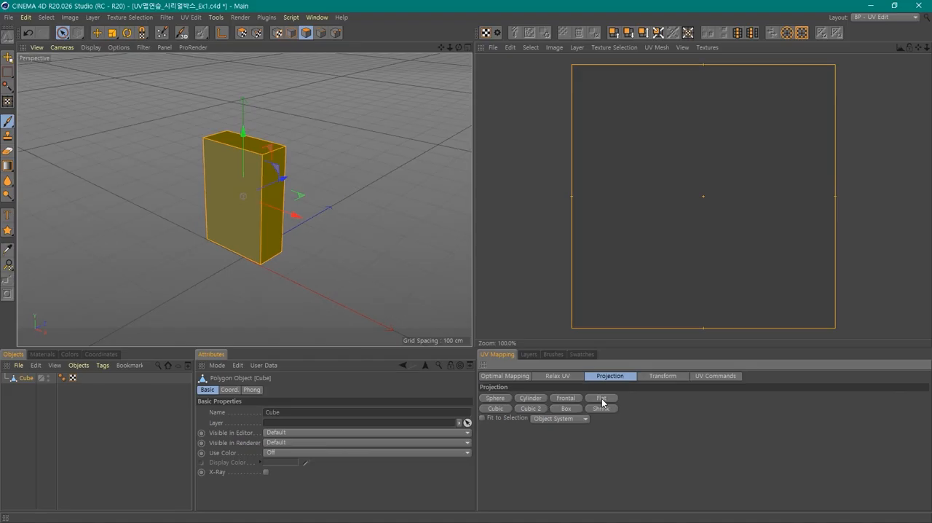
click(601, 408)
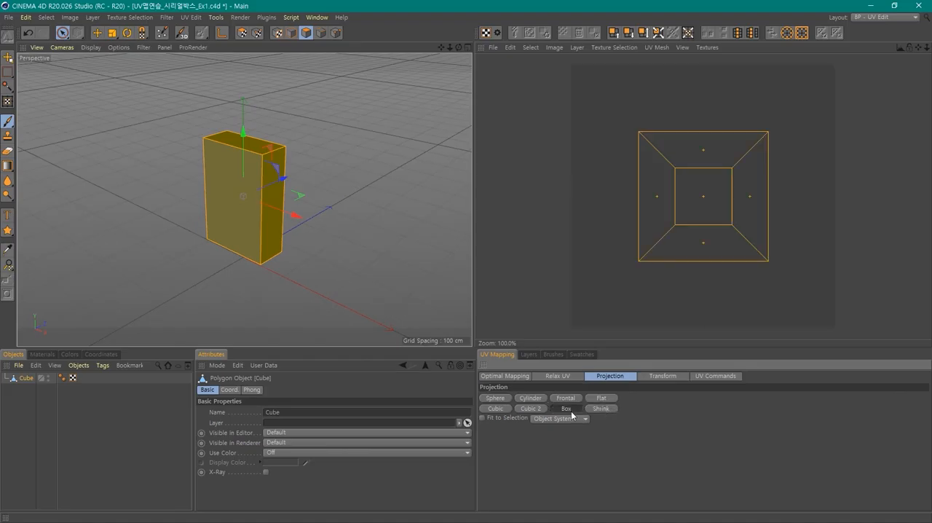
click(568, 410)
click(539, 410)
click(532, 399)
click(496, 398)
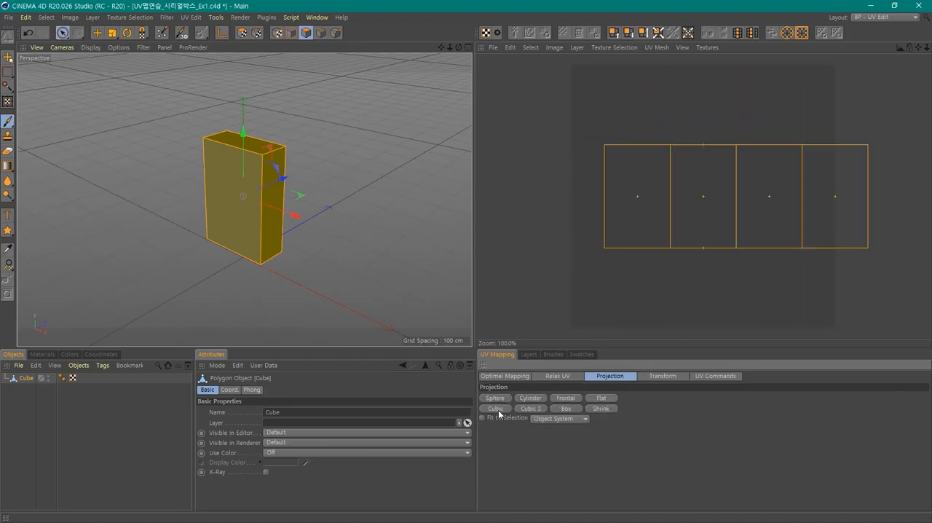
click(496, 408)
click(530, 408)
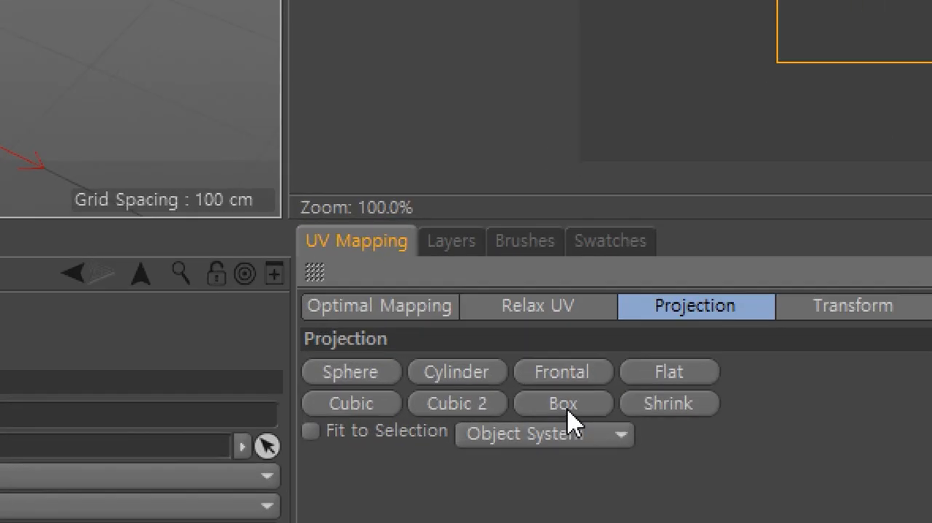
- Apply the Box projection to all polygons of the box to unfold its UVs
click(567, 409)
click(579, 410)
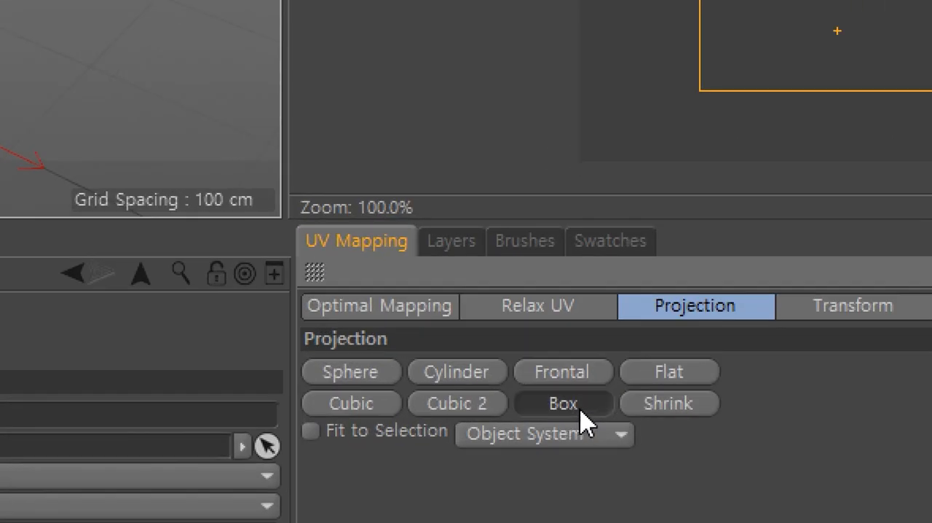
click(580, 410)
click(580, 410)
click(580, 410)
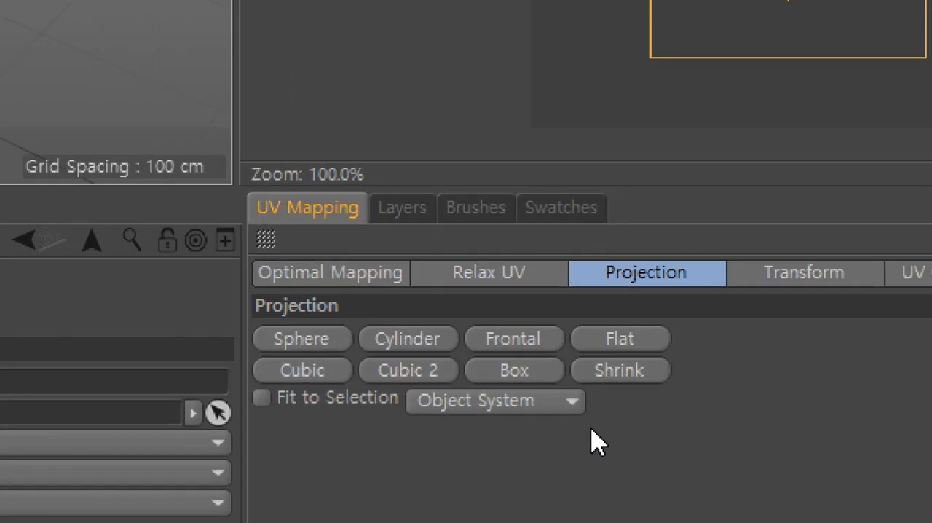
- Realign the unfolded UVs with Optimal Mapping at 5 % spacing and save the project
click(373, 275)
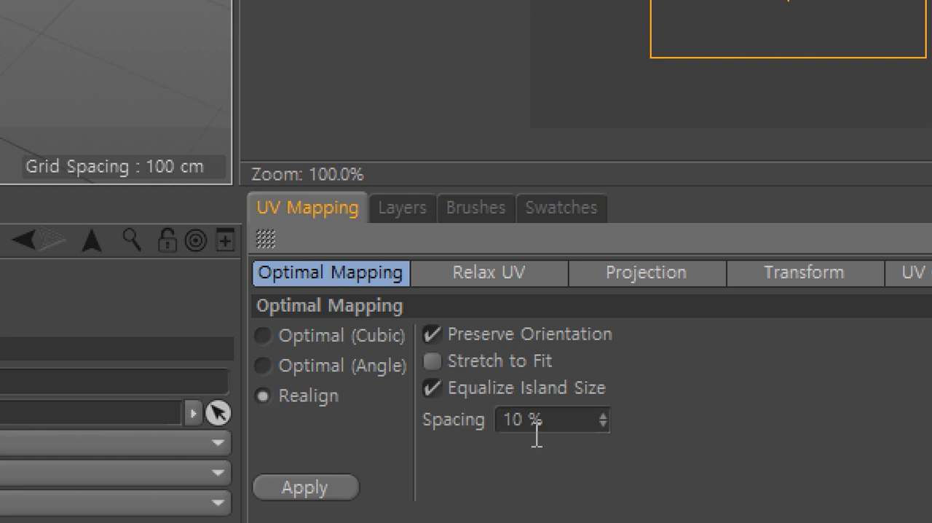
drag(553, 426, 435, 429)
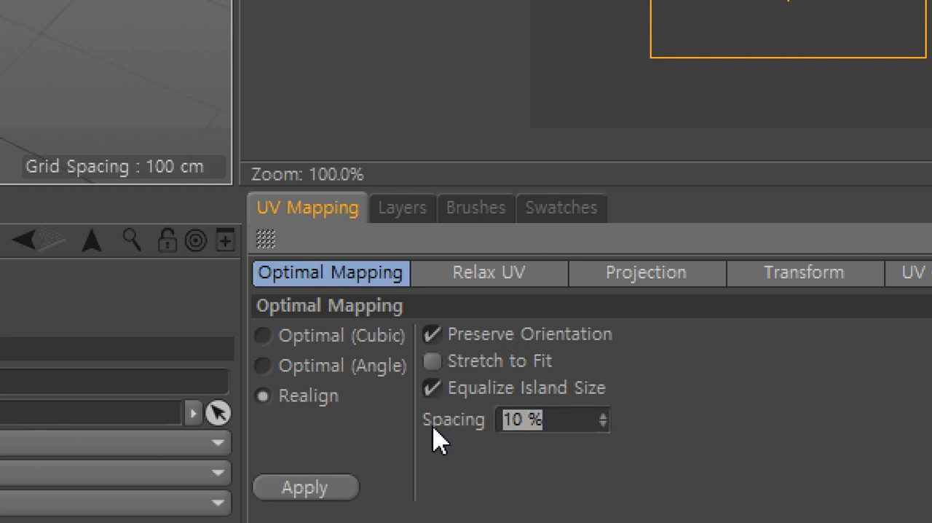
text(5)
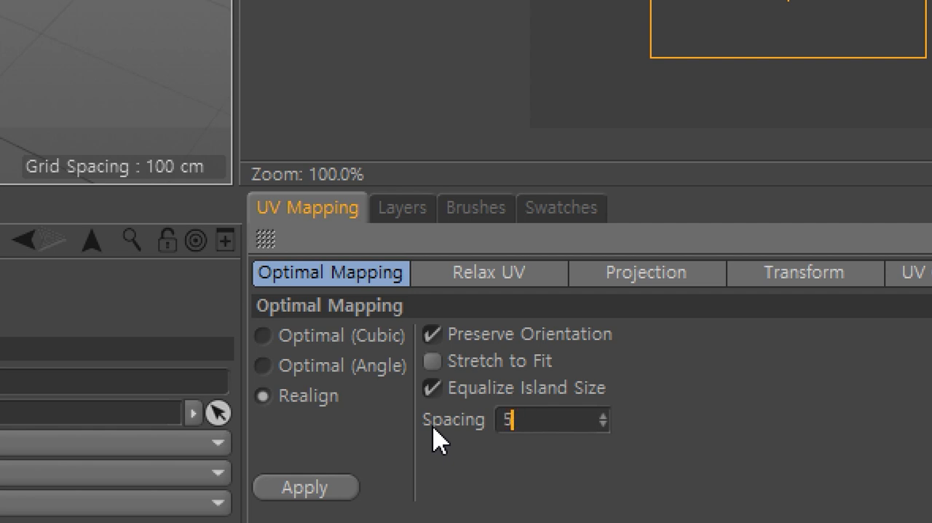
key(Return)
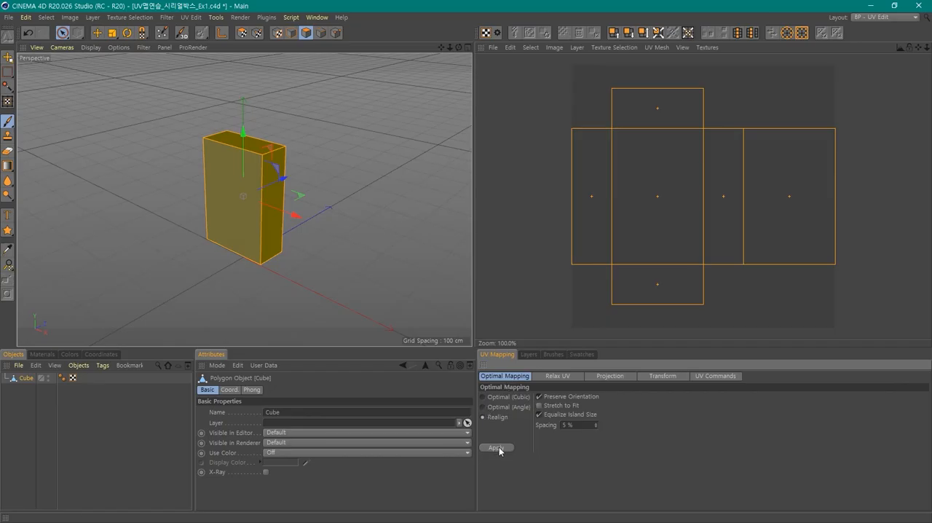
click(496, 448)
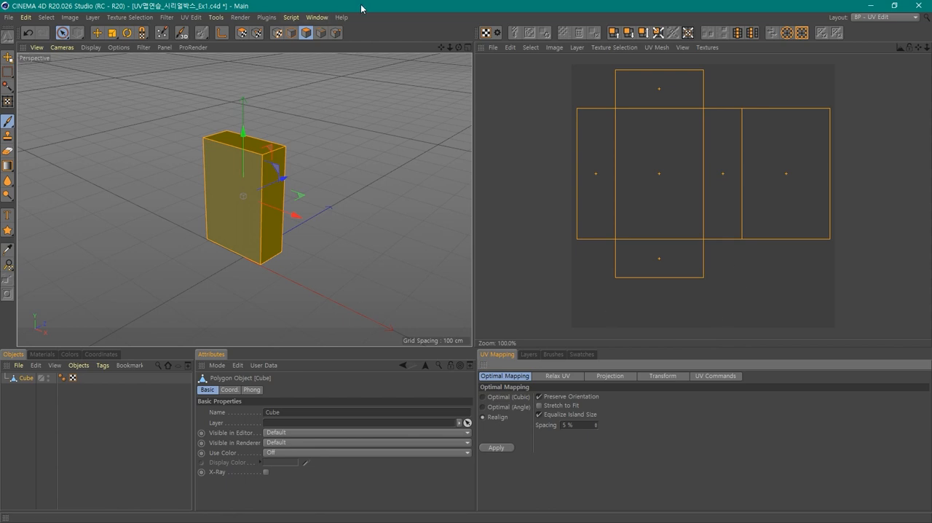
key(ctrl+s)
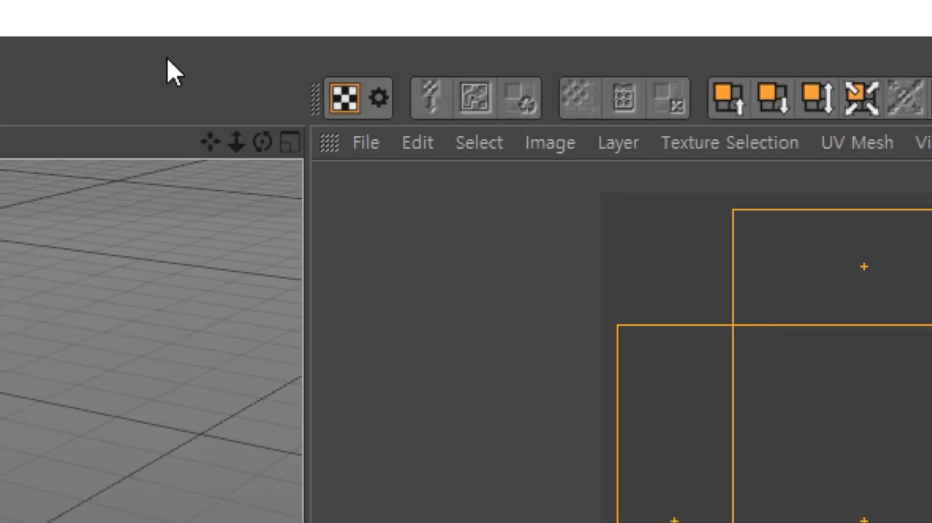
- Create a new RGB texture measuring 1024 by 1024 pixels for the UV map, keeping the default grey color
click(364, 143)
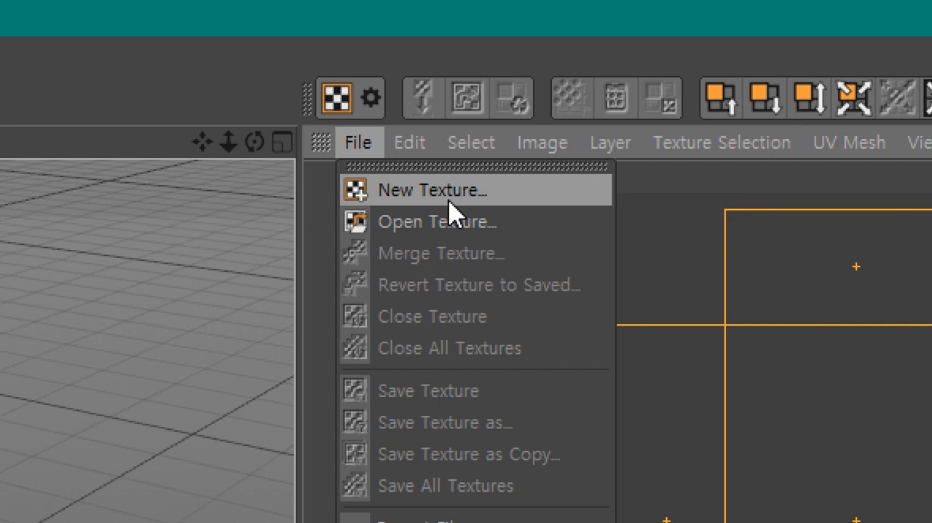
click(449, 201)
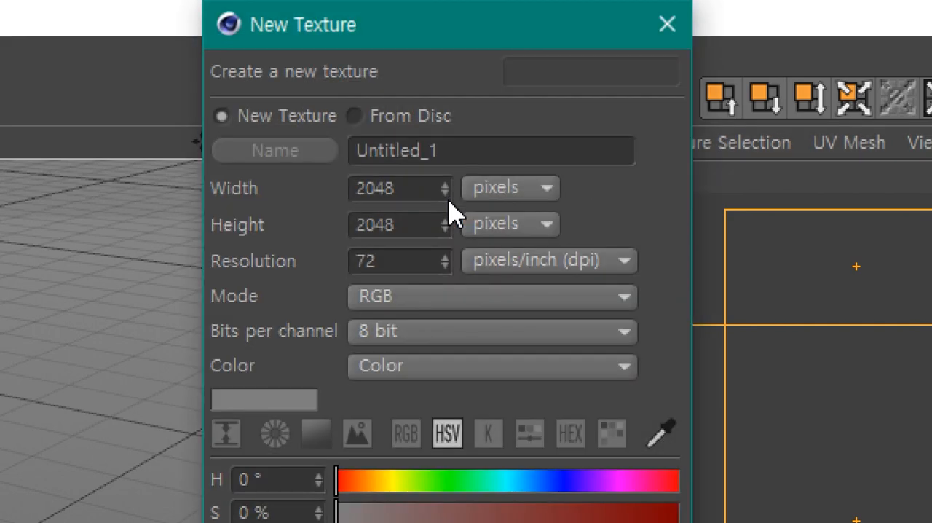
drag(450, 26, 507, 111)
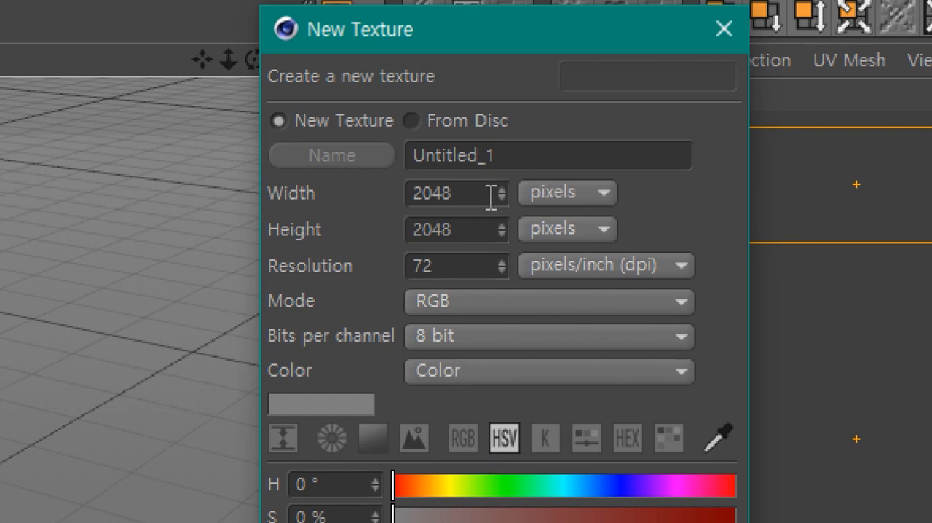
drag(476, 192, 310, 194)
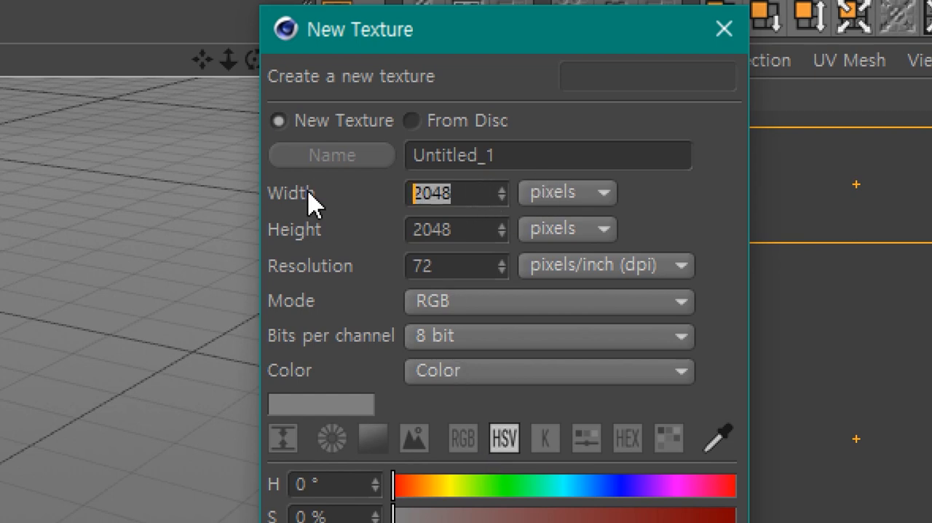
text(102)
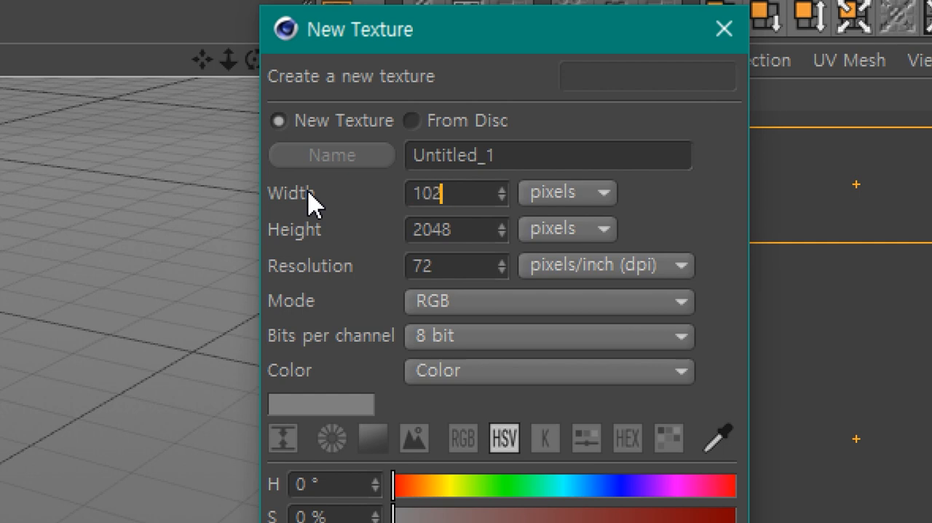
text(4)
drag(465, 193, 385, 192)
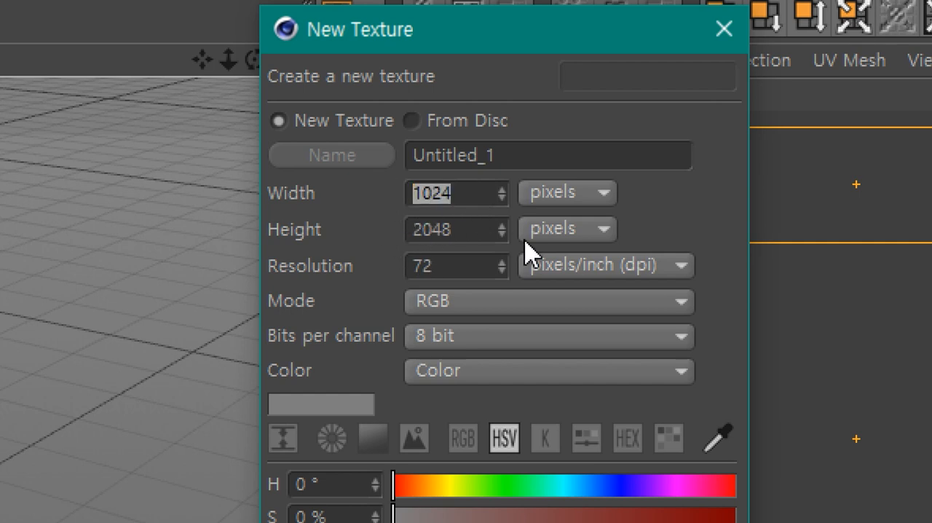
drag(476, 228, 257, 220)
text(1024)
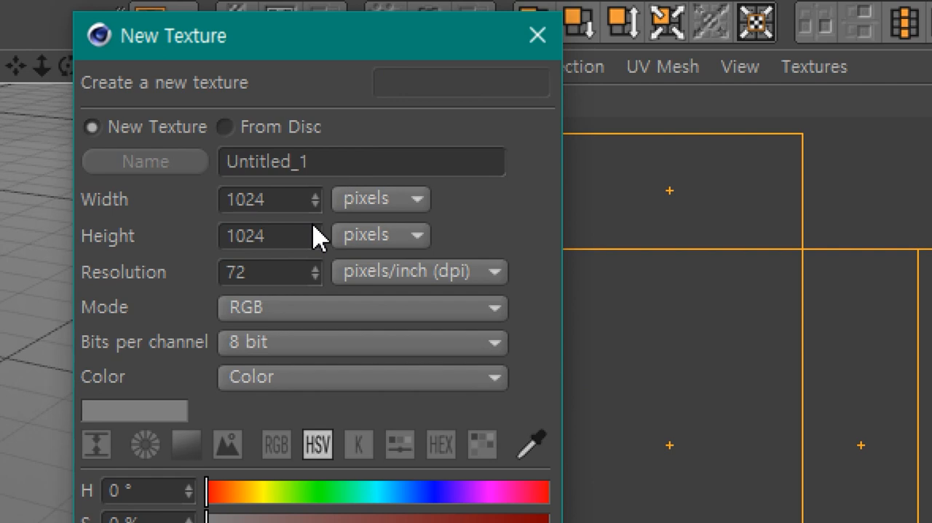
click(305, 226)
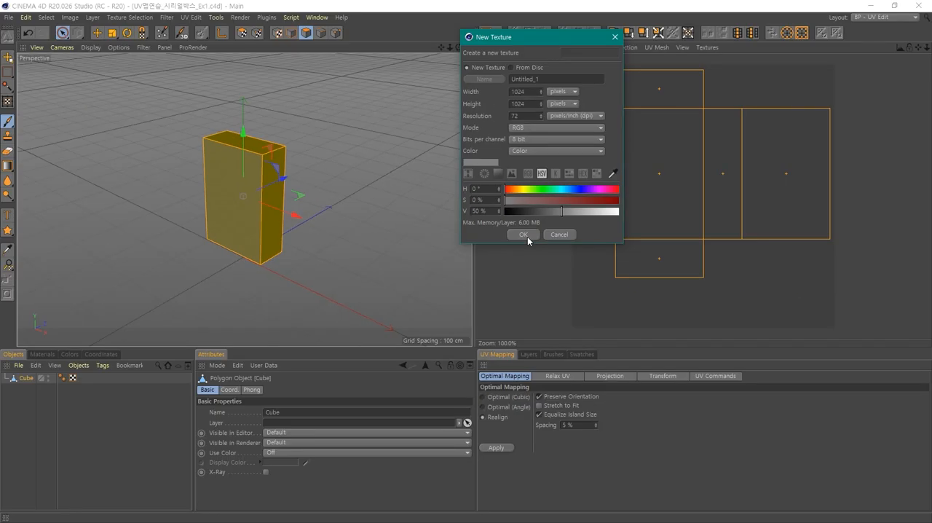
click(523, 234)
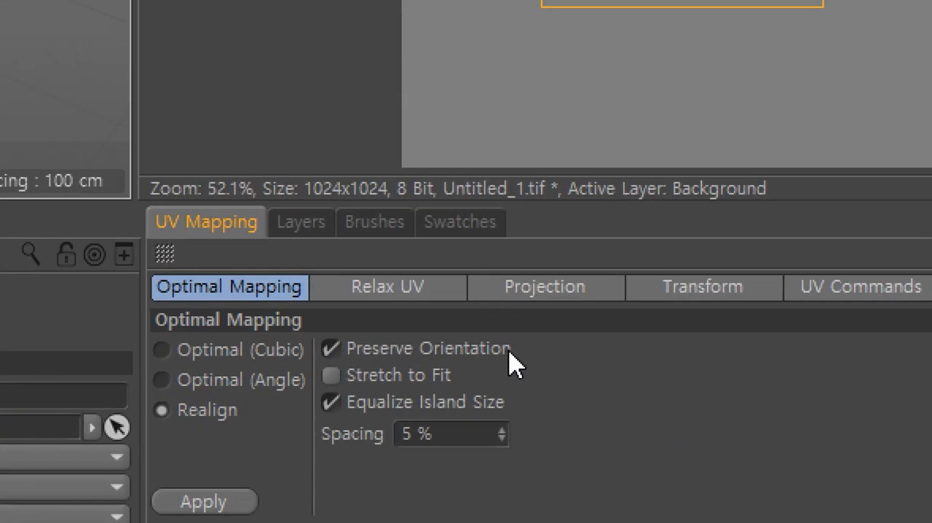
- Look through the Brushes and Swatches presets, and add a new empty layer above the texture's Background
click(315, 232)
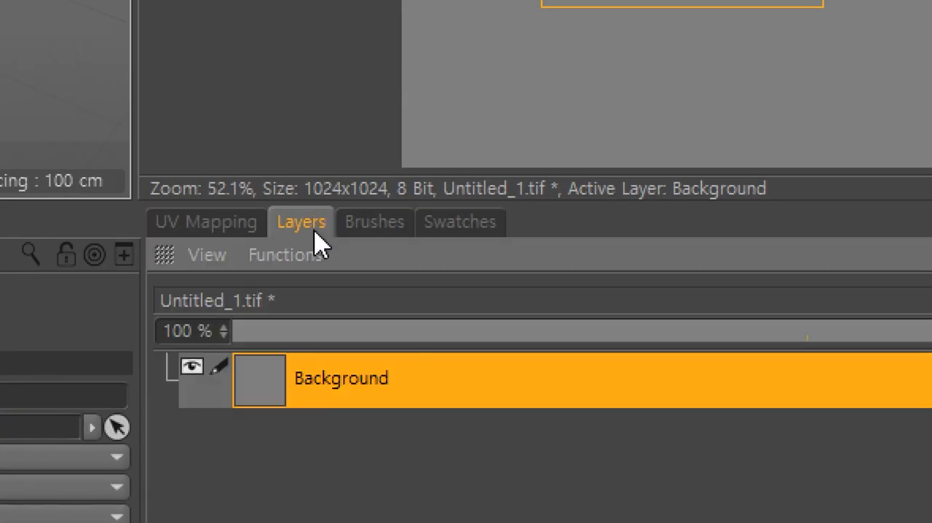
click(360, 228)
click(439, 227)
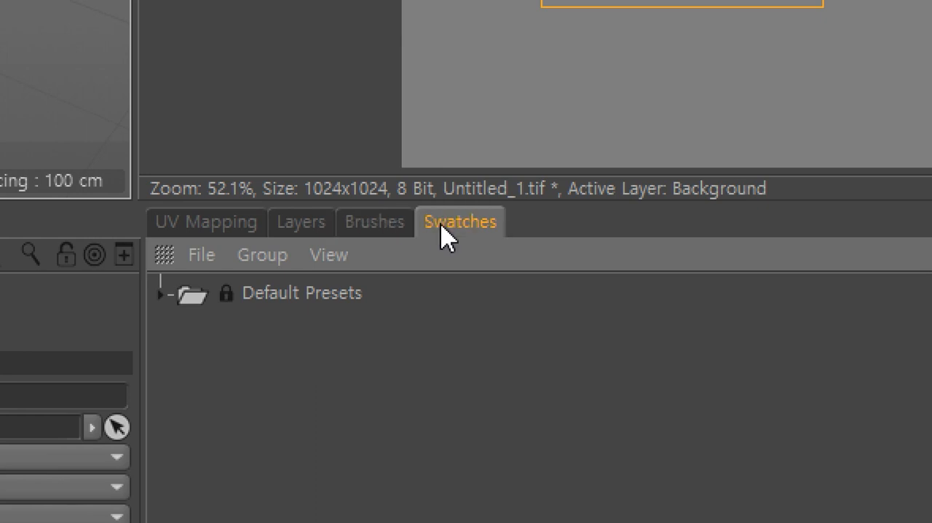
click(367, 226)
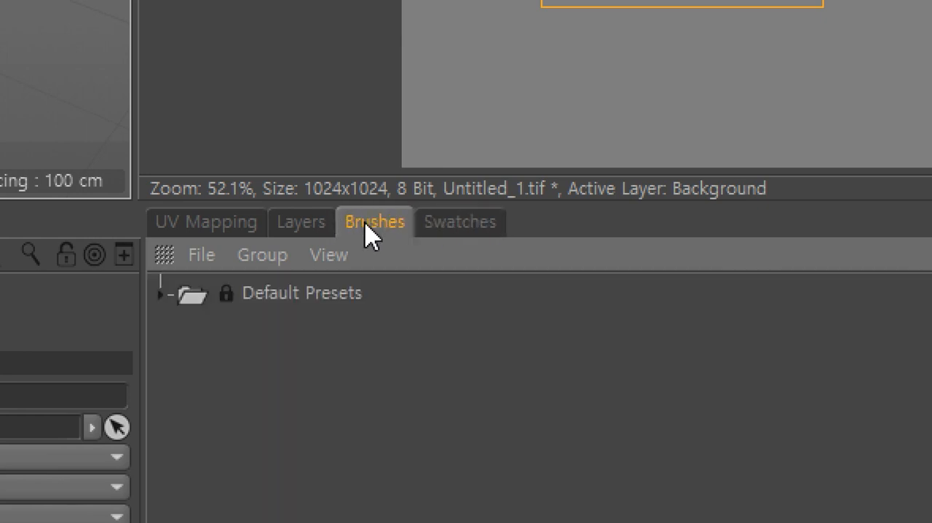
click(308, 231)
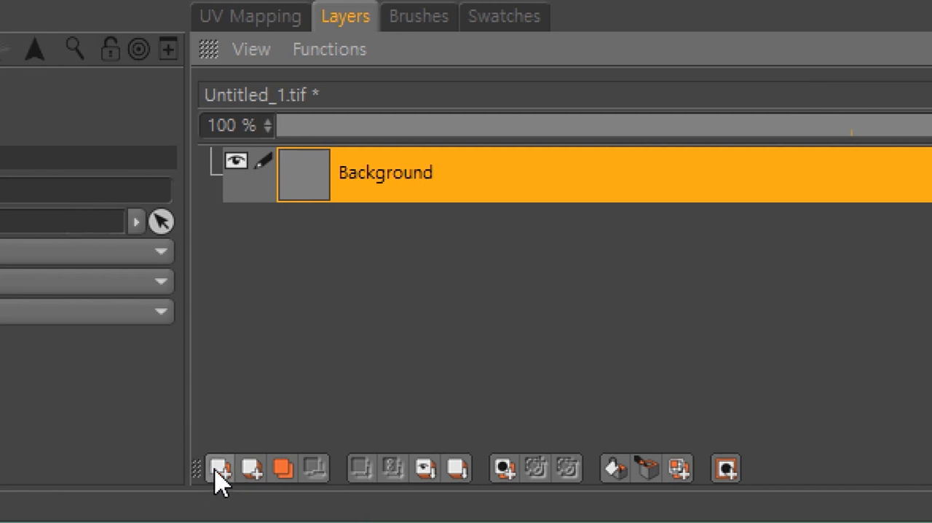
click(219, 470)
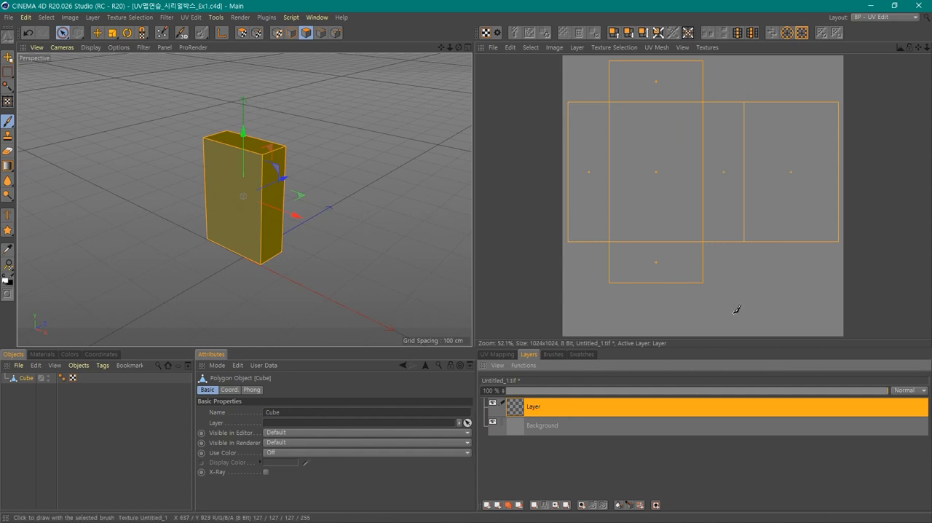
- Paint a white test stroke with the brush on the new layer below the UV mesh and undo it
mouse_move(734, 301)
mouse_down()
mouse_move(780, 315)
mouse_move(799, 294)
mouse_up()
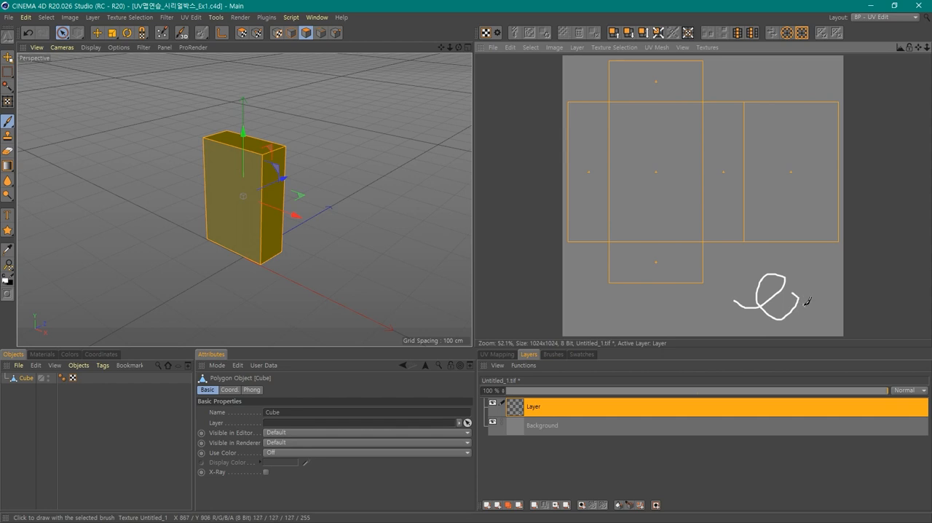
key(ctrl+z)
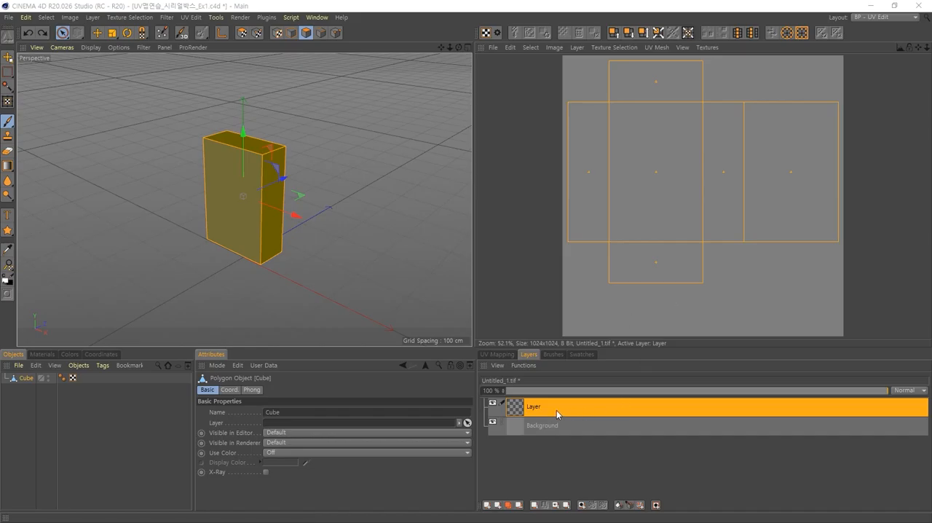
- Draw the outlines of the box's UV polygons onto the new layer with Outline Polygons
click(558, 413)
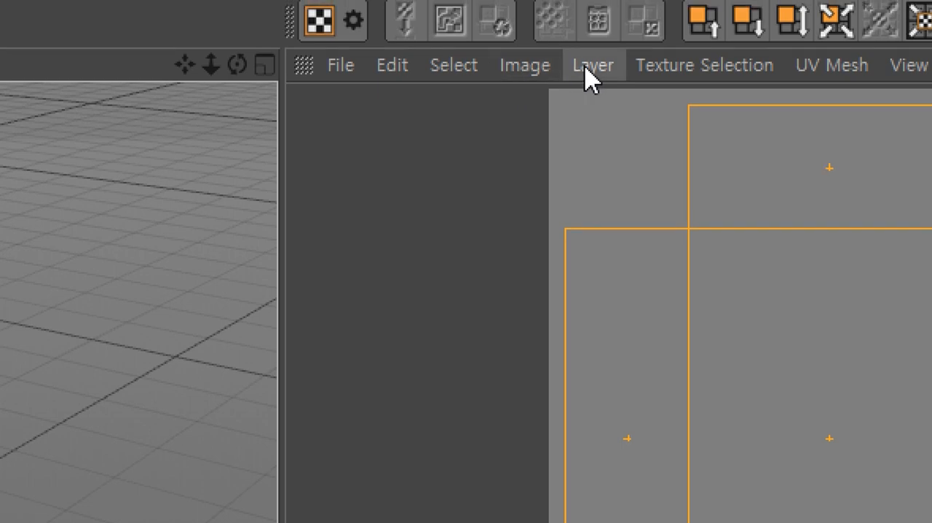
click(591, 67)
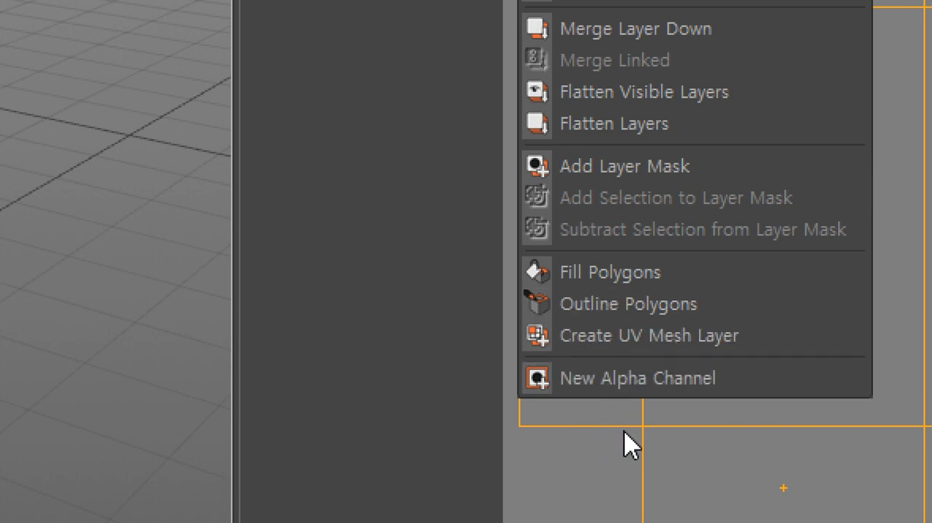
click(633, 307)
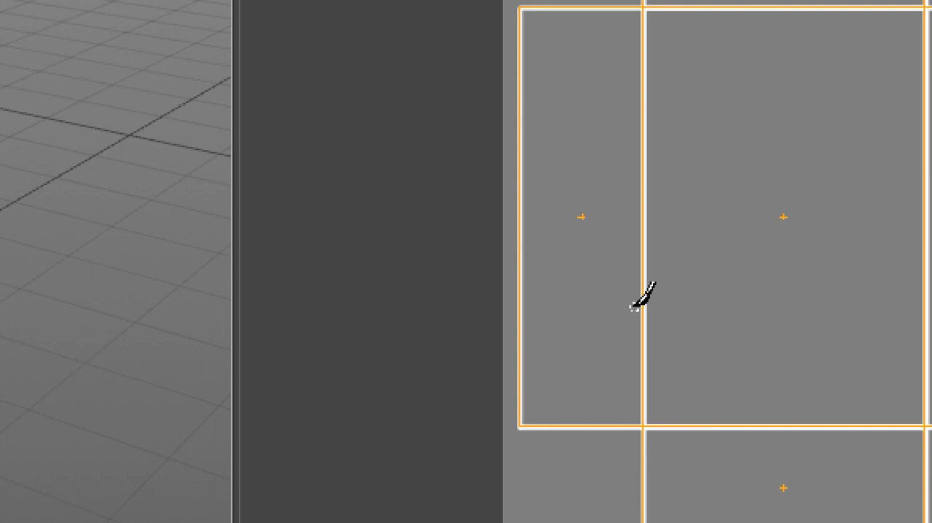
- Undo the polygon outlines and draw them onto the layer again with Outline Polygons
key(ctrl+z)
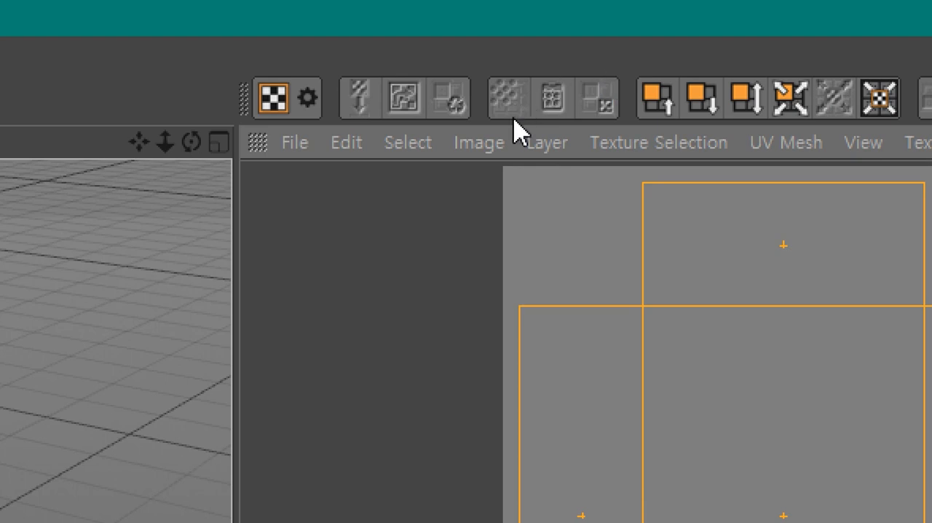
click(545, 143)
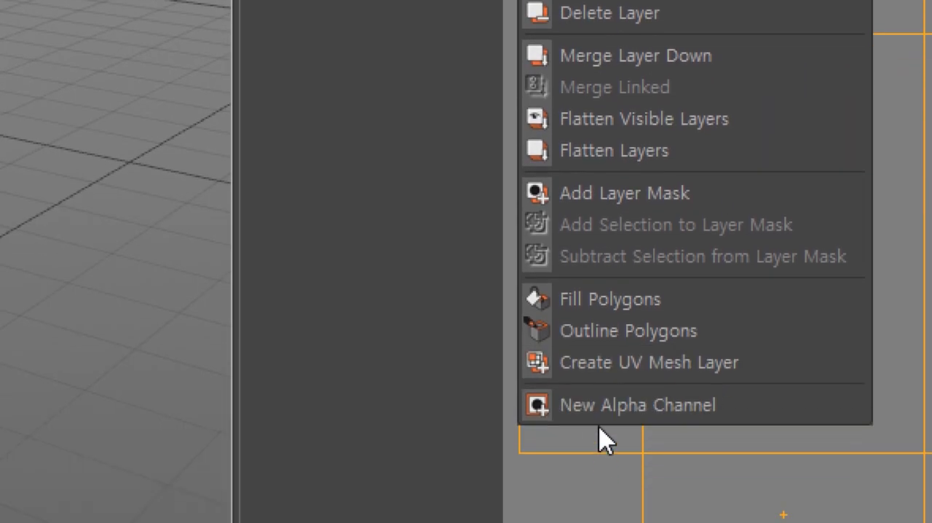
click(617, 342)
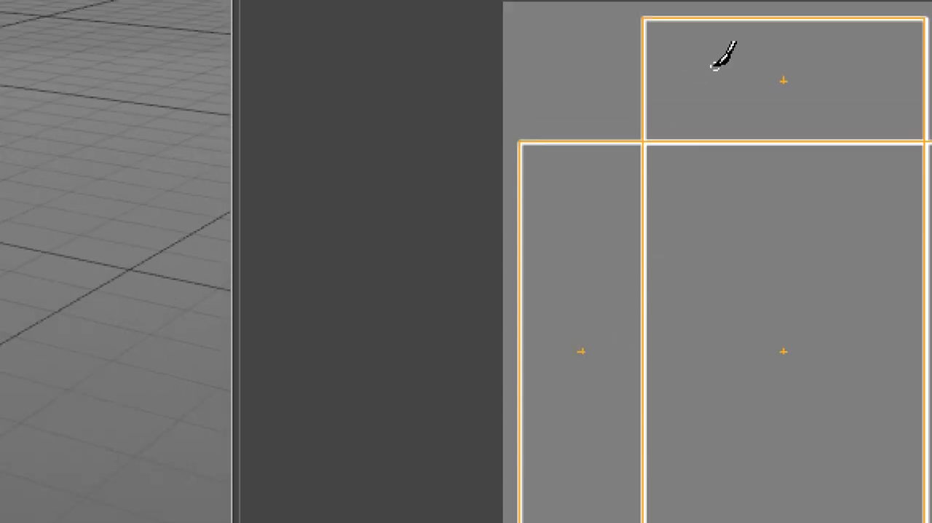
key(ctrl)
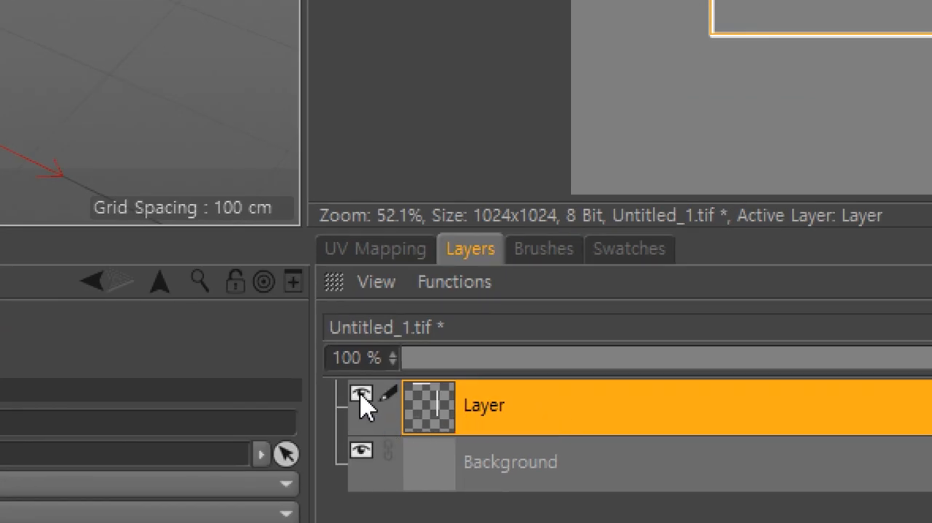
- Examine the outlines on their own by hiding the Background and toggling the outline layer's visibility, and show the Background again
click(364, 447)
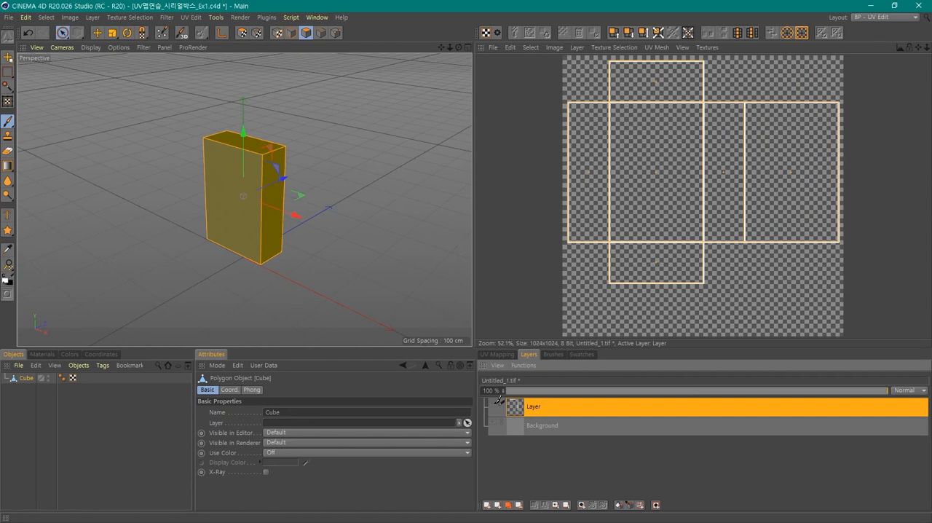
click(494, 404)
click(493, 404)
click(494, 405)
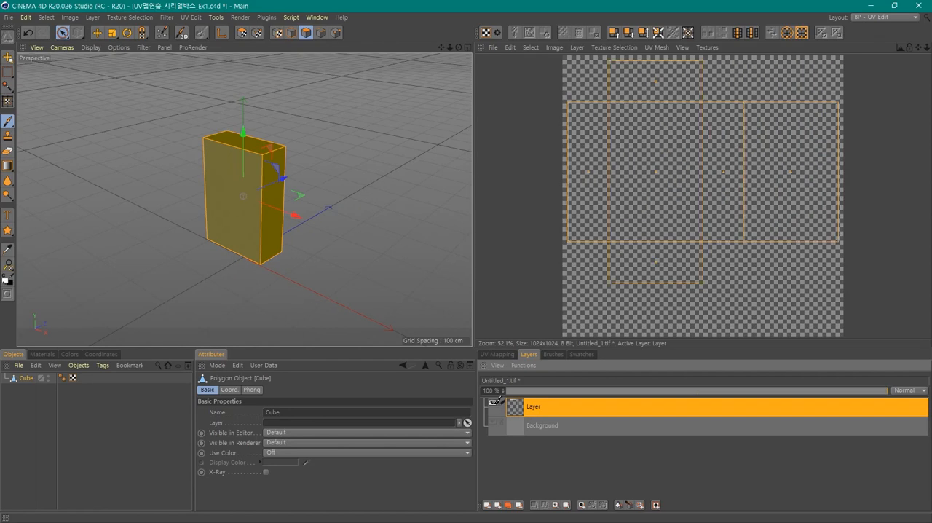
click(494, 404)
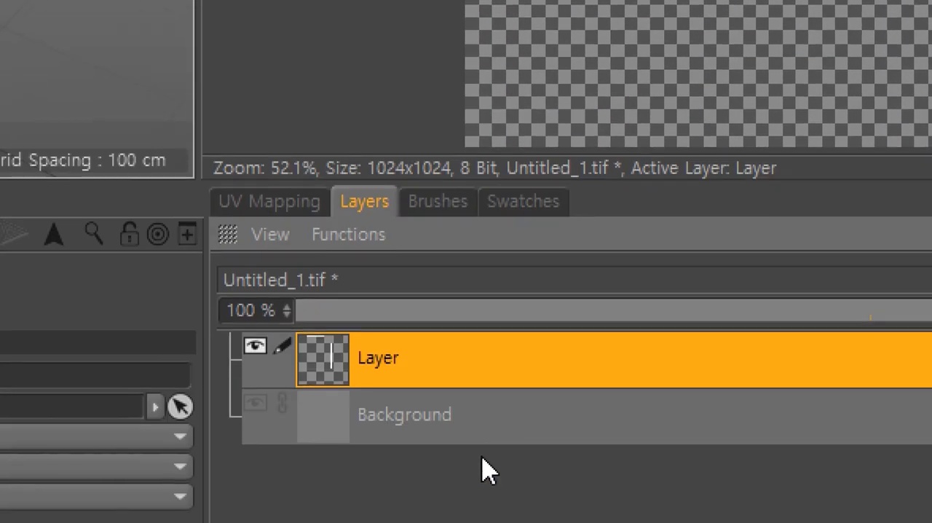
click(393, 415)
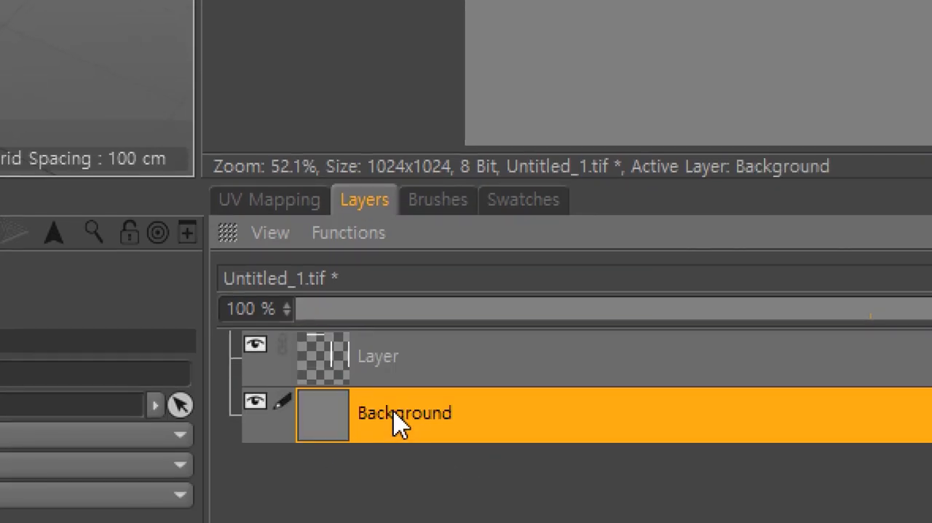
- Add a new empty layer above the outline layer and hide the existing outline layer
click(430, 364)
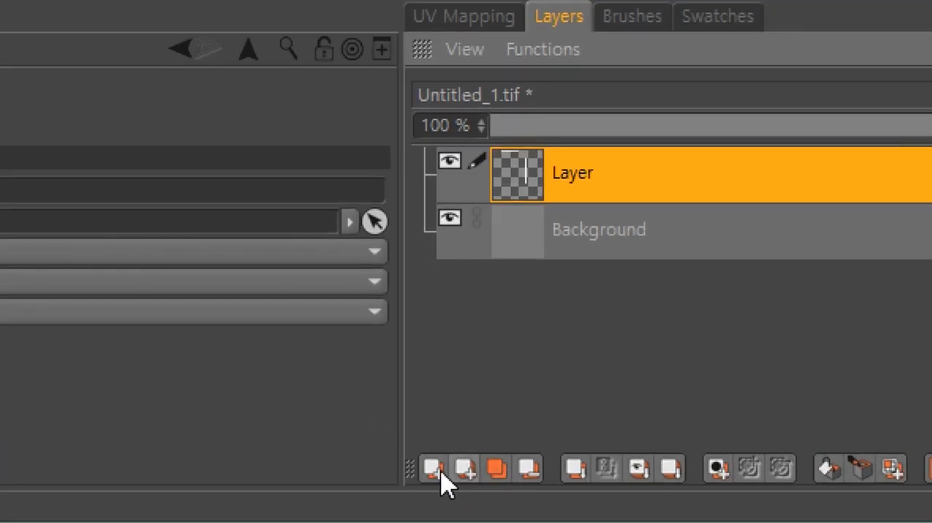
click(487, 506)
click(450, 219)
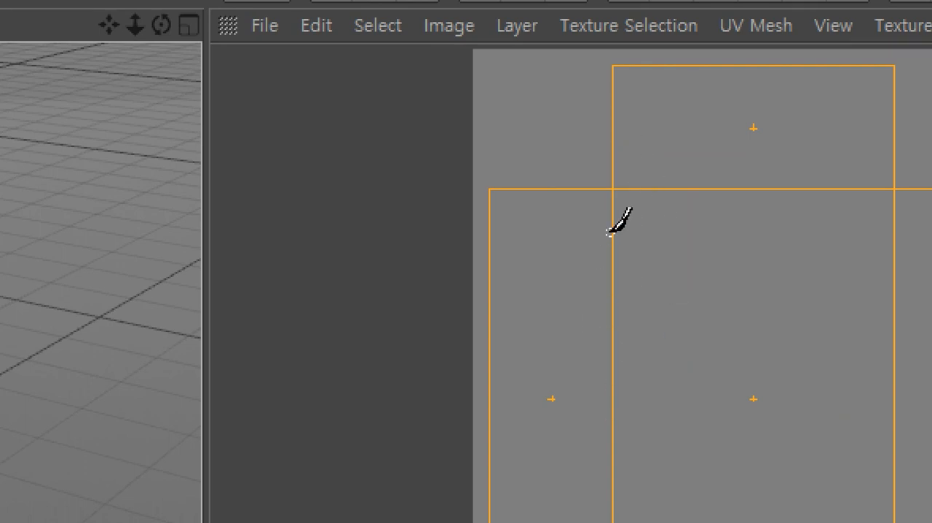
- Try a short white brush stroke along the UV edge on the newly added layer and undo it
drag(610, 233, 612, 318)
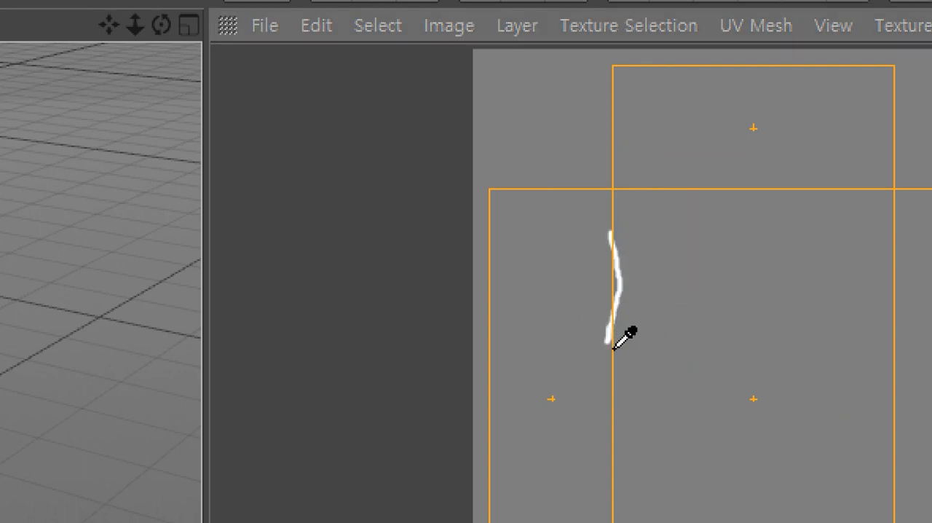
key(ctrl+z)
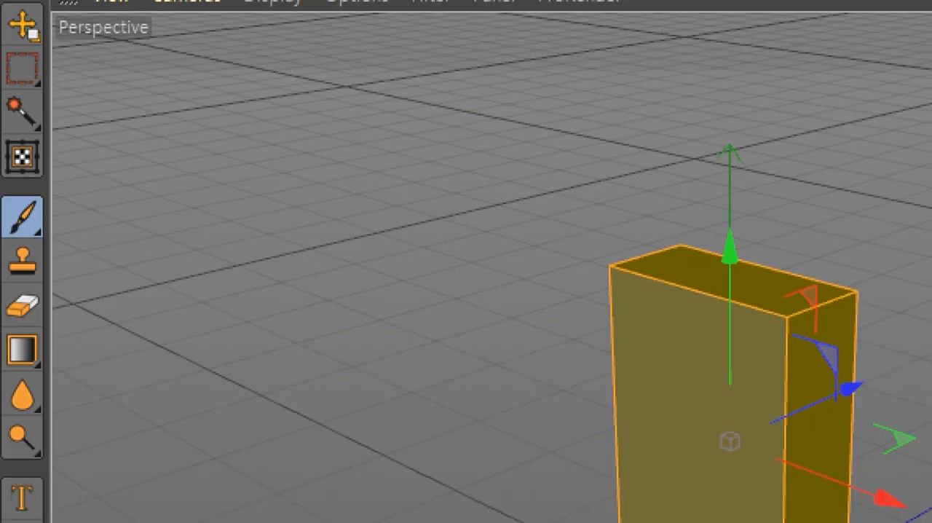
- Activate the Brush tool, look through its stroke presets, and set the brush size to 5
click(28, 225)
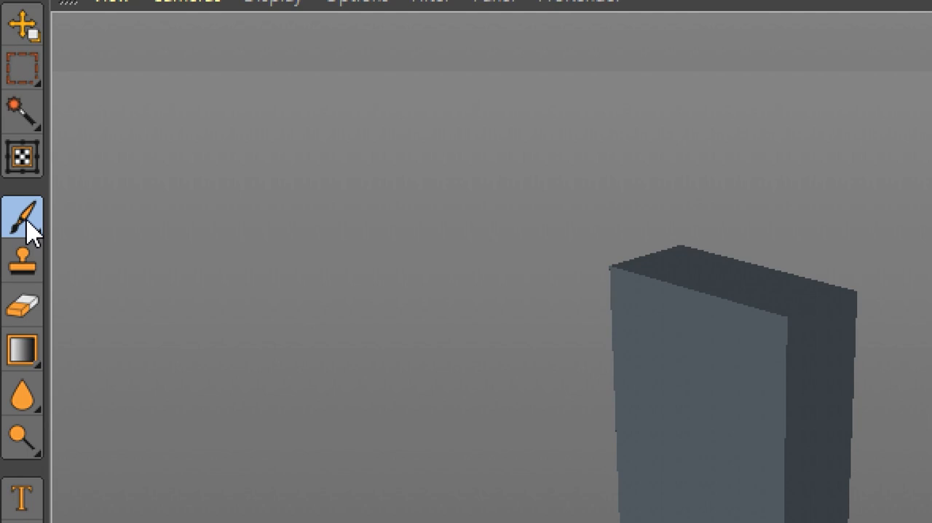
click(27, 222)
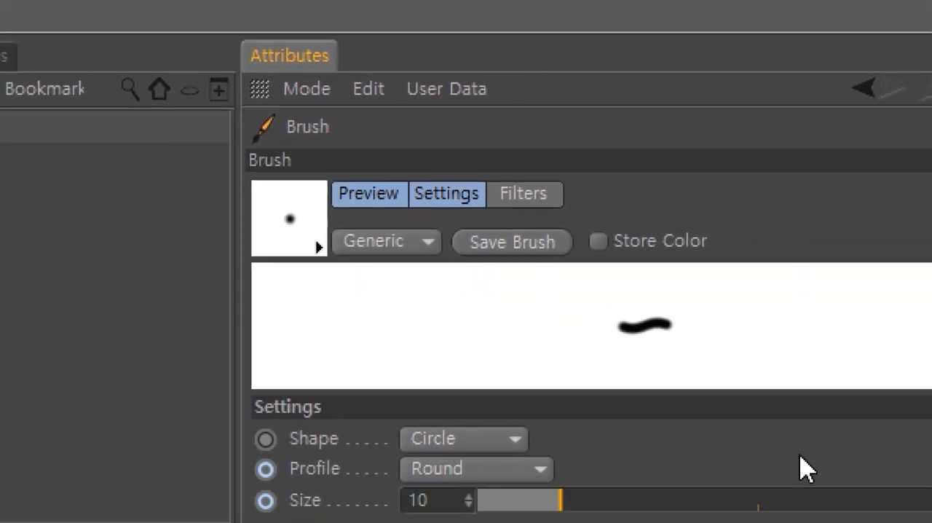
click(322, 244)
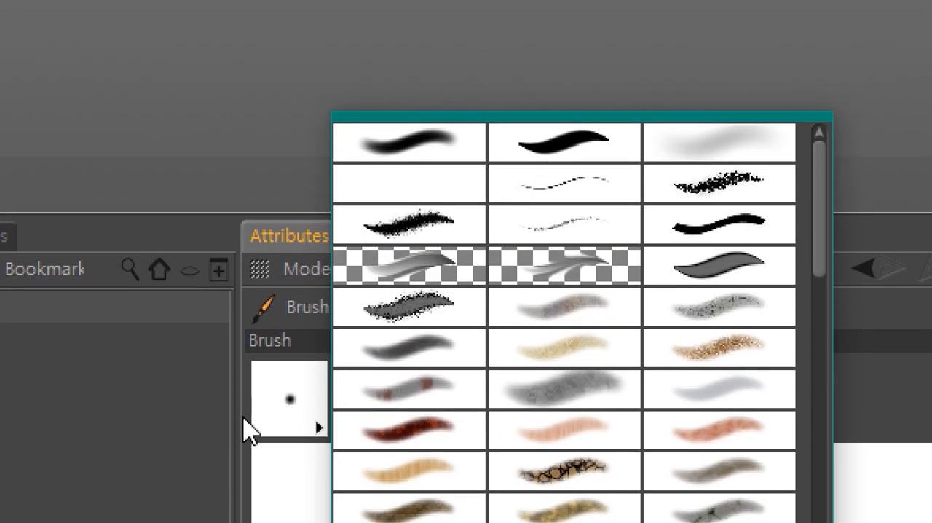
click(297, 410)
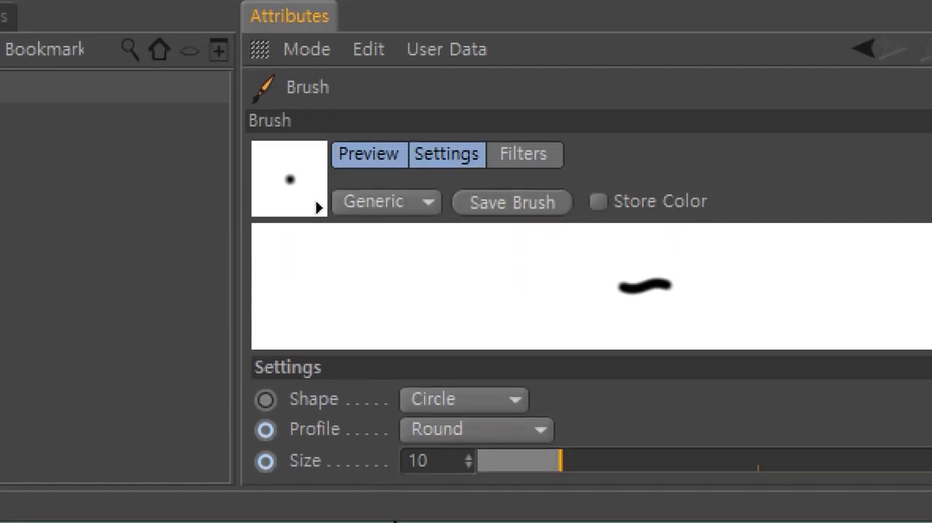
scroll(449, 457, down, 1)
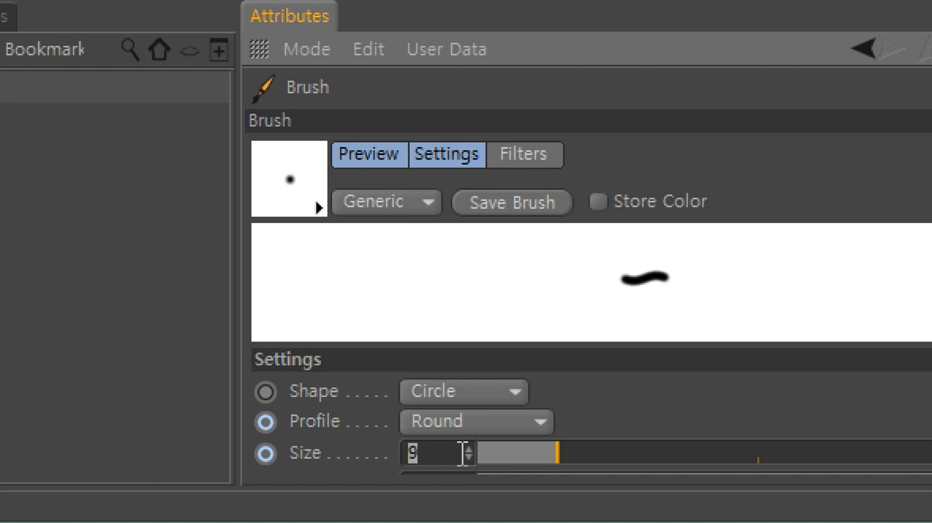
text(5)
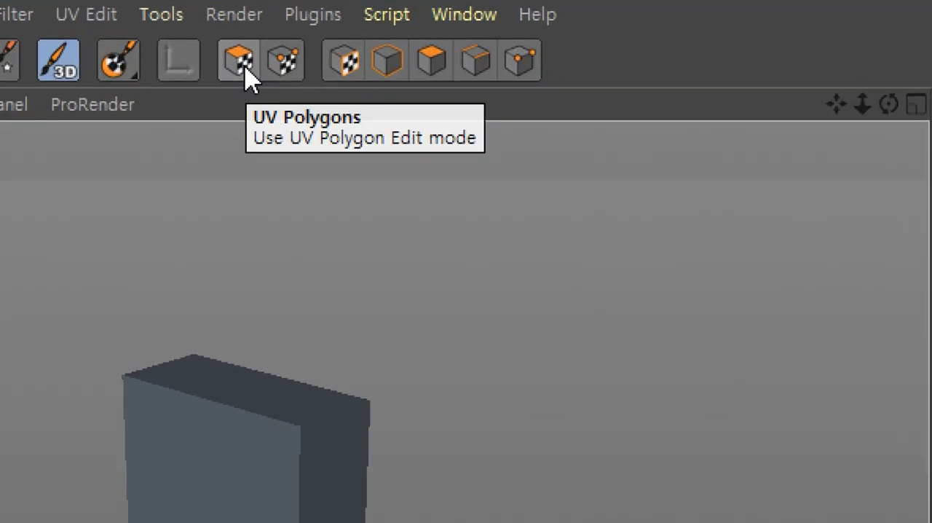
- Switch to UV Polygons mode and outline the box's UV polygons on the new layer with the smaller brush
click(245, 65)
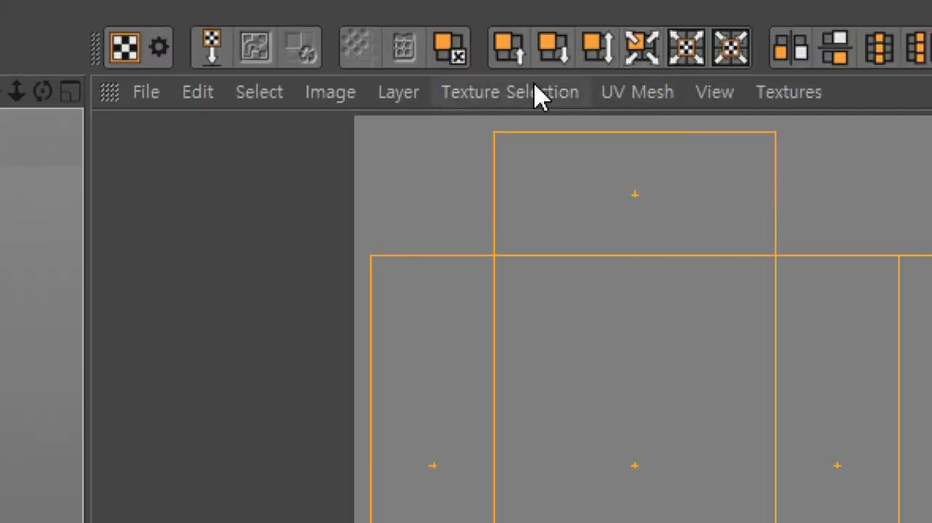
click(418, 93)
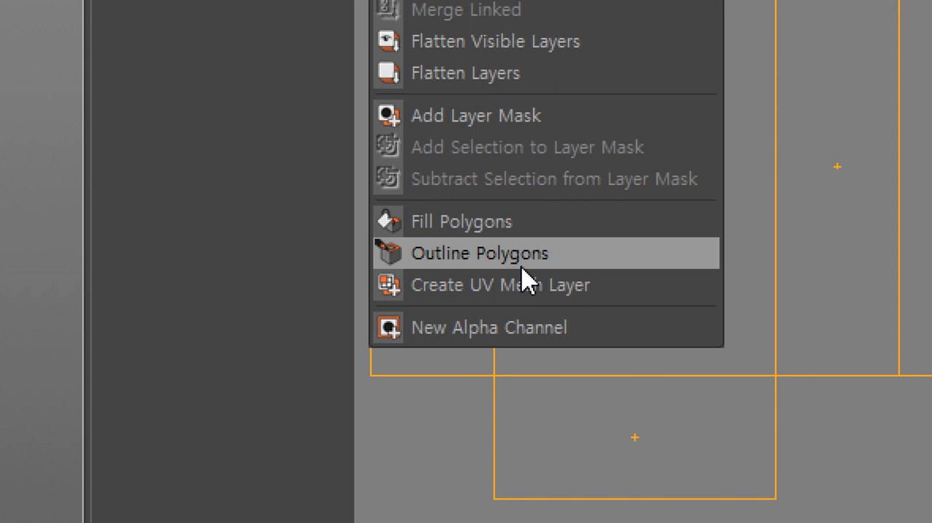
click(522, 255)
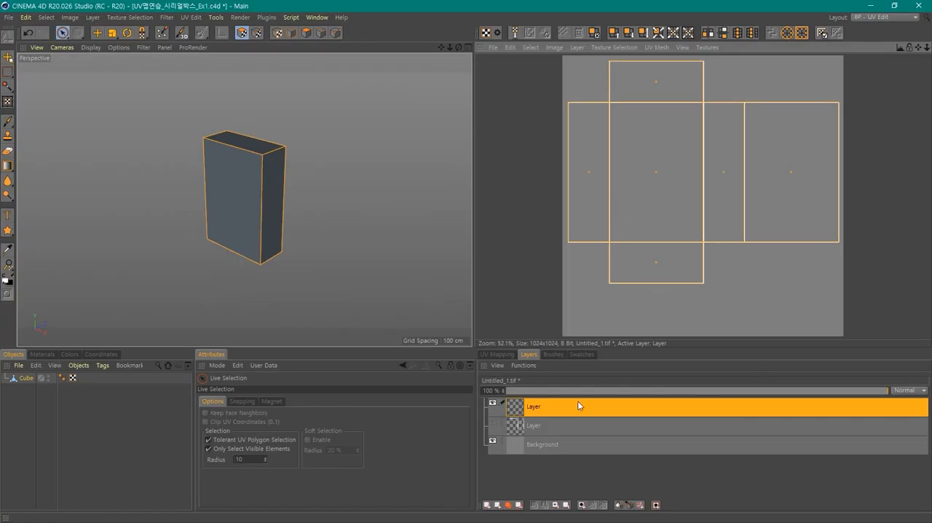
- Compare the thin and thick outline layers by toggling their visibility, leaving only the thin one shown
click(492, 402)
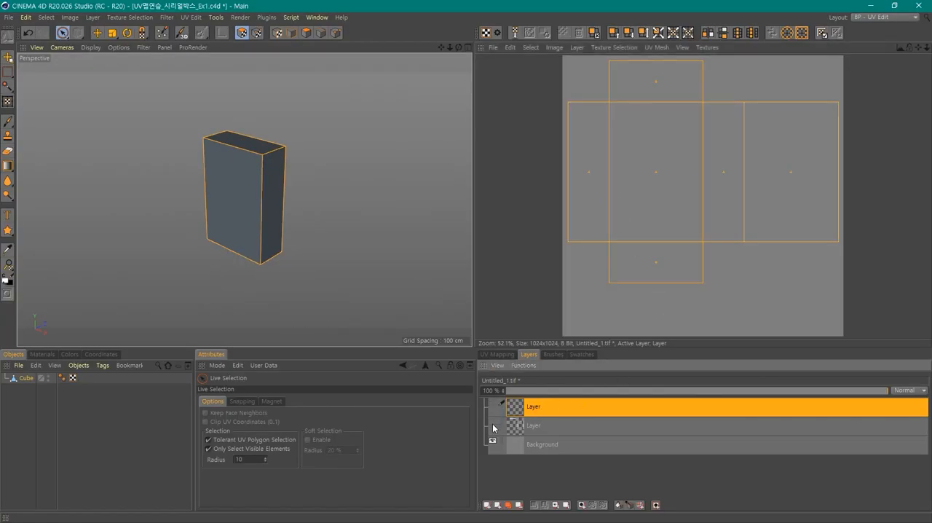
click(493, 423)
click(492, 423)
click(493, 404)
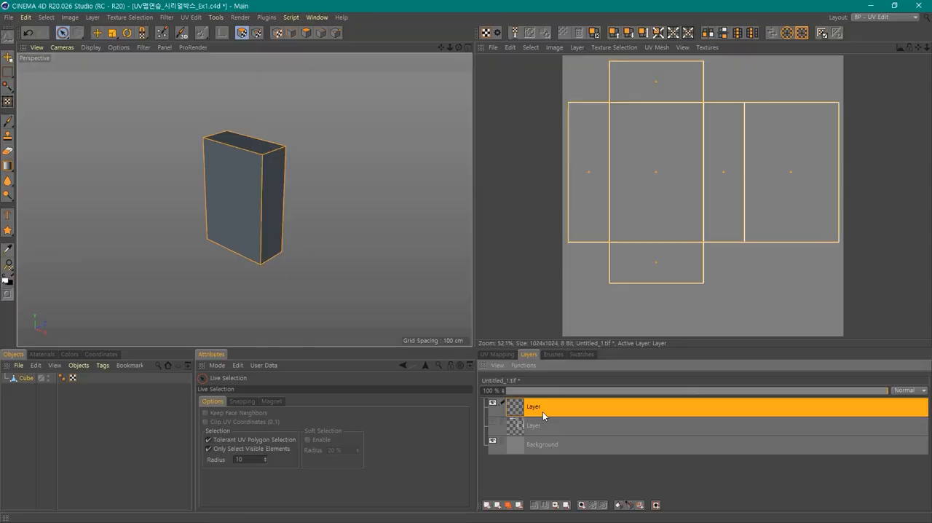
- Save the project and choose PSD as the file format for saving the texture under a new name
key(ctrl+s)
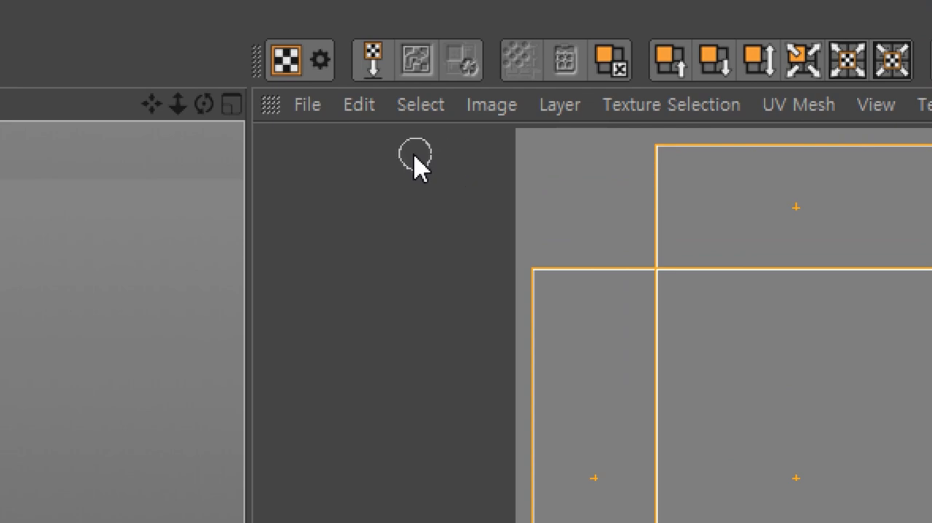
click(307, 106)
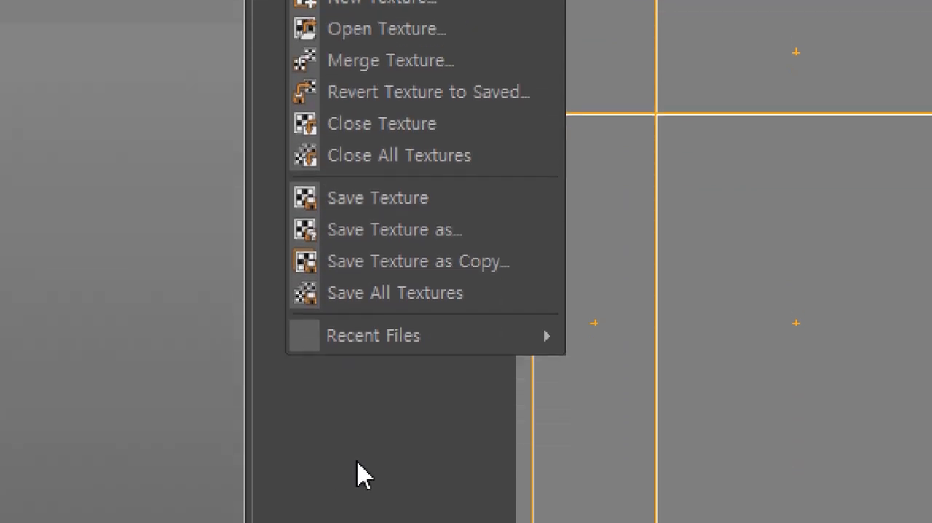
click(436, 238)
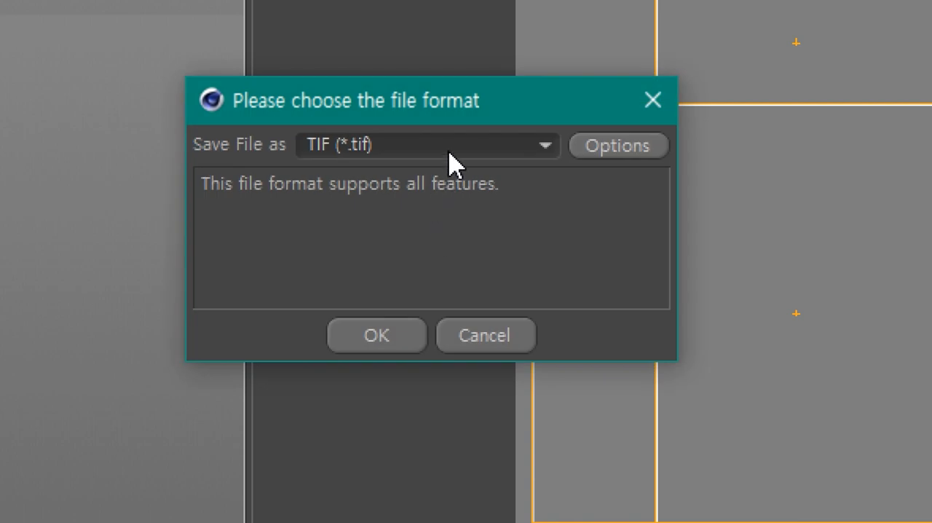
click(449, 145)
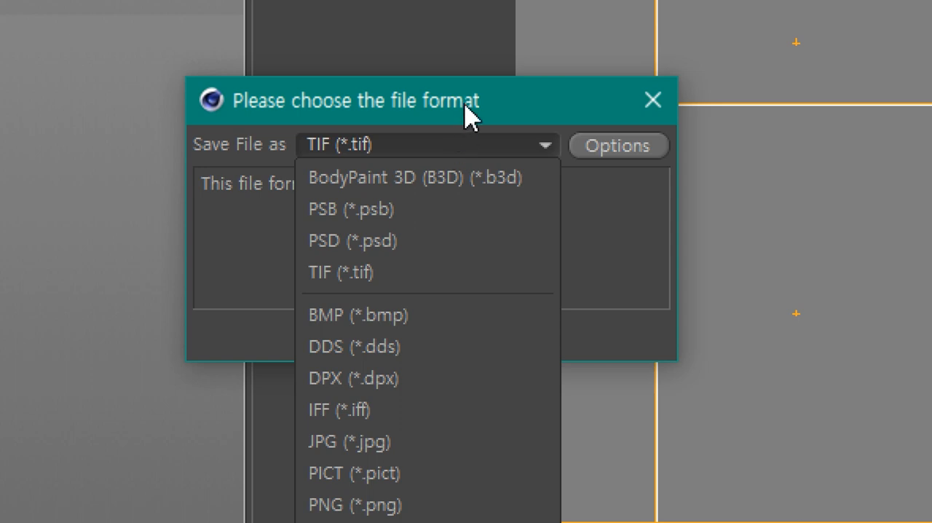
click(404, 247)
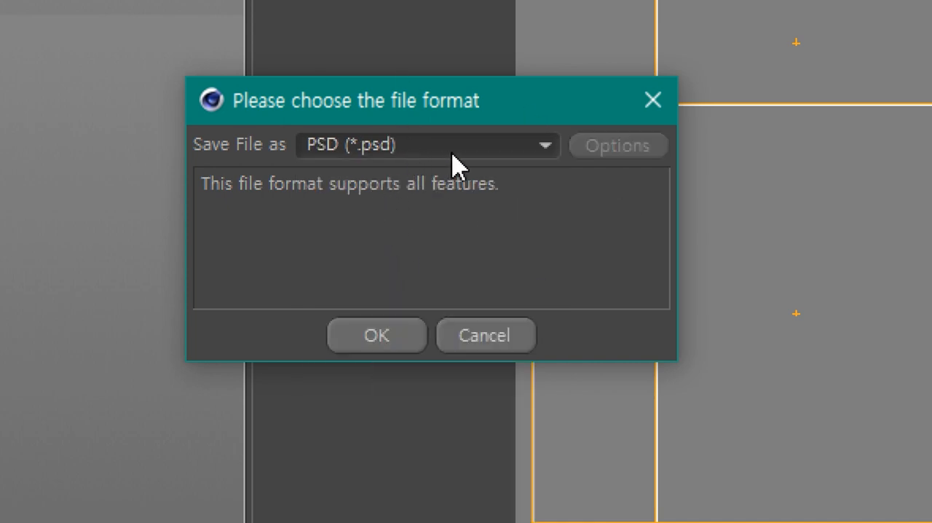
click(386, 335)
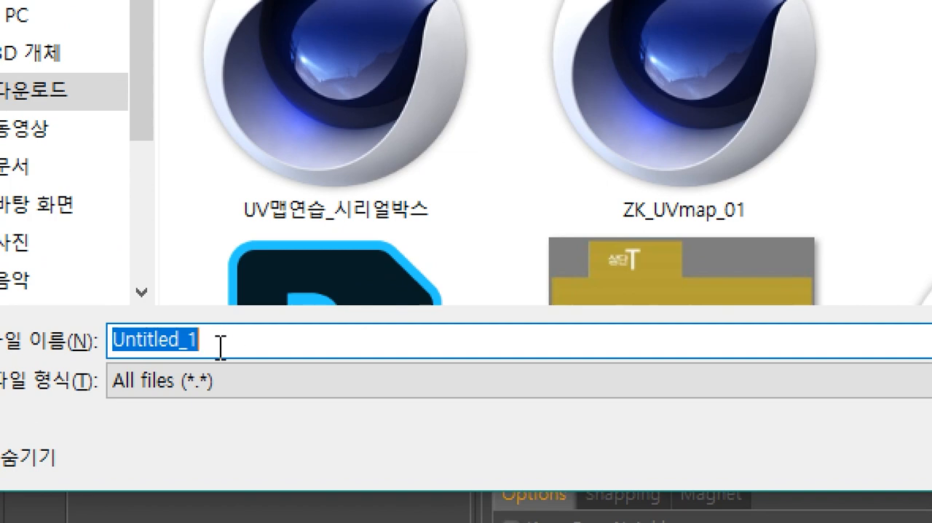
- Name the texture file ABC_Cookie_box and save it in the Downloads folder
key(BackSpace)
text(ABC+)
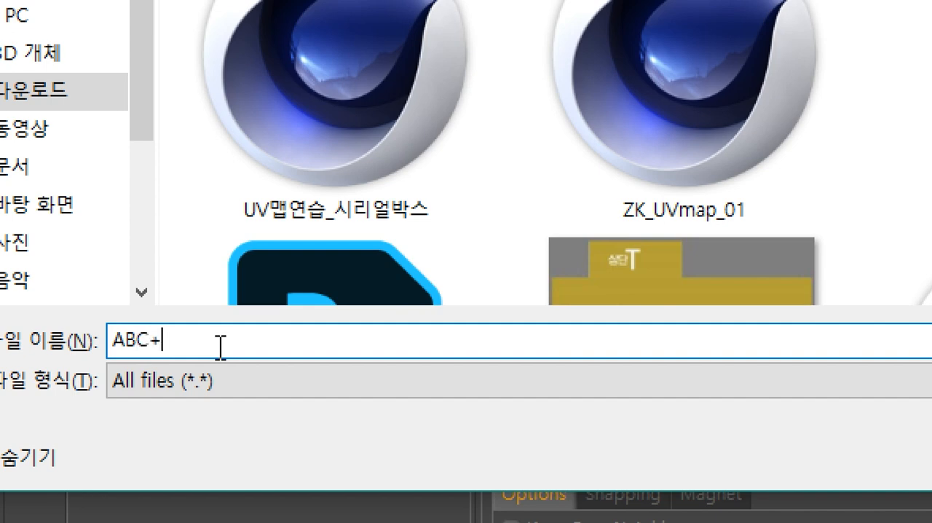
key(BackSpace)
text(_Cook)
text(ie_)
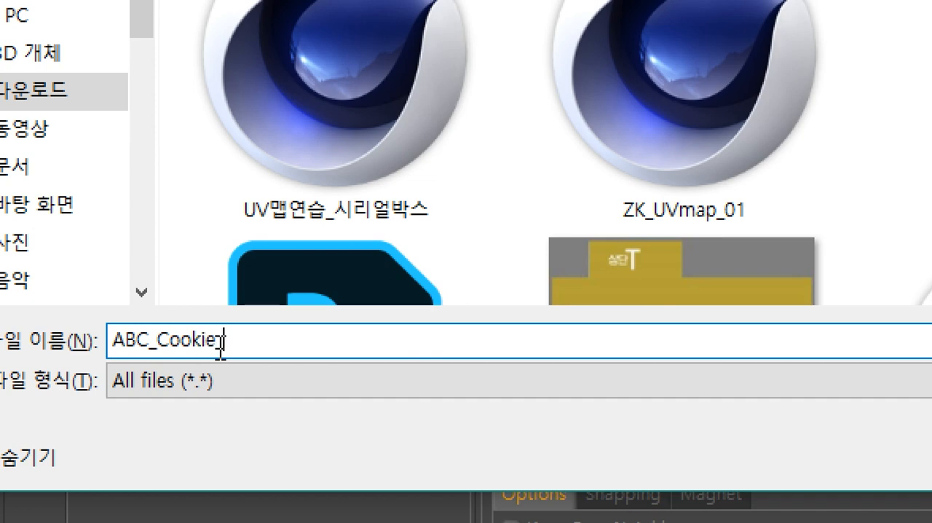
text(box)
click(221, 339)
text(_)
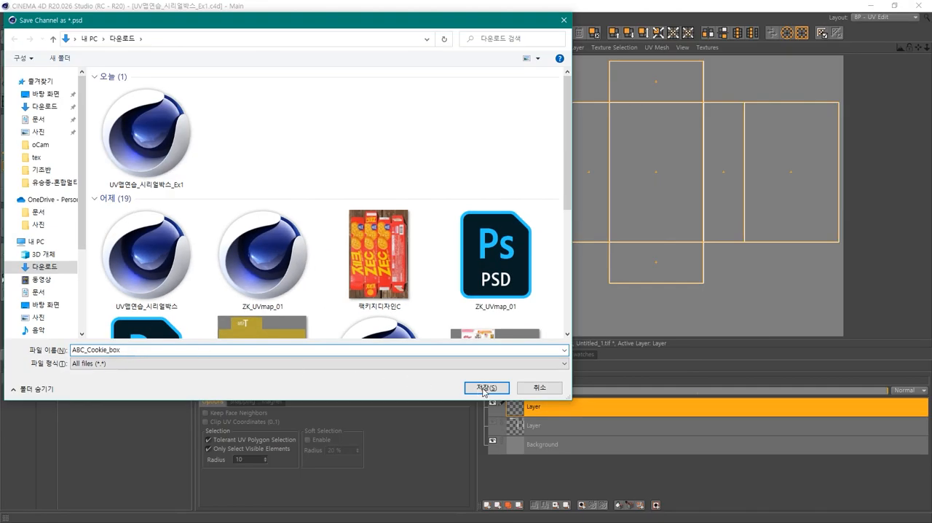
click(485, 387)
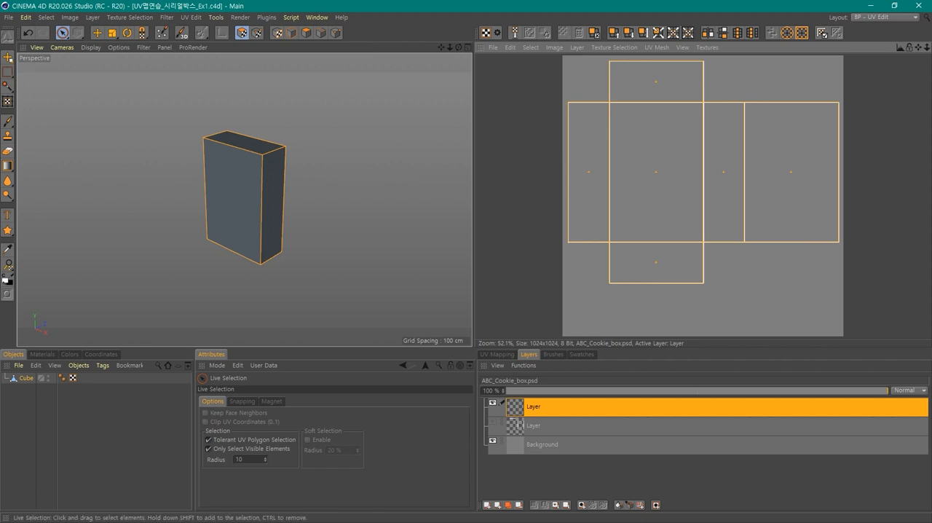
- Switch to Photoshop with ABC_Cookie_box.psd open, show the thick outline layer and hide the thin one
key(alt+Tab)
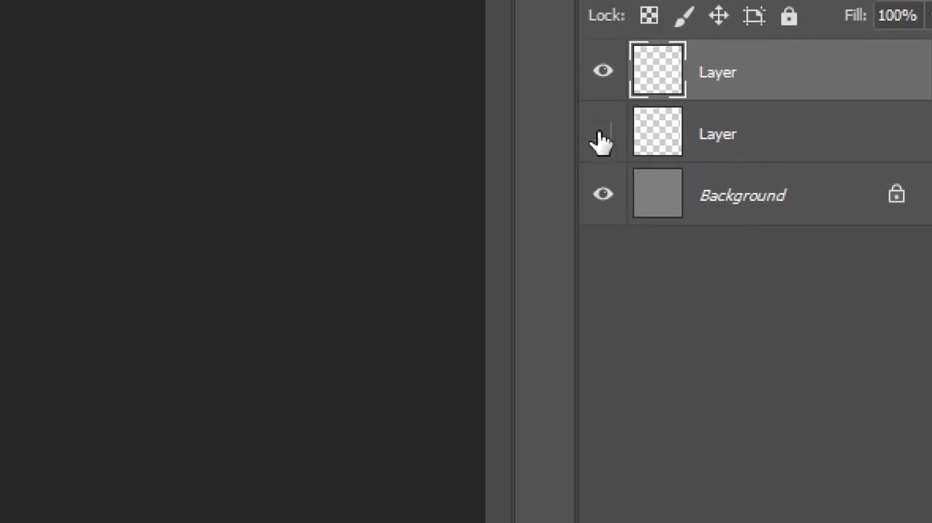
click(603, 133)
click(603, 71)
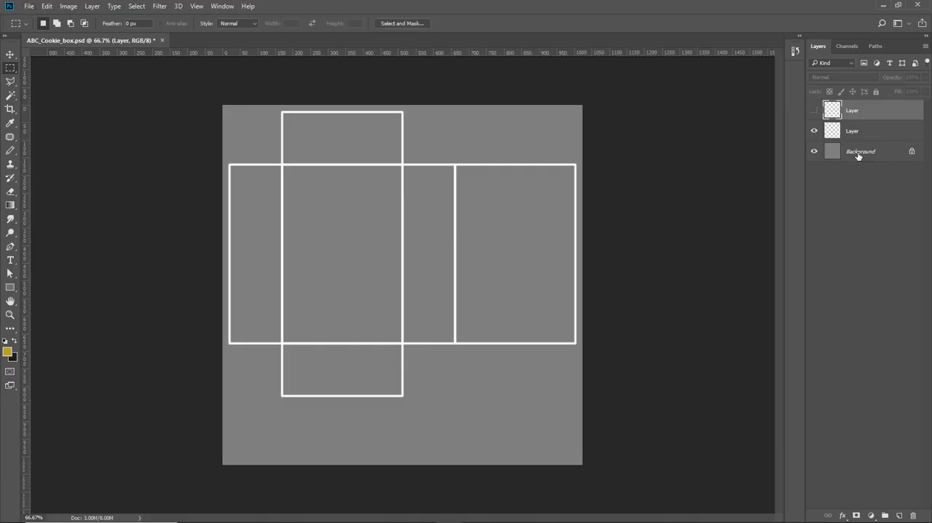
- Select the Background layer, hide the thick outline layer and show the thin outline layer instead
click(735, 203)
click(813, 131)
click(813, 110)
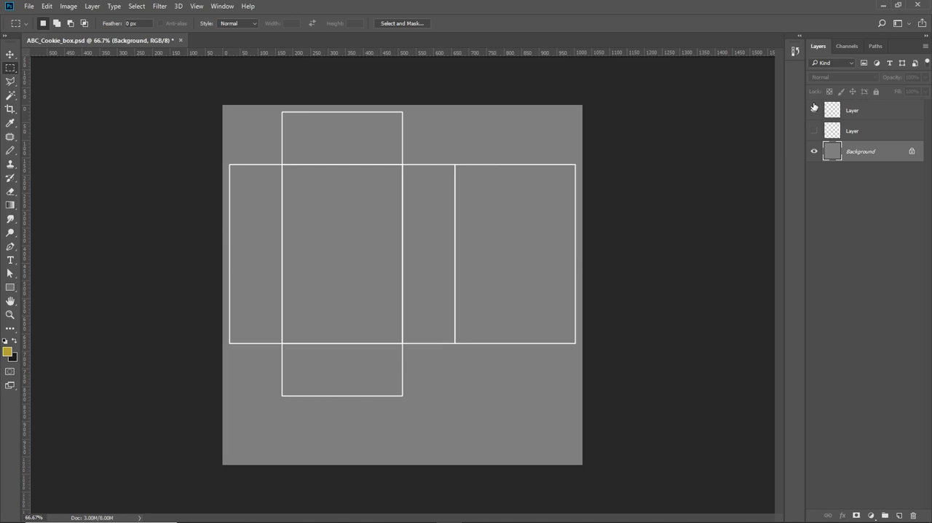
- Place a vertical guide centred on the outline between the front panel and the narrow side panel to its right
key(ctrl+plus)
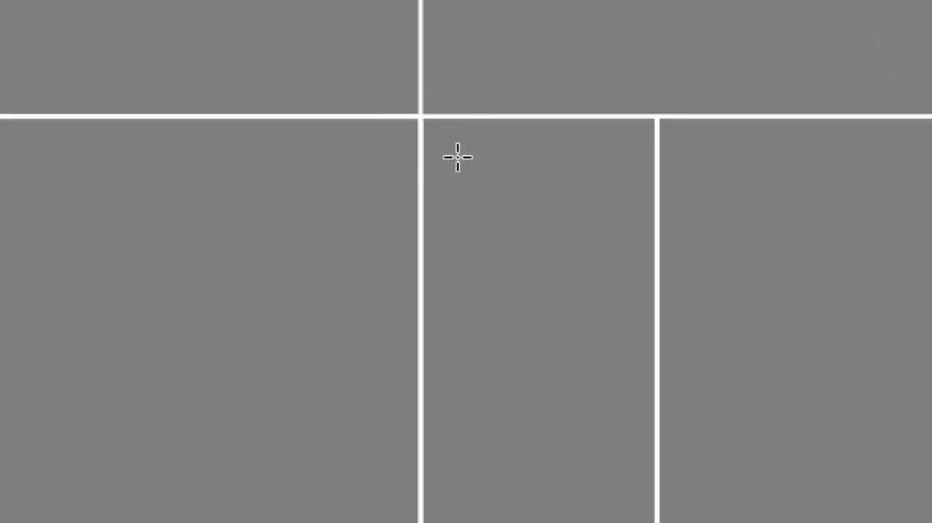
scroll(450, 66, up, 1)
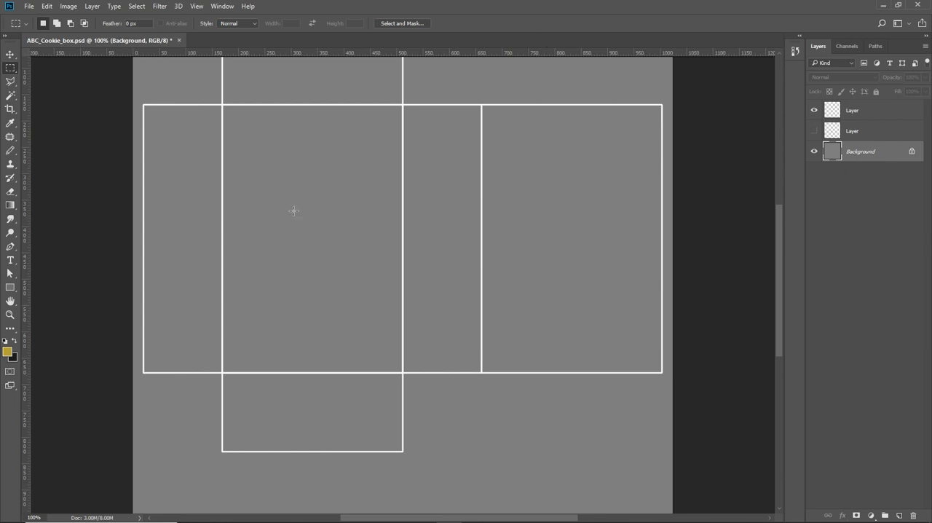
alt+scroll(423, 233, up, 6)
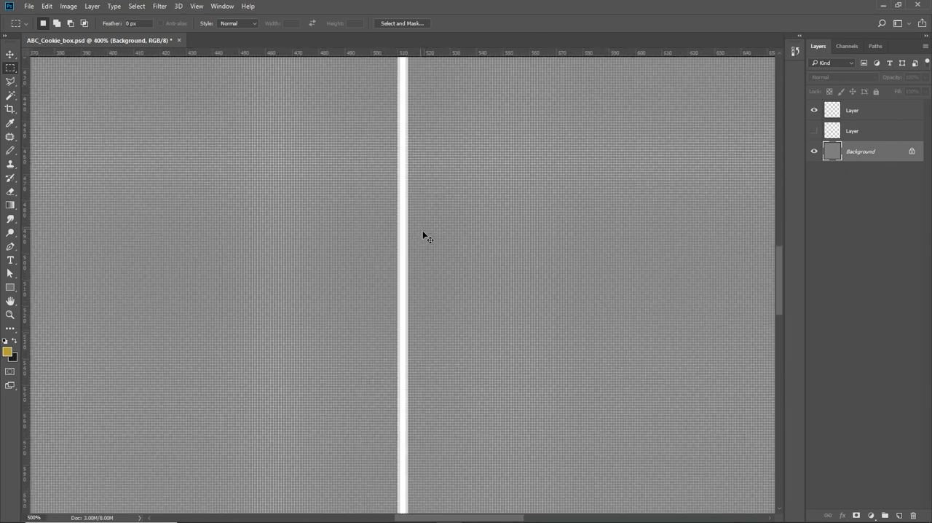
alt+scroll(423, 233, up, 5)
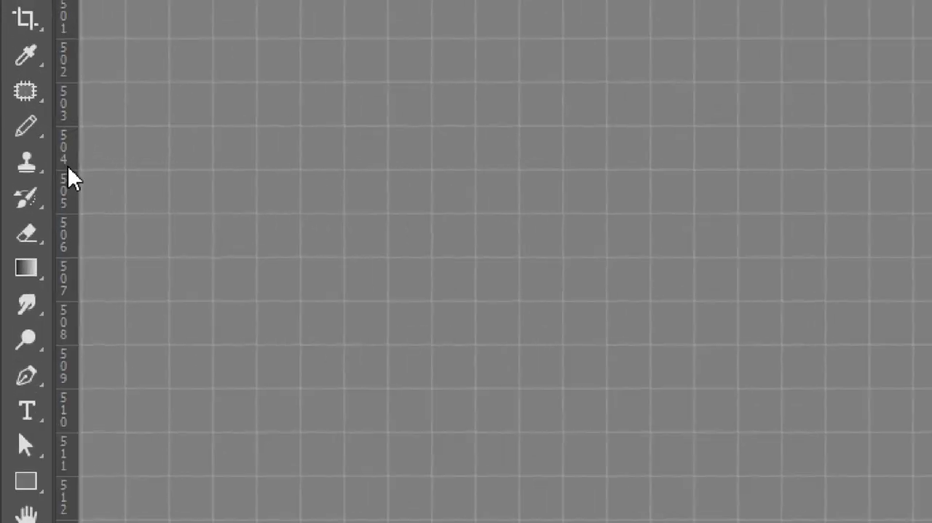
drag(28, 168, 443, 193)
drag(809, 263, 680, 280)
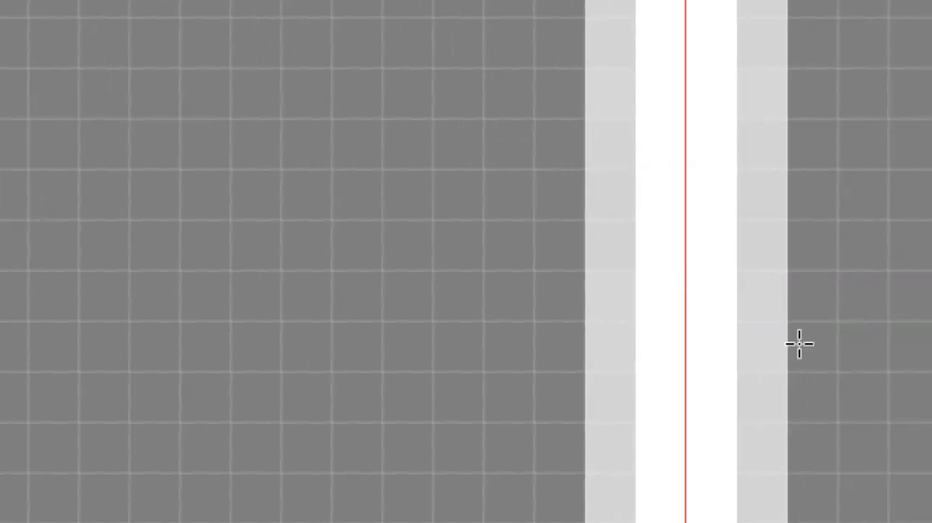
- Place a vertical guide along the left edge of the front panel
key(ctrl+0)
key(m)
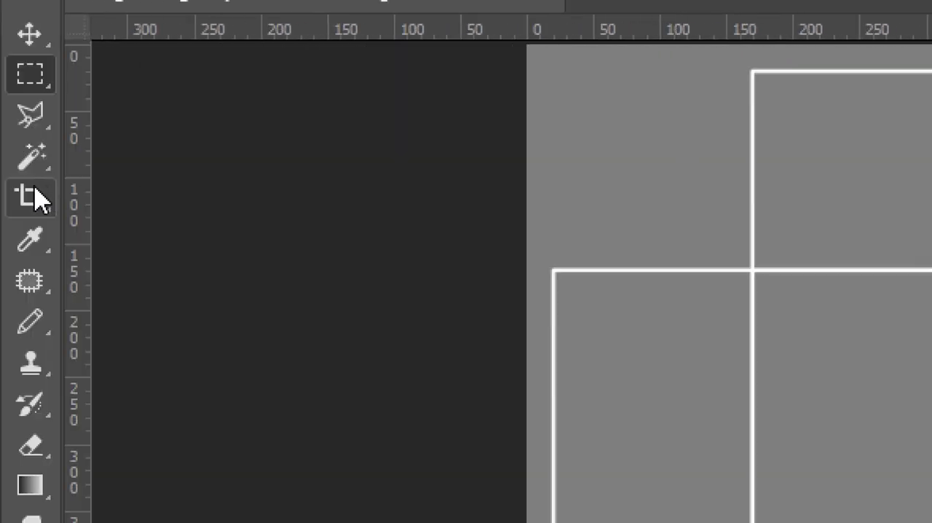
drag(76, 223, 817, 383)
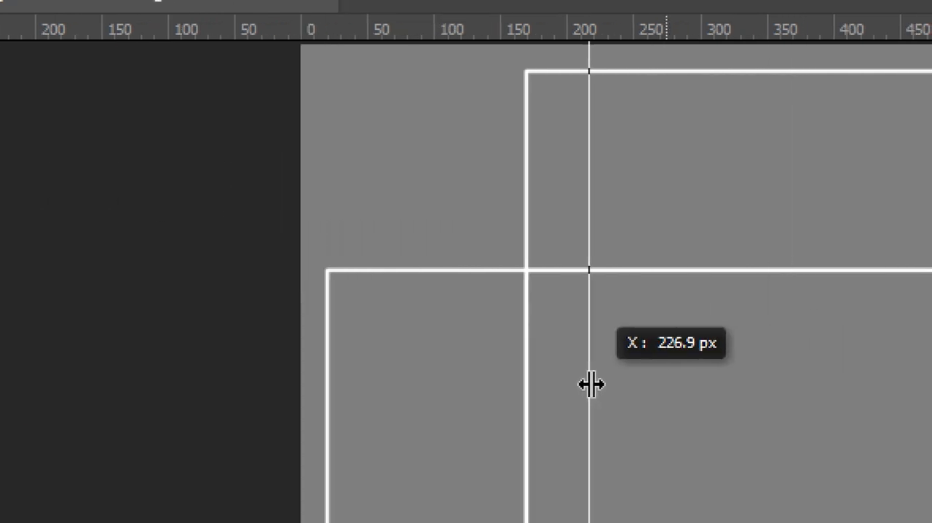
drag(590, 384, 527, 379)
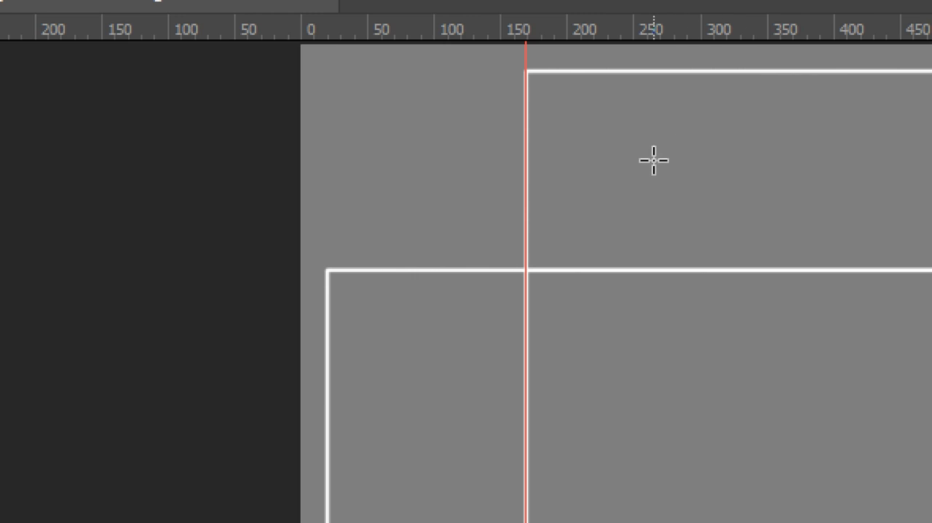
- Place a horizontal guide at Y 170 px, centred on the outline between the top flap and the front panel
key(ctrl+plus)
key(ctrl+plus)
key(ctrl+plus)
key(ctrl+plus)
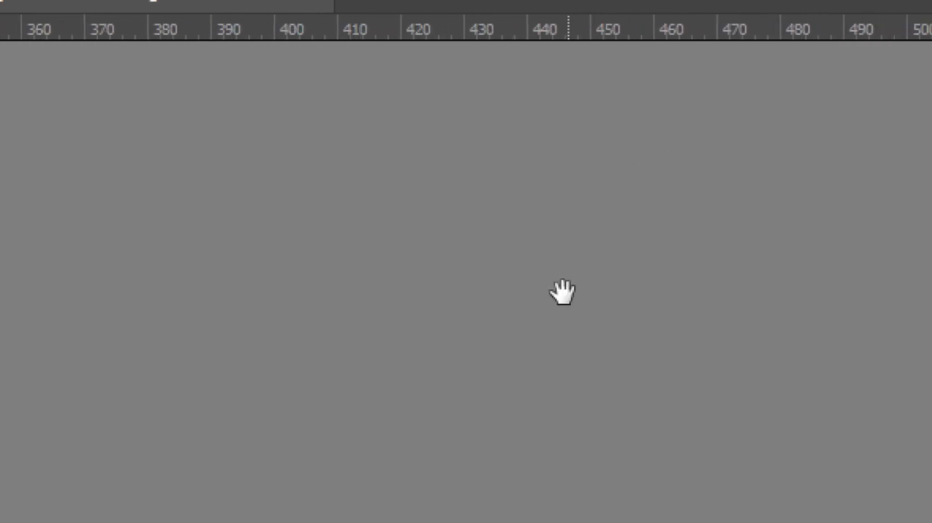
drag(458, 256, 750, 498)
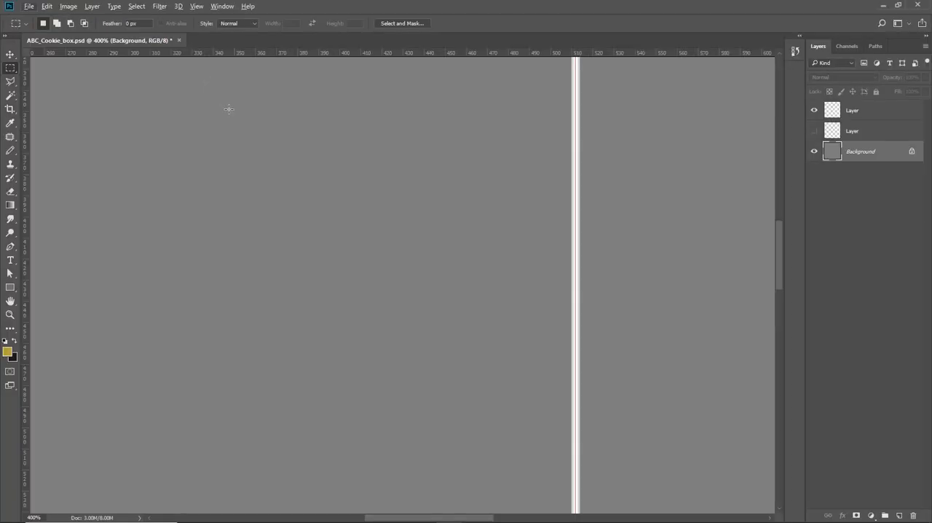
drag(359, 139, 424, 289)
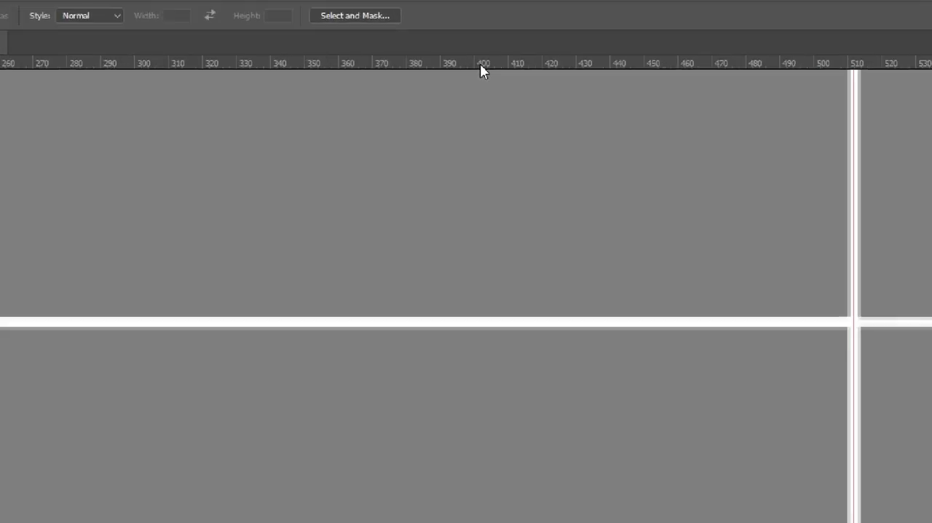
drag(479, 66, 514, 324)
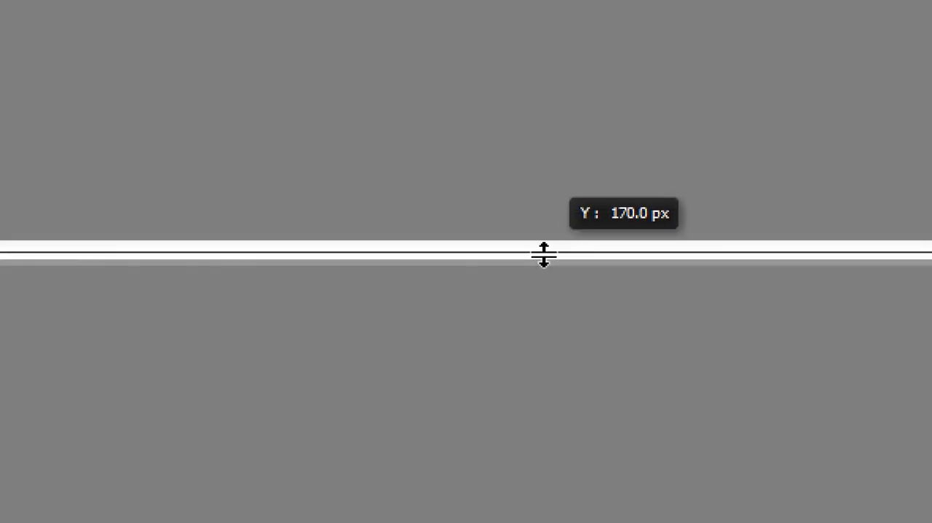
drag(543, 254, 543, 252)
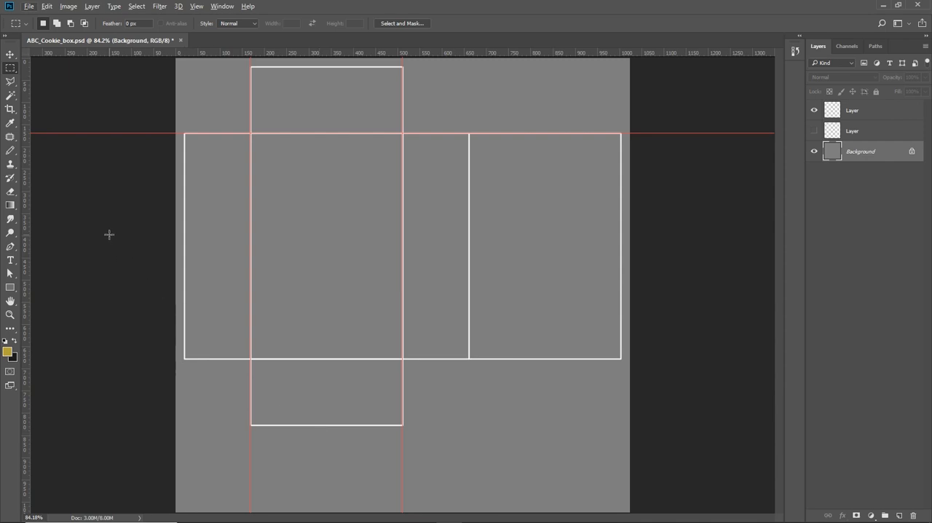
- Place guides along the remaining outlines: both outer sides, the panel row's lower edge, both flap ends and the back panel's inner edge
drag(27, 221, 204, 152)
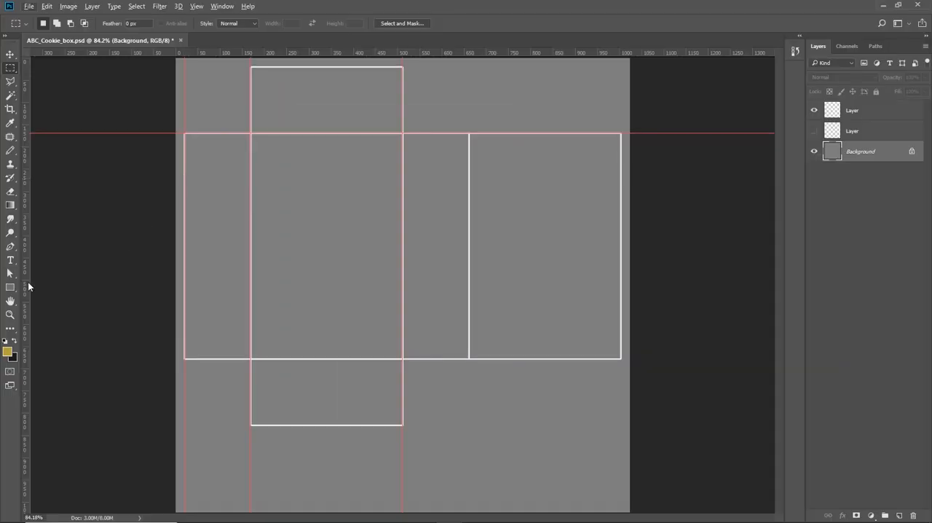
drag(26, 284, 620, 272)
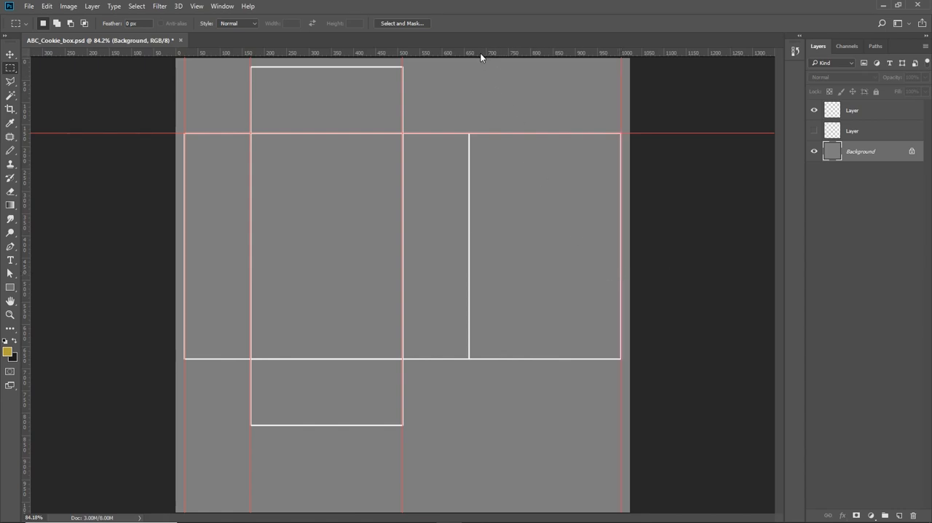
drag(480, 53, 517, 359)
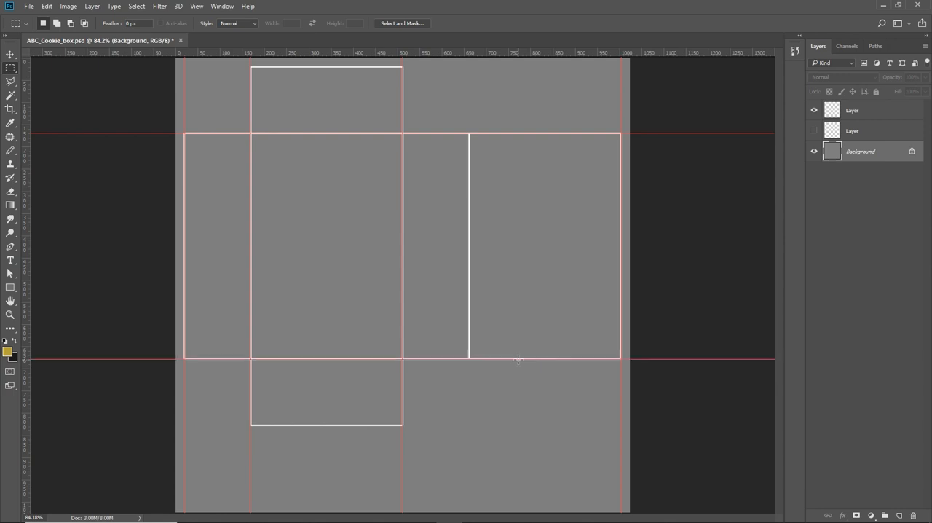
drag(377, 57, 397, 425)
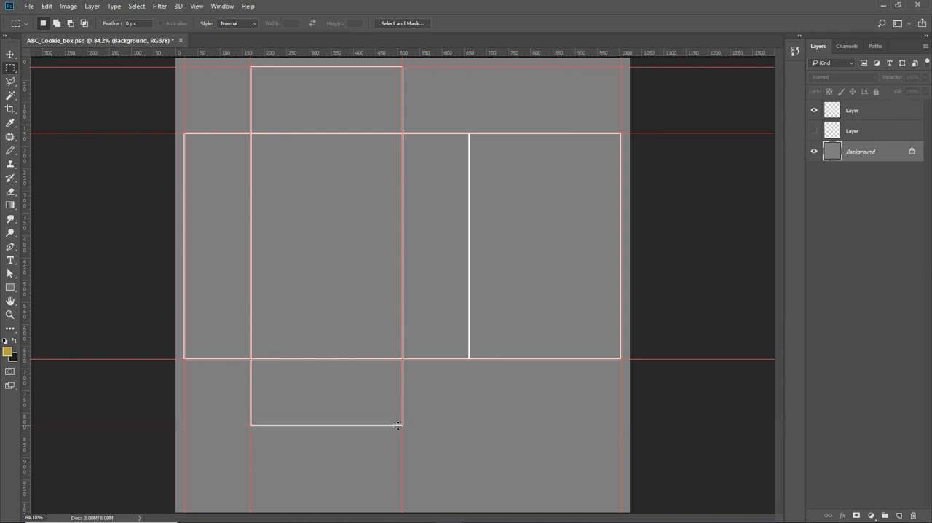
drag(26, 252, 470, 272)
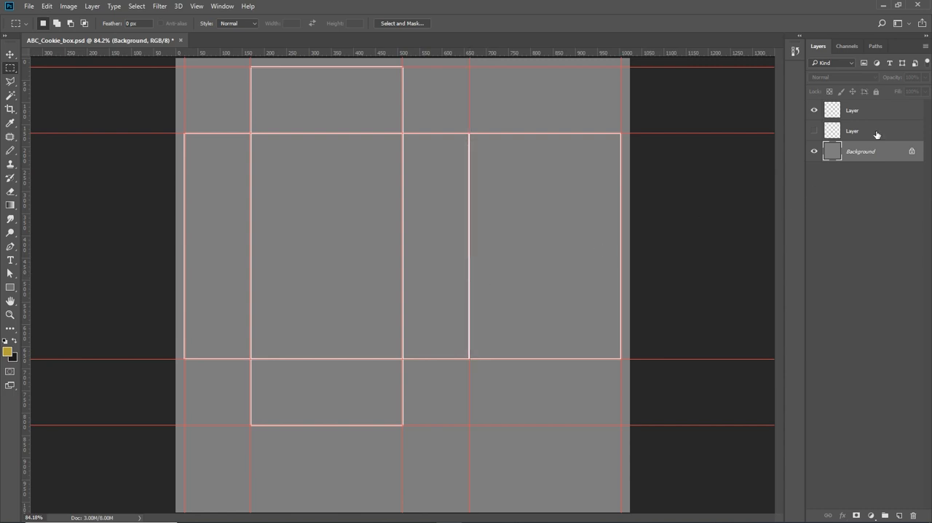
- Check the guides by toggling the visibility of the Background layer and the thin outline layer
click(814, 153)
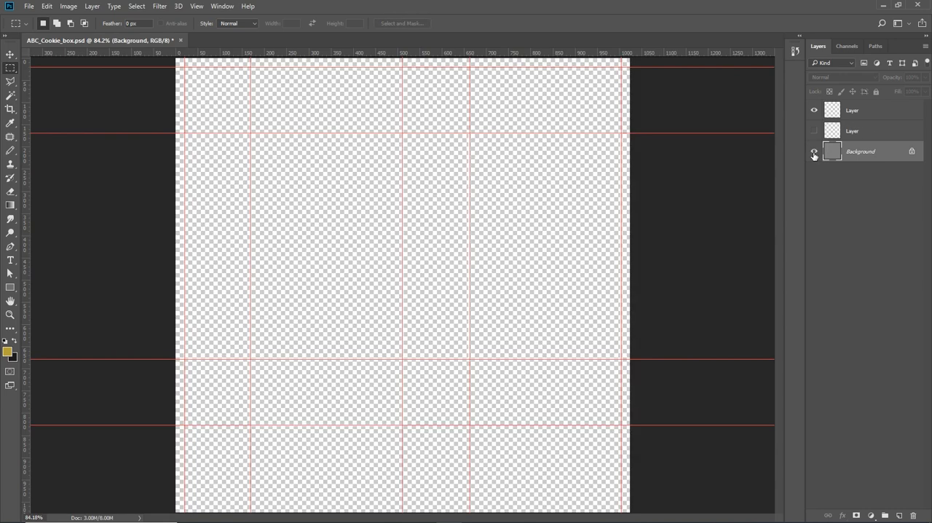
click(814, 153)
click(814, 112)
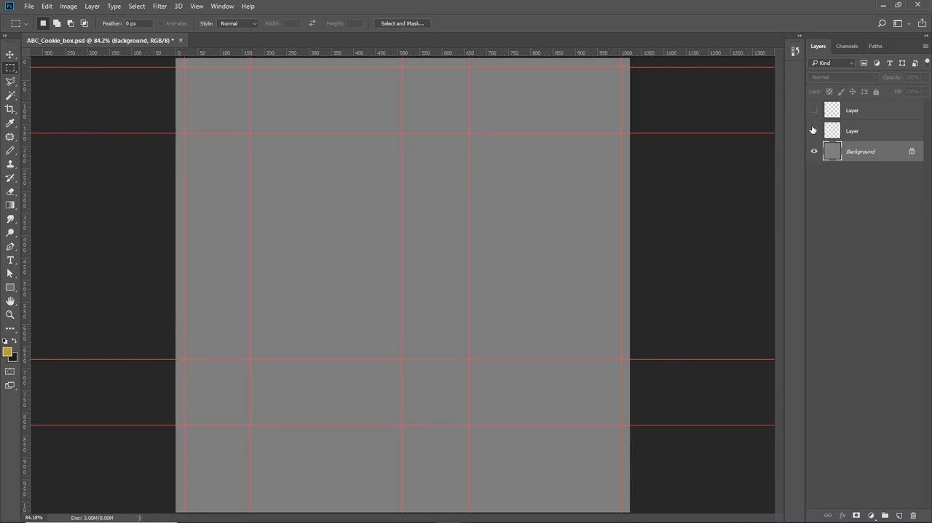
click(814, 111)
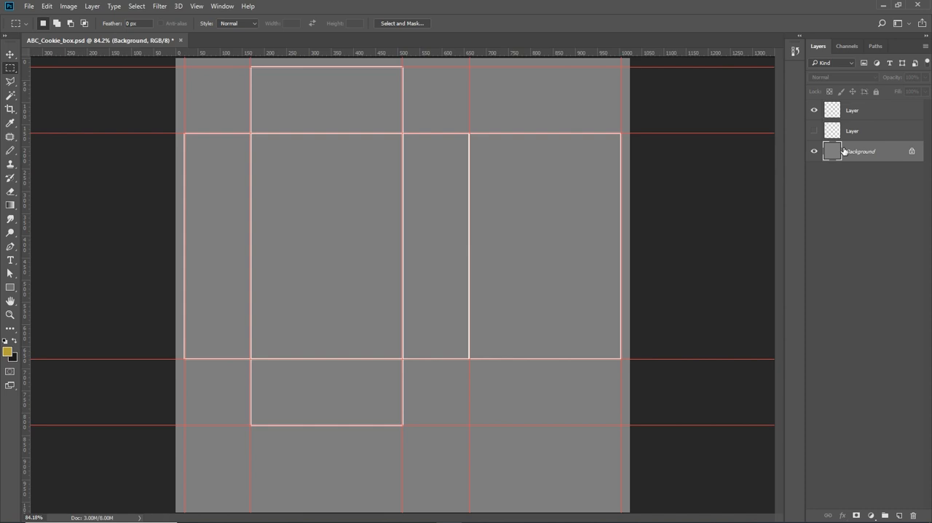
- Hide the guides on the canvas and leave the Levels adjustment unapplied
key(ctrl+semicolon)
key(ctrl+l)
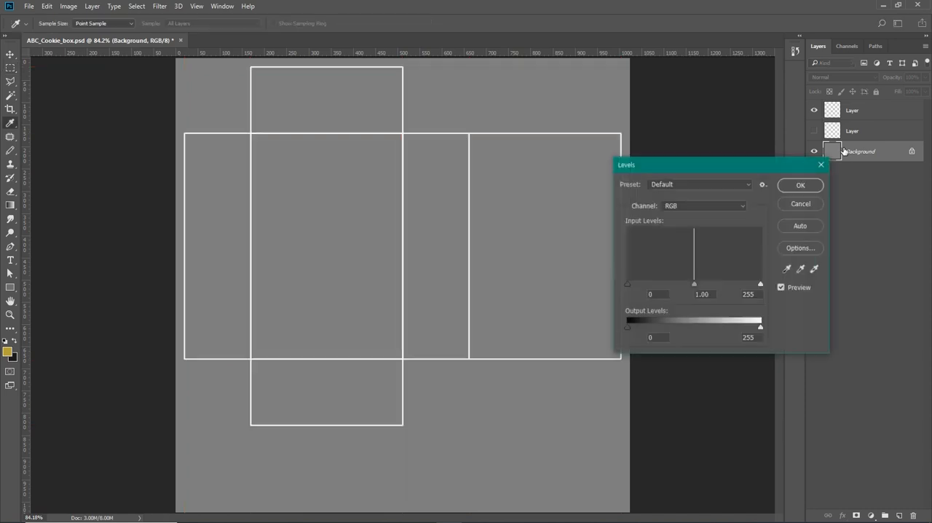
click(804, 204)
- Toggle the thin outline layer's visibility off and on, and add a new empty layer above it
click(814, 110)
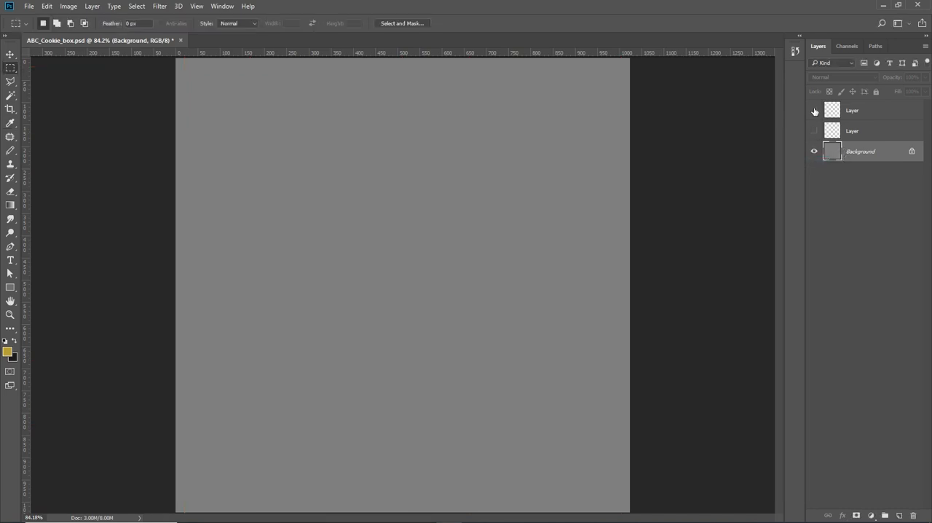
click(815, 110)
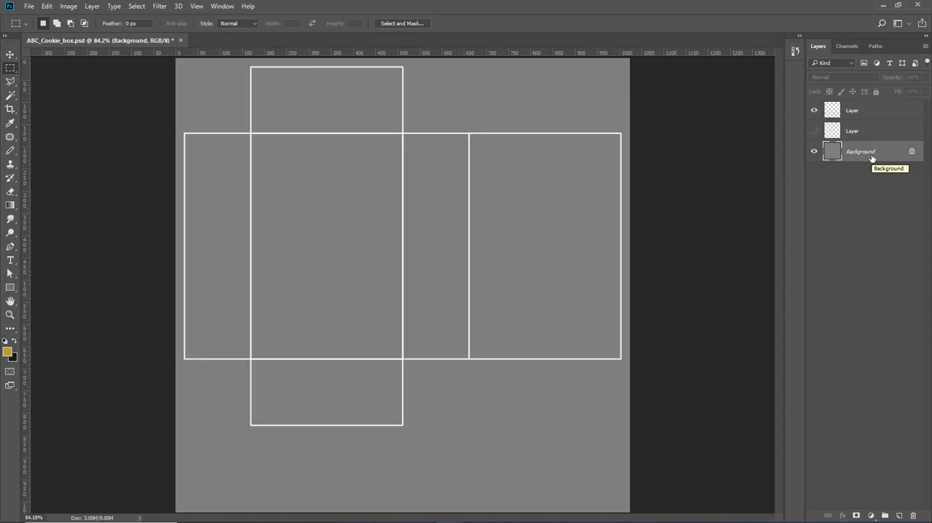
click(872, 114)
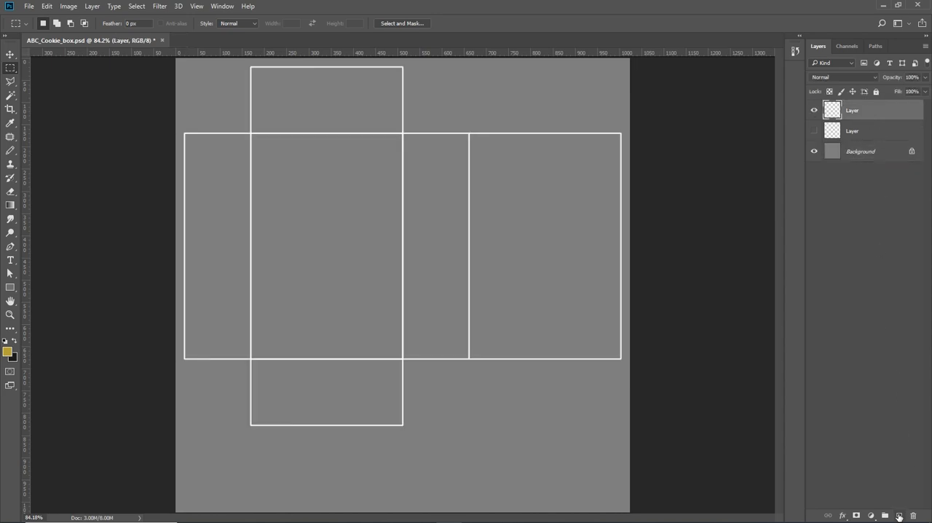
click(899, 515)
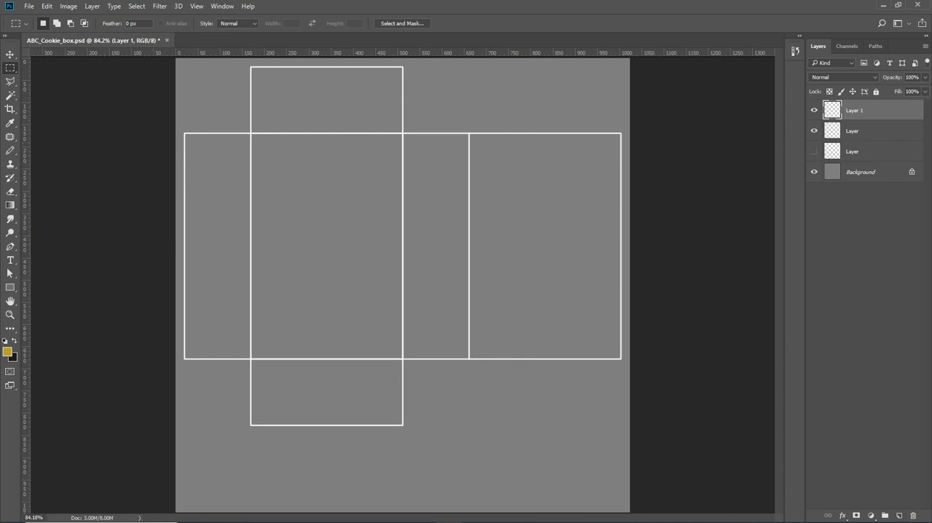
- Switch to the browser and examine the unfolded ZEC box photo beside the labelled panel layout on the blog page
click(423, 522)
scroll(670, 313, down, 2)
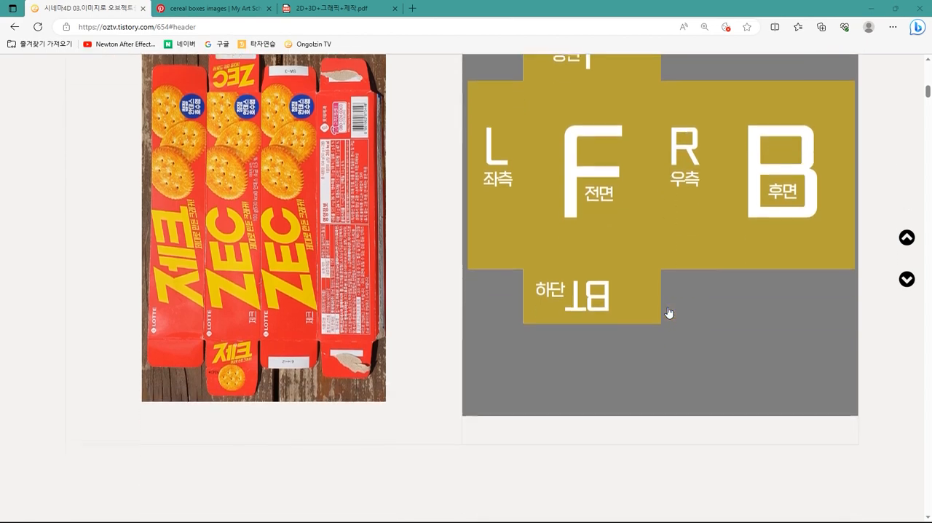
scroll(671, 312, up, 1)
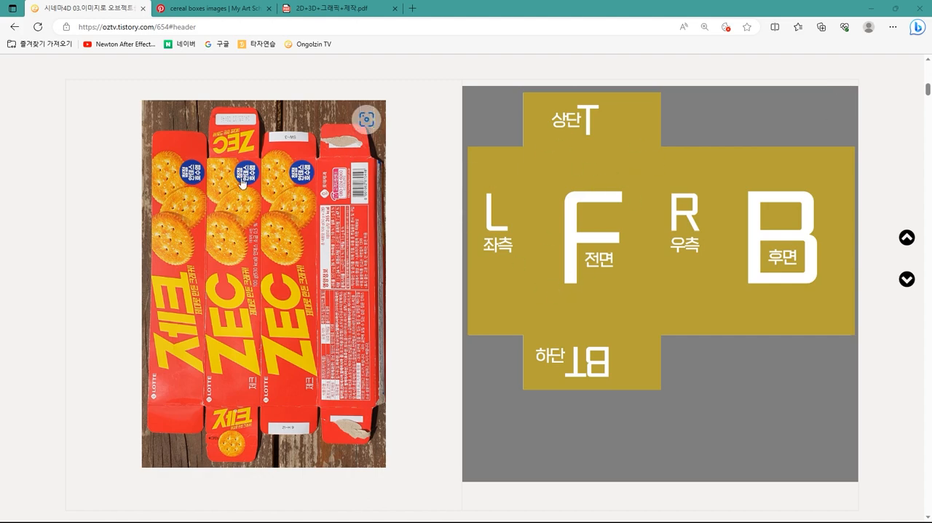
scroll(242, 182, up, 10)
scroll(284, 258, down, 11)
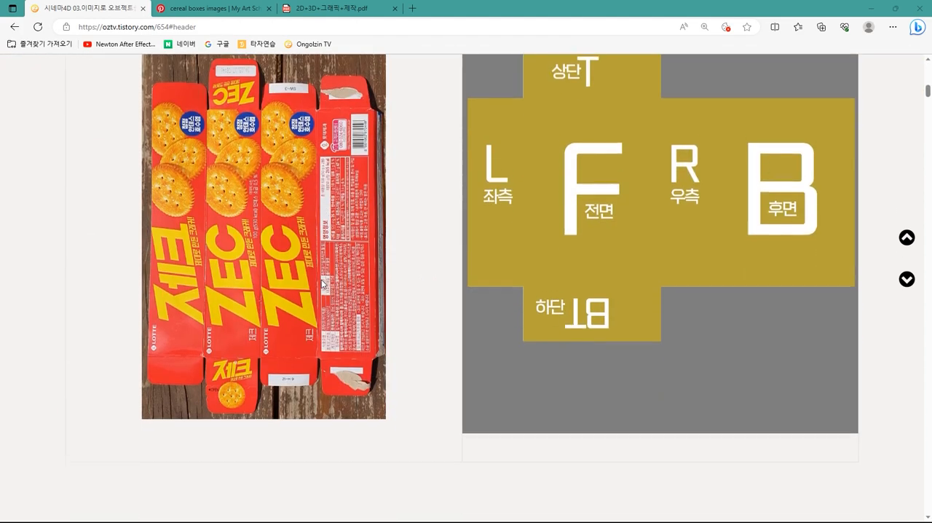
scroll(322, 283, down, 5)
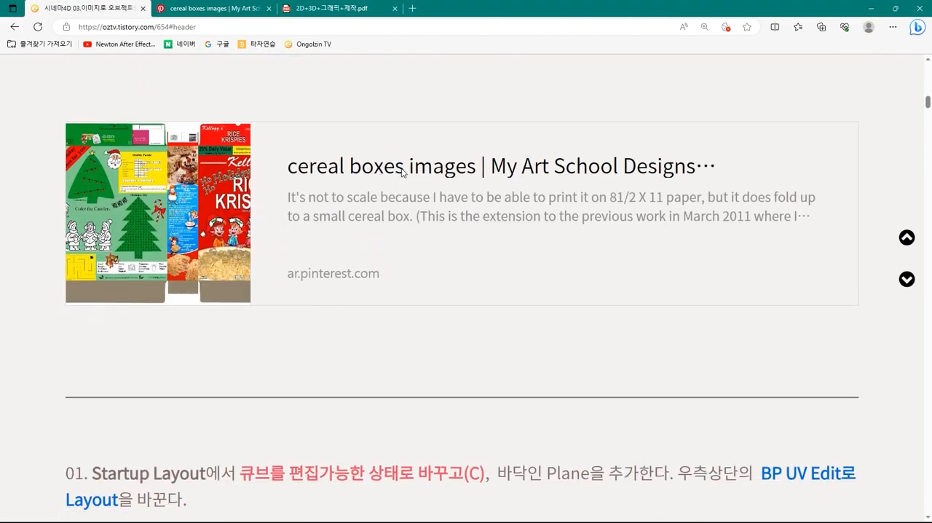
- Open the cereal box reference on Pinterest, view the Smurf Magic Berries box among the similar pins, and return to the blog page
click(402, 172)
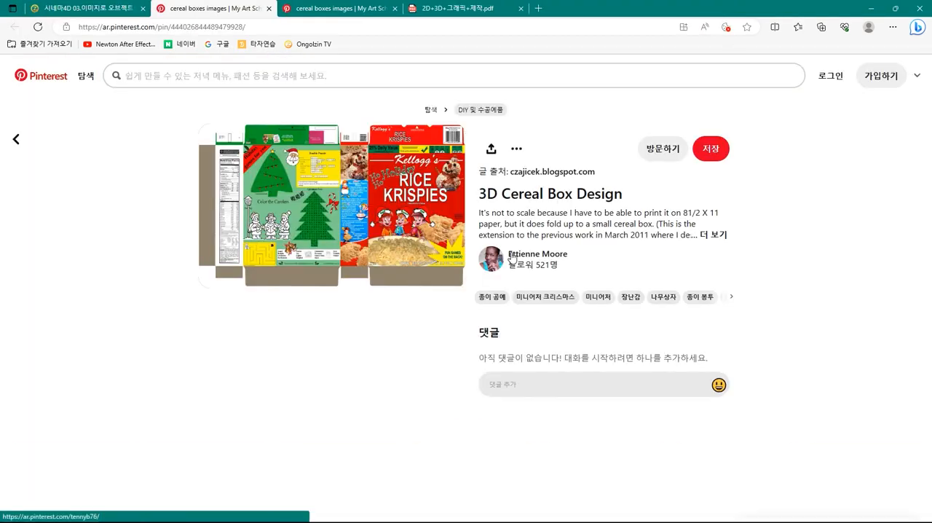
scroll(381, 243, down, 3)
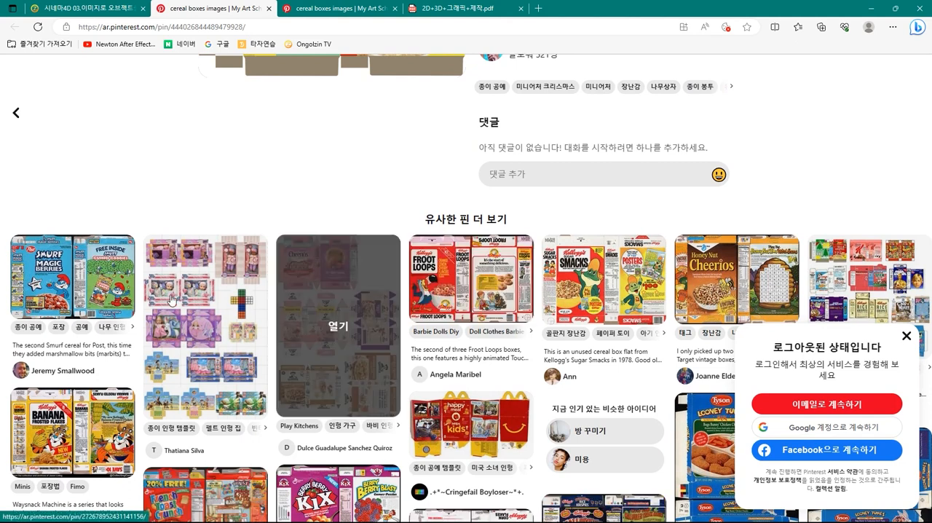
click(70, 292)
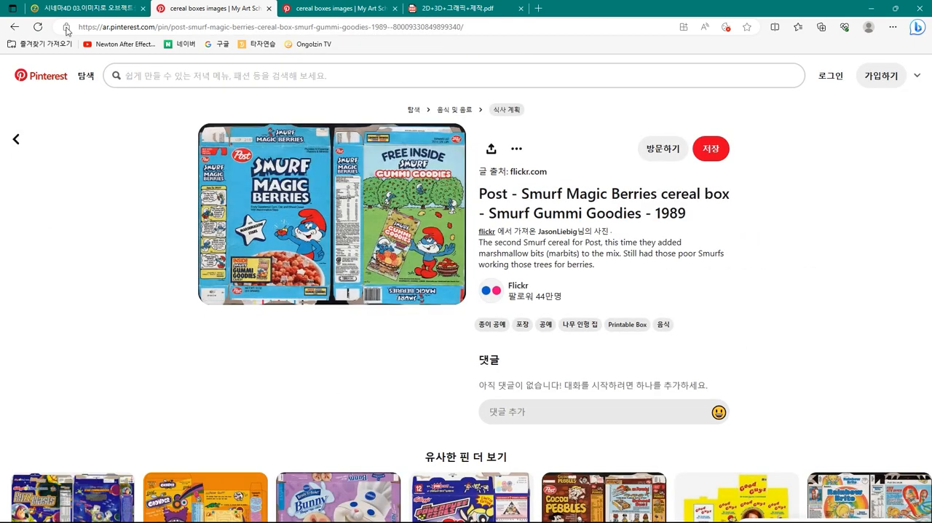
click(80, 9)
scroll(341, 300, up, 6)
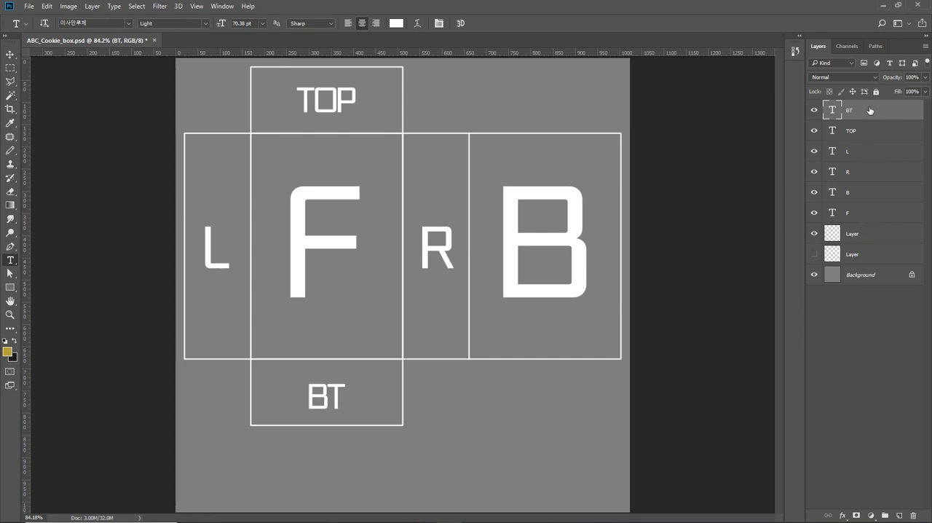
click(855, 212)
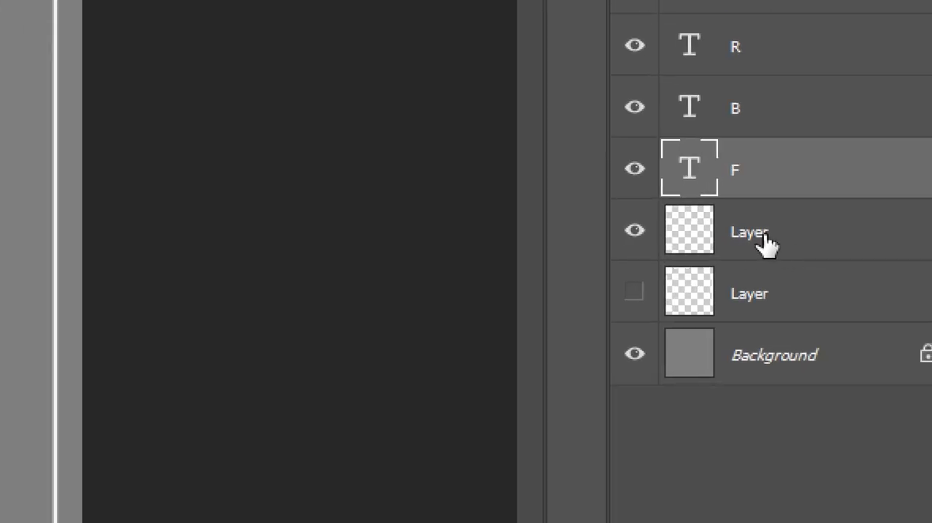
click(855, 234)
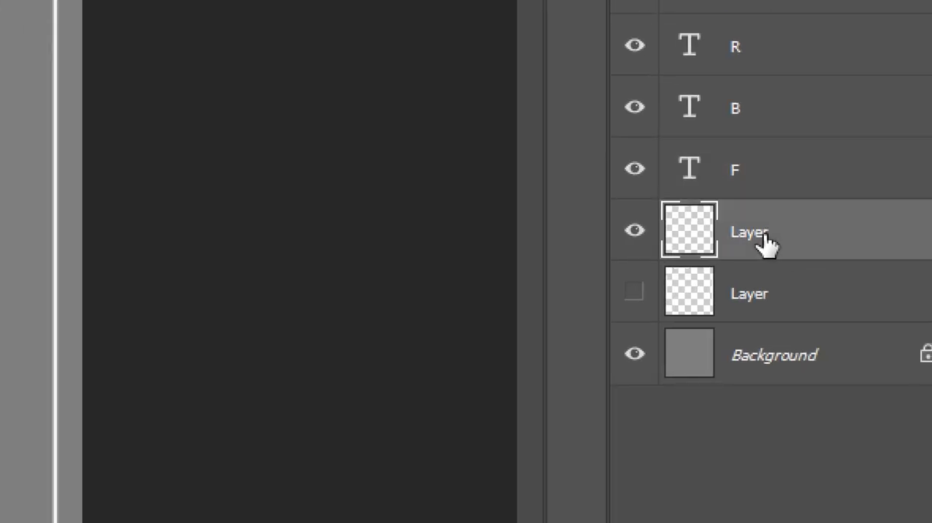
click(765, 291)
click(794, 243)
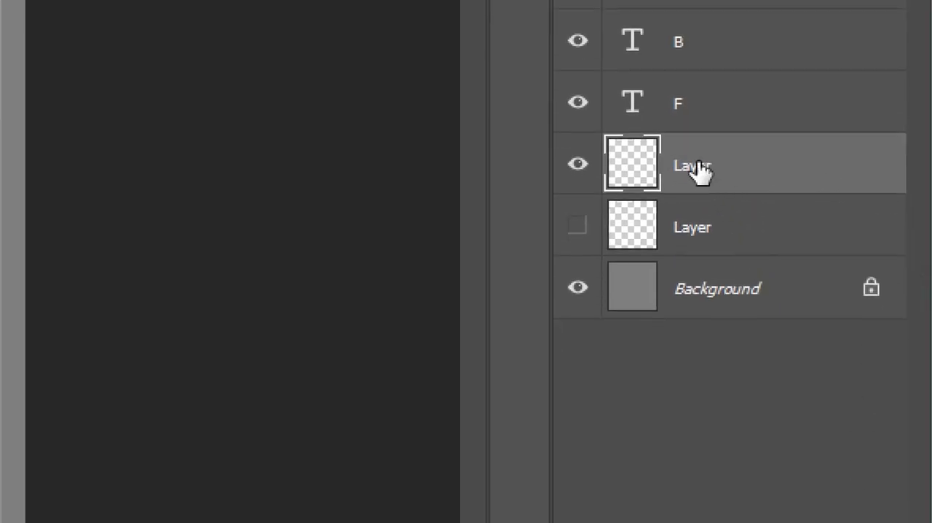
double_click(697, 163)
click(741, 220)
click(743, 229)
- Add a new layer named pt above the visible outline layer
click(780, 164)
key(ctrl+shift+n)
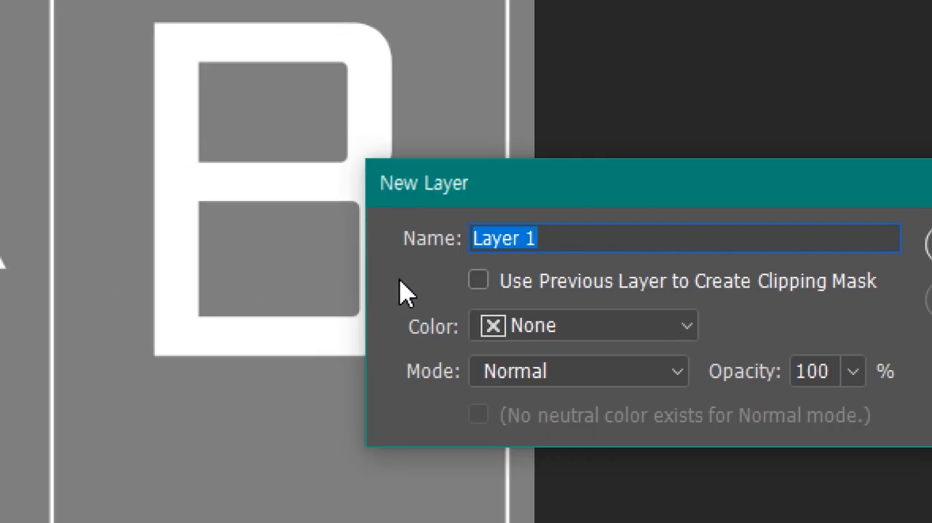
text(pA)
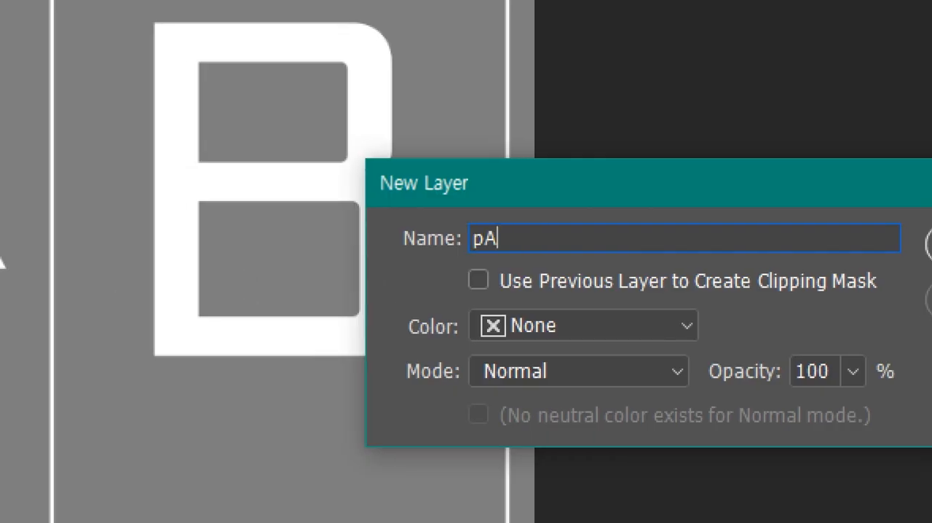
key(BackSpace)
key(BackSpace)
text({)
key(BackSpace)
text({)
key(BackSpace)
text(pt)
key(Return)
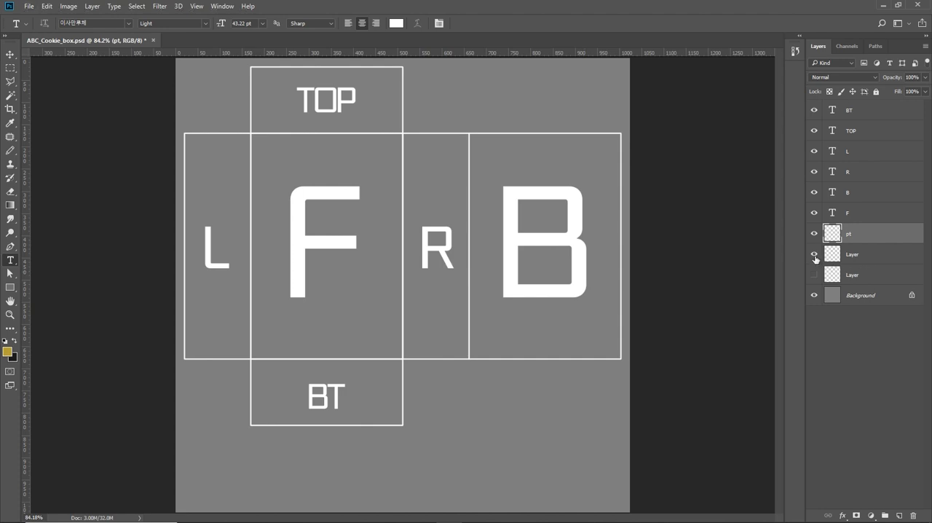
- Toggle the outline layer's visibility off and on, and set the foreground colour to a brighter yellow
click(815, 254)
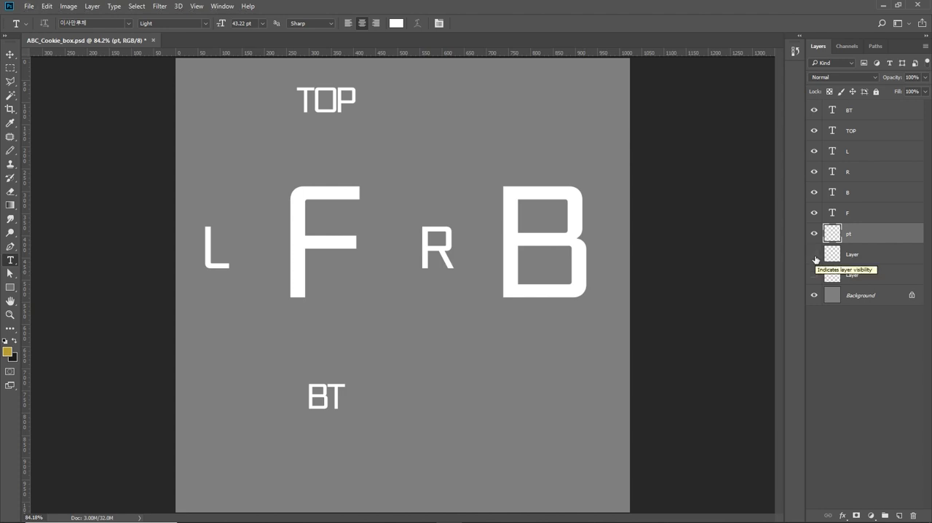
click(815, 255)
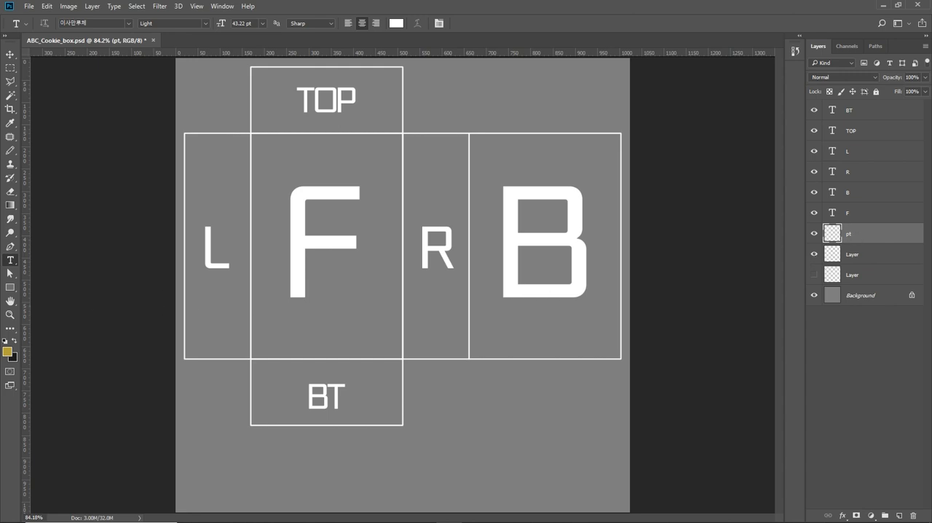
click(12, 353)
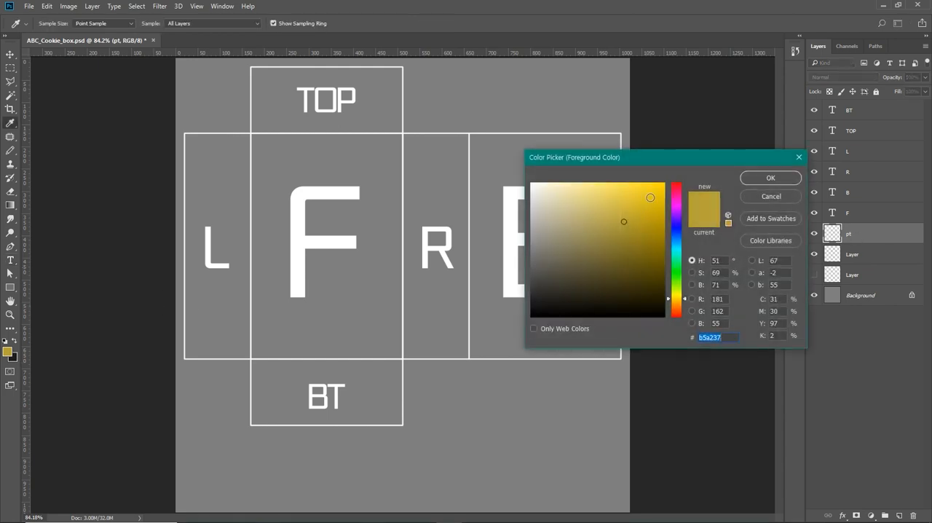
click(650, 184)
click(770, 178)
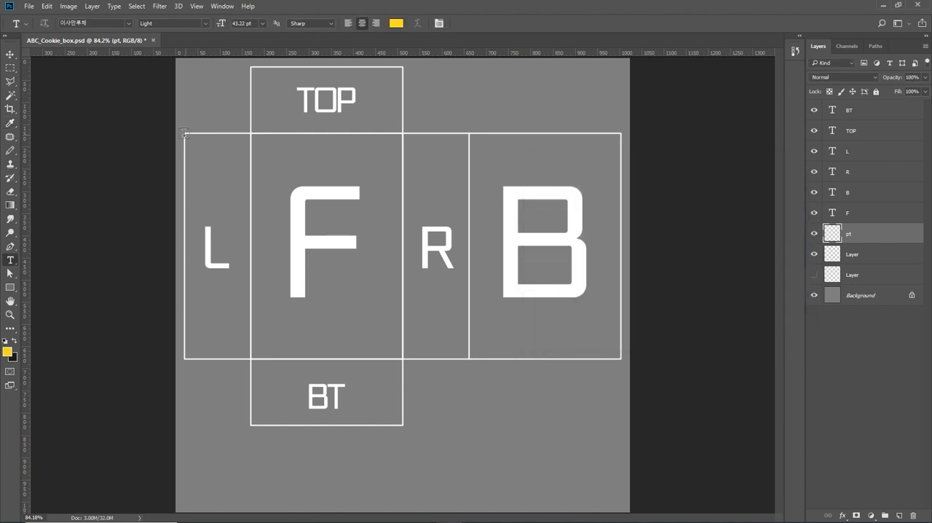
- Try an unfilled rectangle with a 1 px yellow stroke, about 1006 by 533 px, around the L, F, R and B panels, and undo it
click(10, 67)
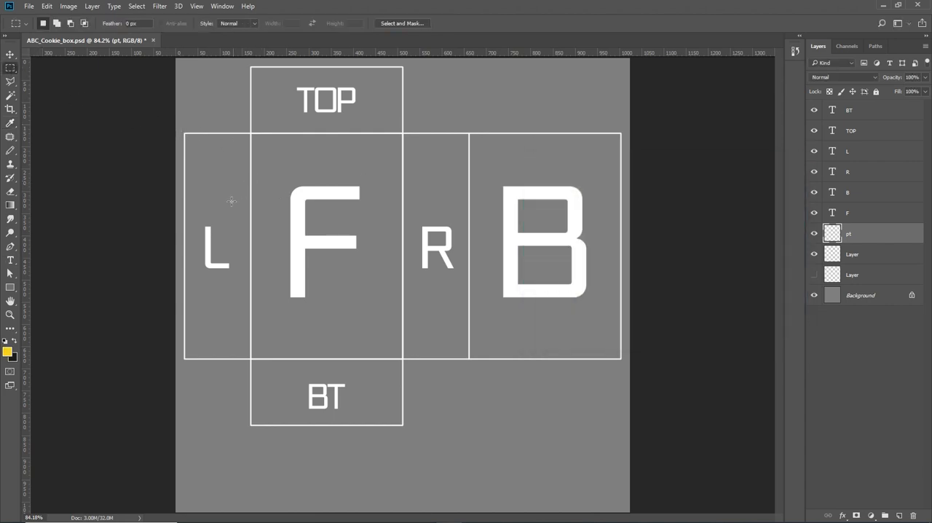
click(10, 150)
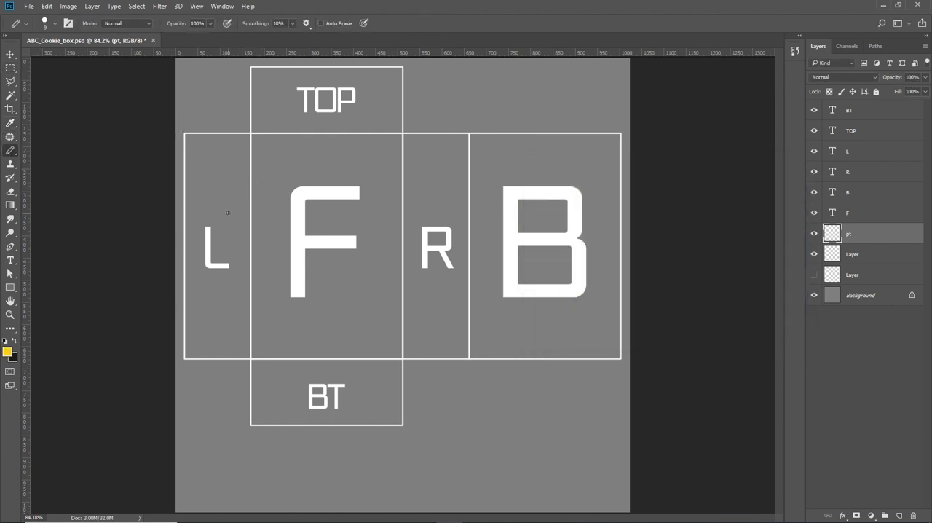
click(10, 286)
click(35, 290)
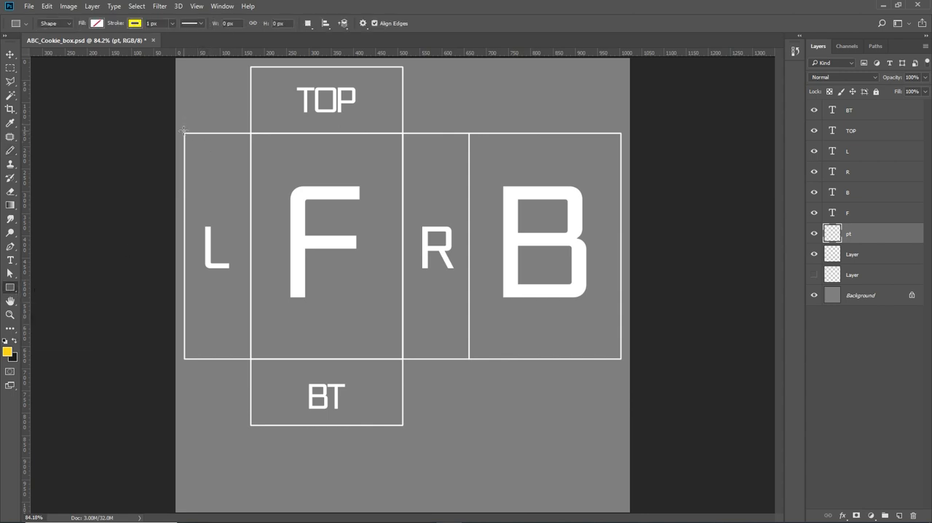
drag(180, 129, 624, 364)
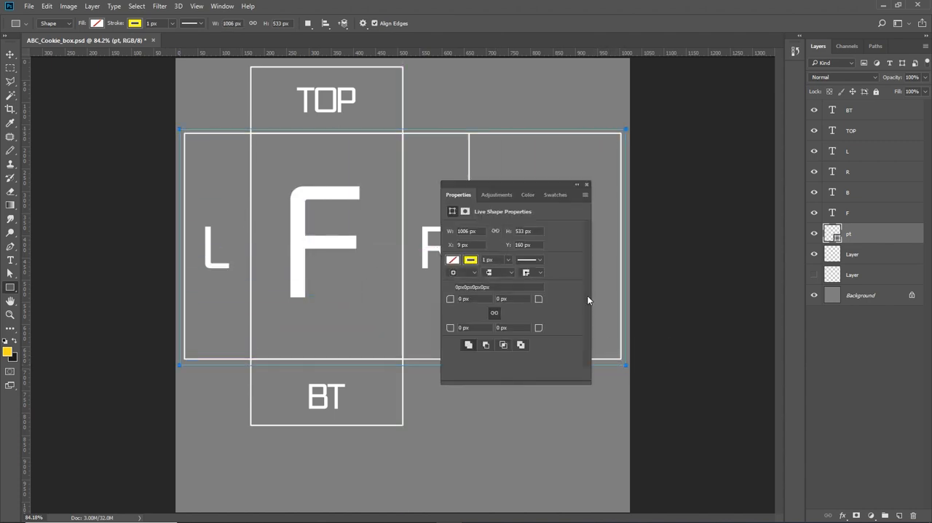
click(587, 185)
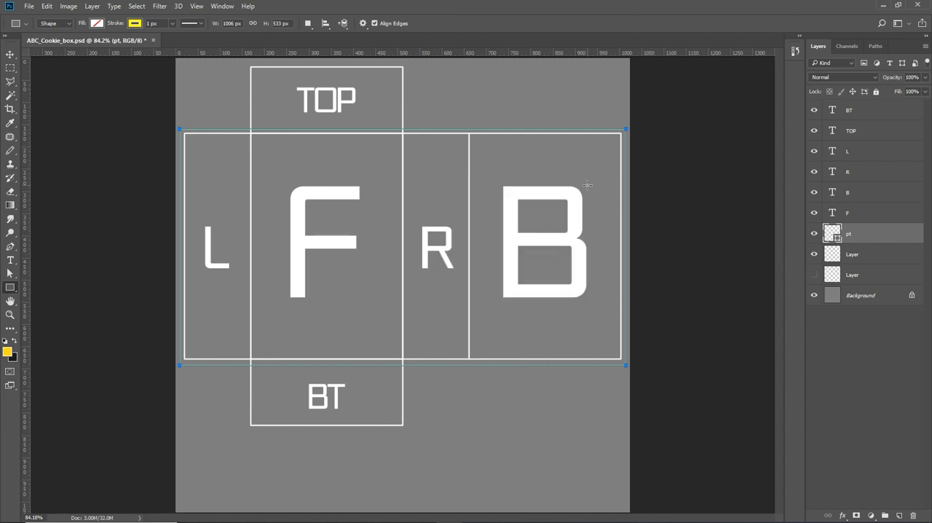
key(ctrl+z)
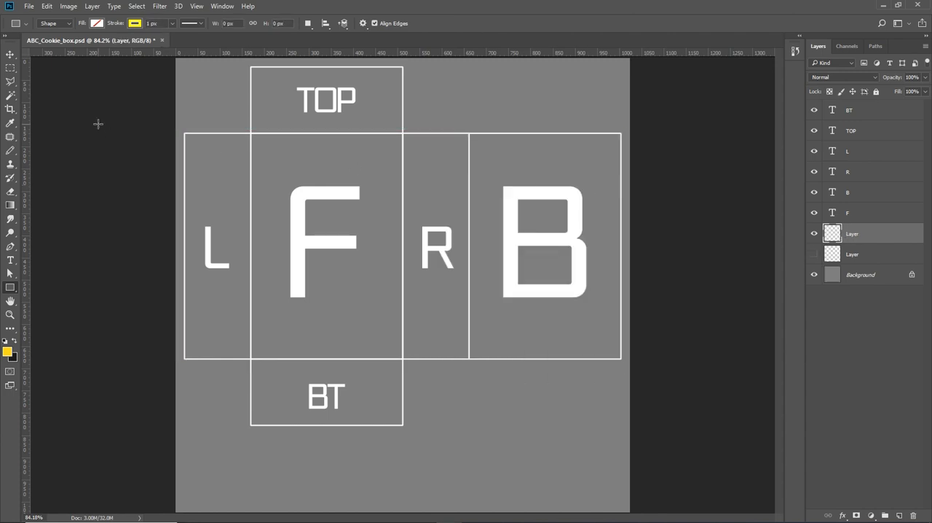
- Set the Rectangle tool's fill to pink and remove its stroke
click(97, 24)
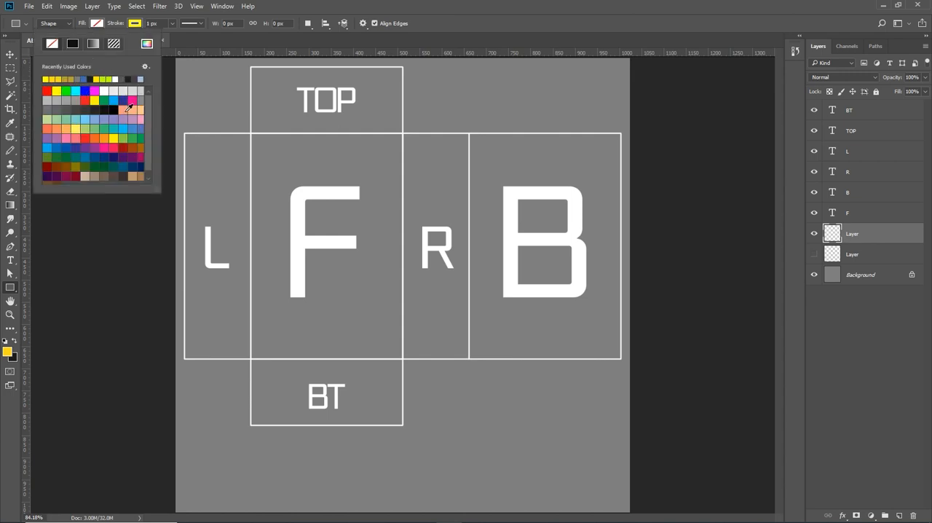
click(136, 98)
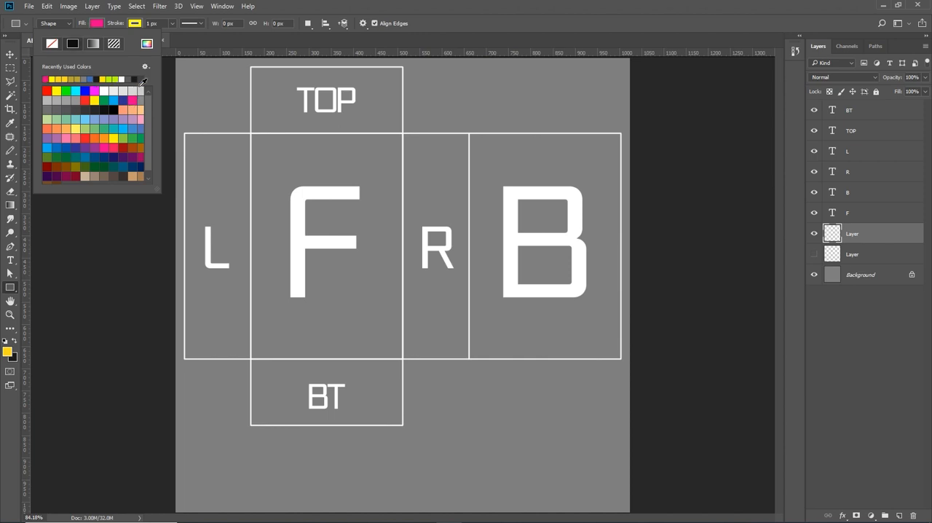
click(121, 25)
click(135, 24)
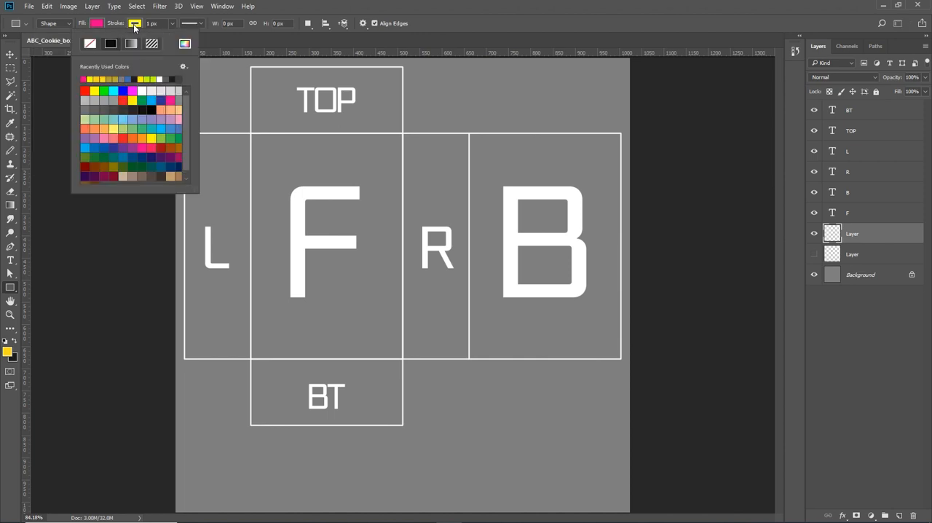
click(90, 43)
click(416, 41)
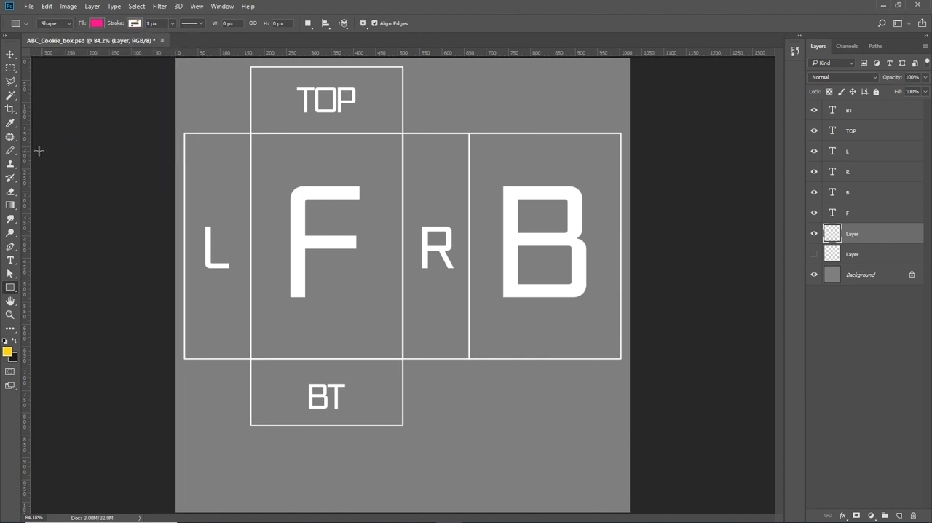
- Draw a pink rectangle about 1014 by 347 px across the lower part of the L, F, R and B panels
drag(178, 208, 627, 360)
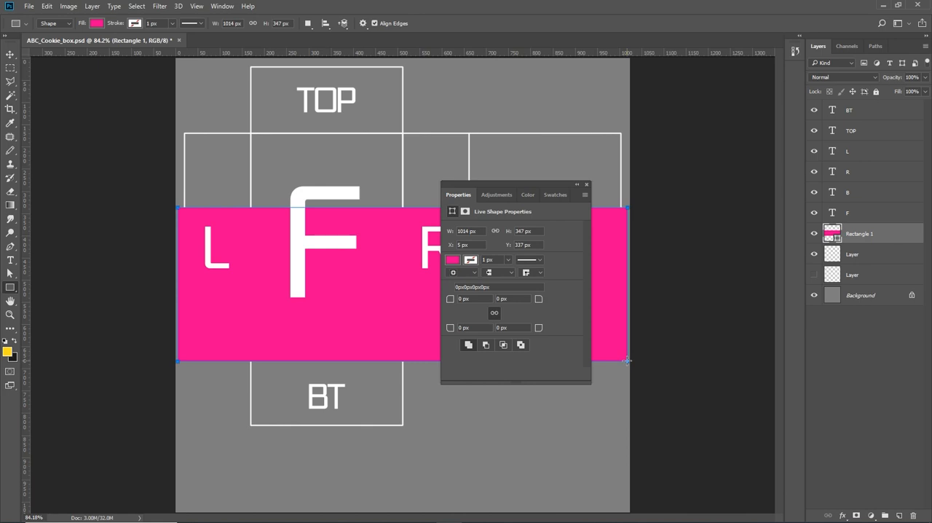
click(813, 254)
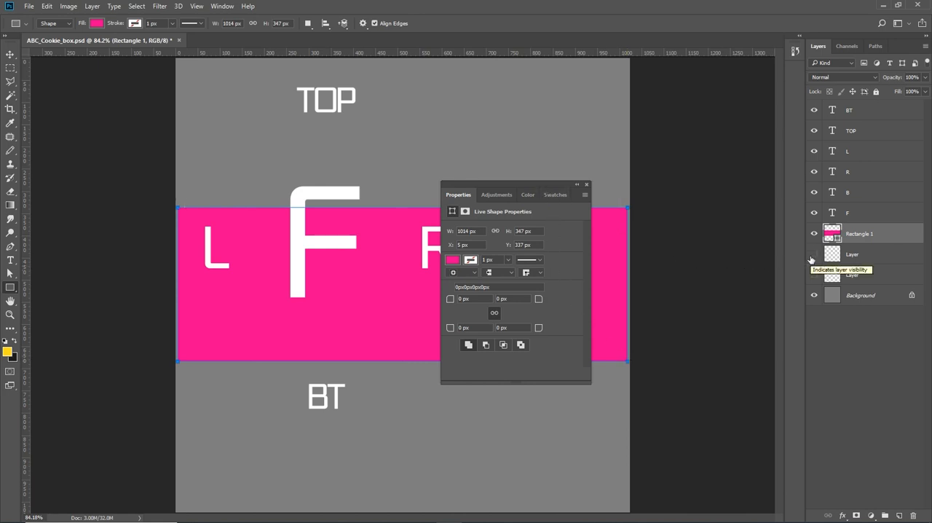
click(814, 254)
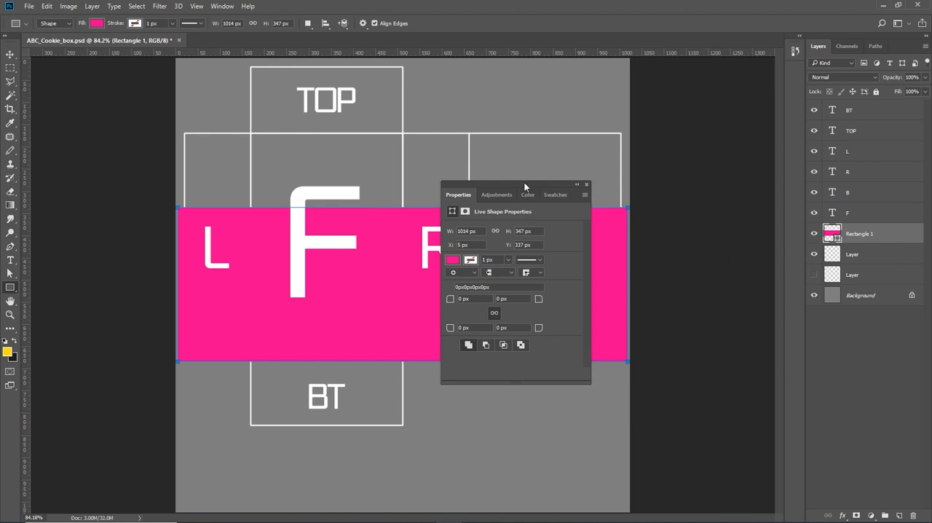
drag(525, 184, 683, 395)
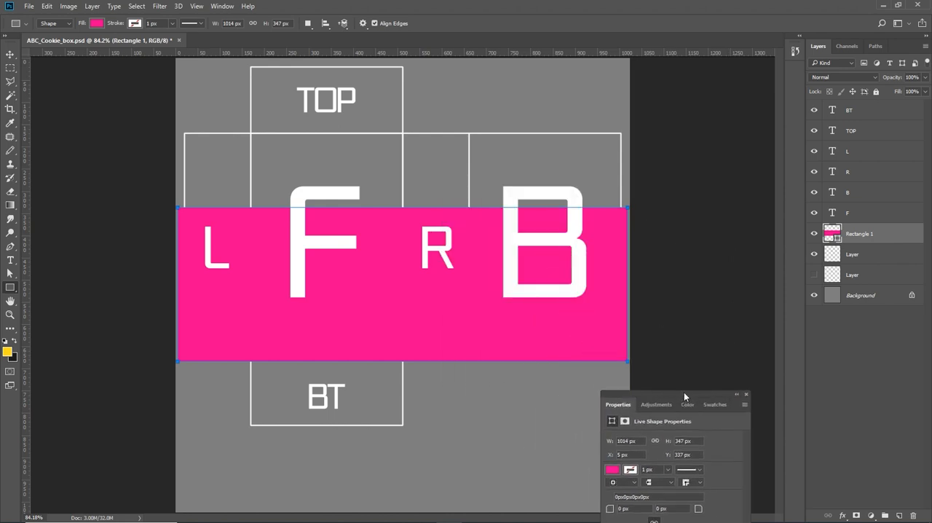
- Stretch the pink rectangle up to the upper edge of the side panels, making it about 516 px high
click(10, 54)
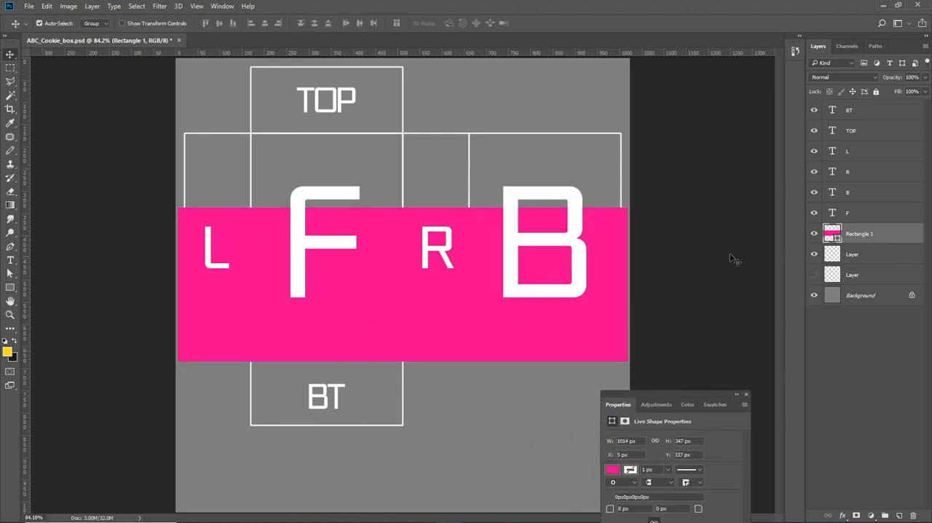
key(ctrl+t)
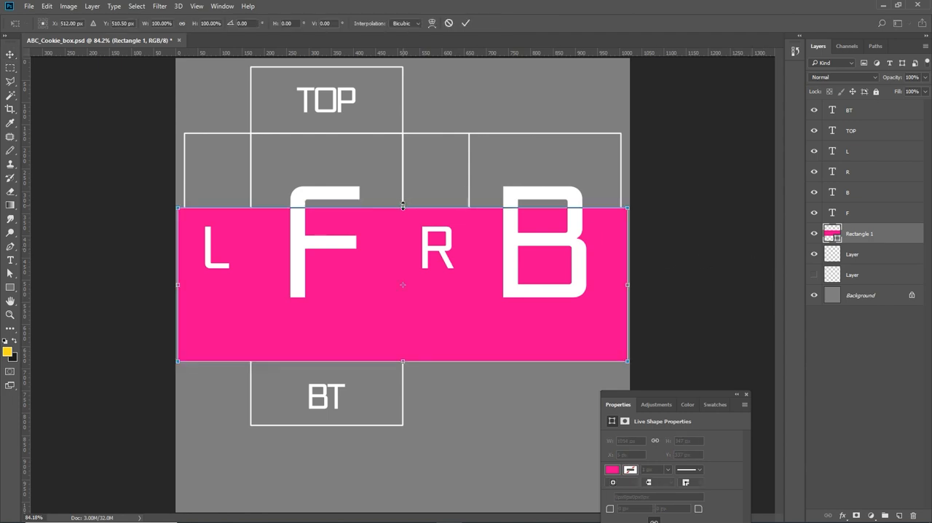
drag(403, 205, 406, 130)
key(Return)
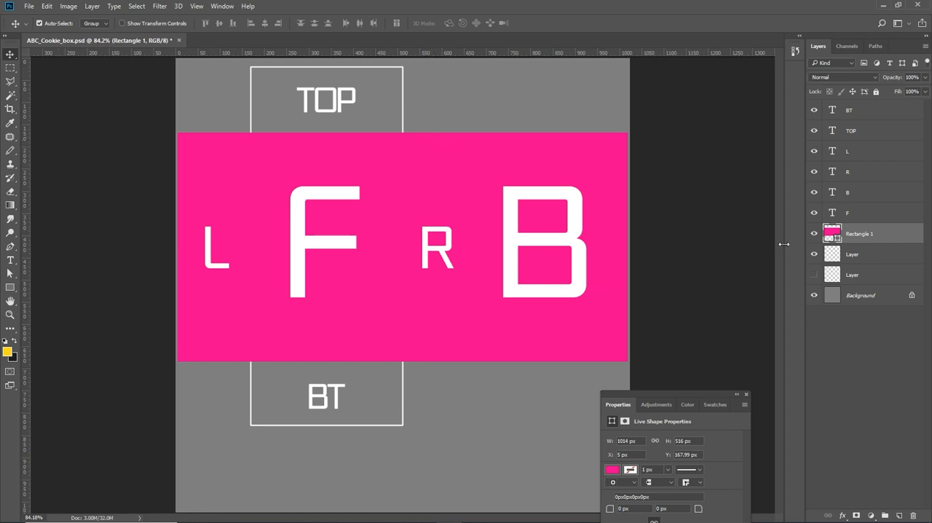
- Add an empty layer above the pink rectangle and hide the rectangle's layer
click(813, 234)
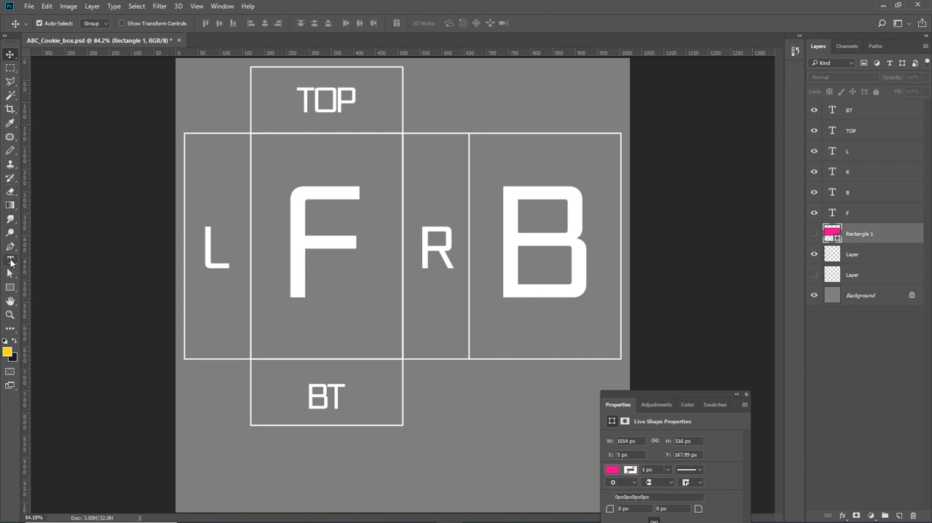
click(813, 234)
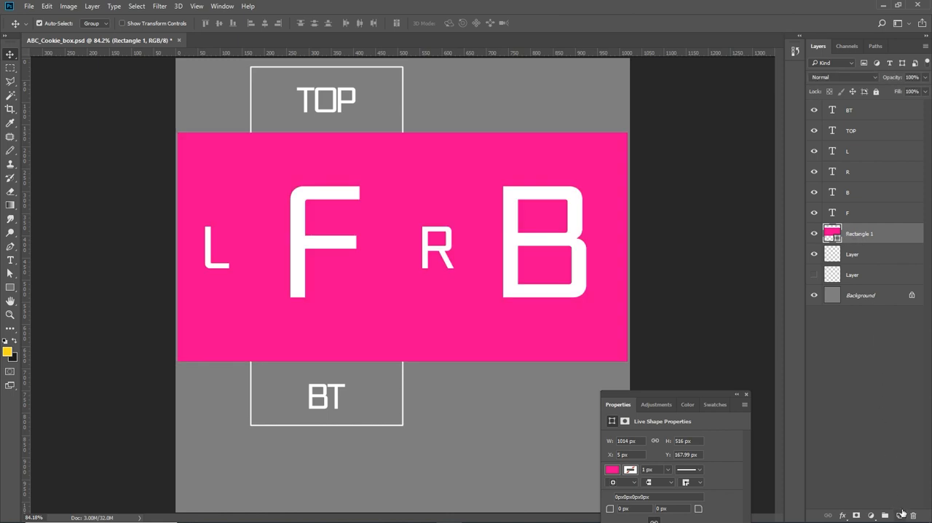
click(900, 515)
click(813, 254)
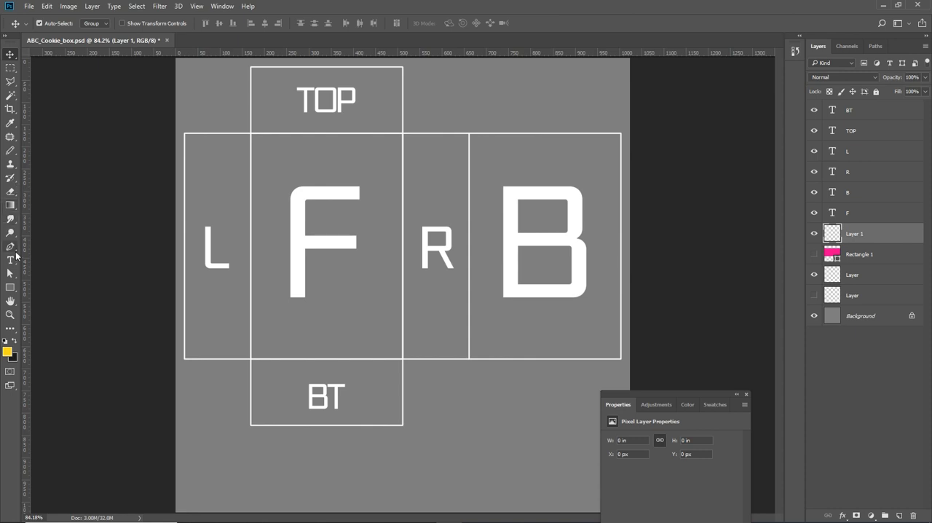
- Draw light orange rectangles over the TOP panel, about 405 by 161 px, and the BT panel, about 430 by 184 px
click(10, 286)
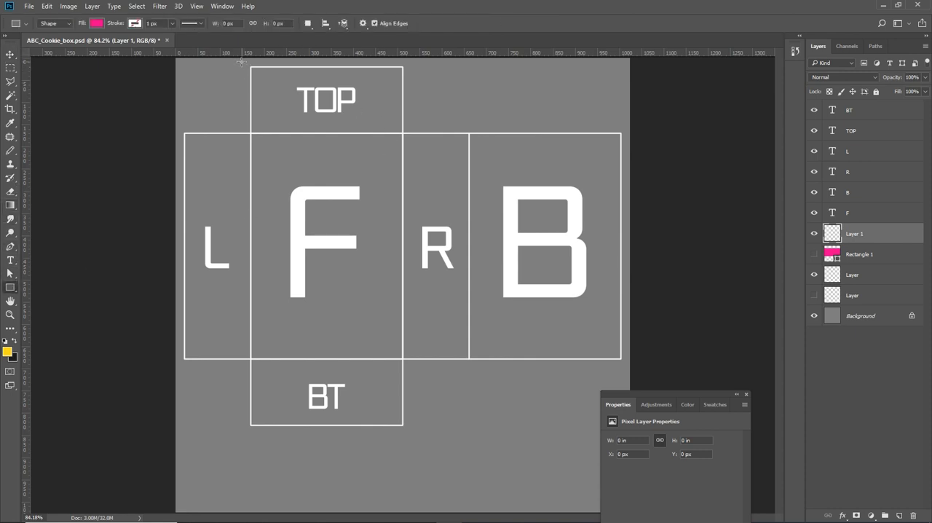
drag(241, 62, 420, 132)
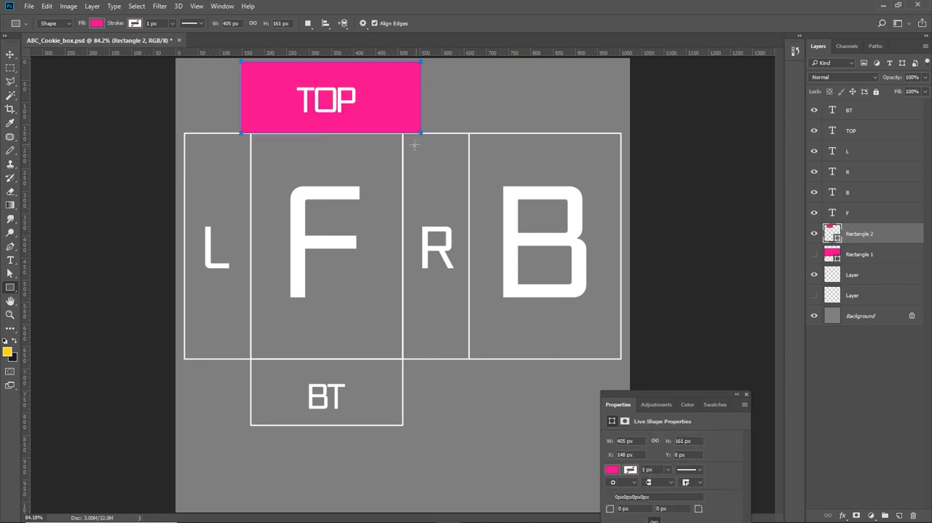
click(98, 23)
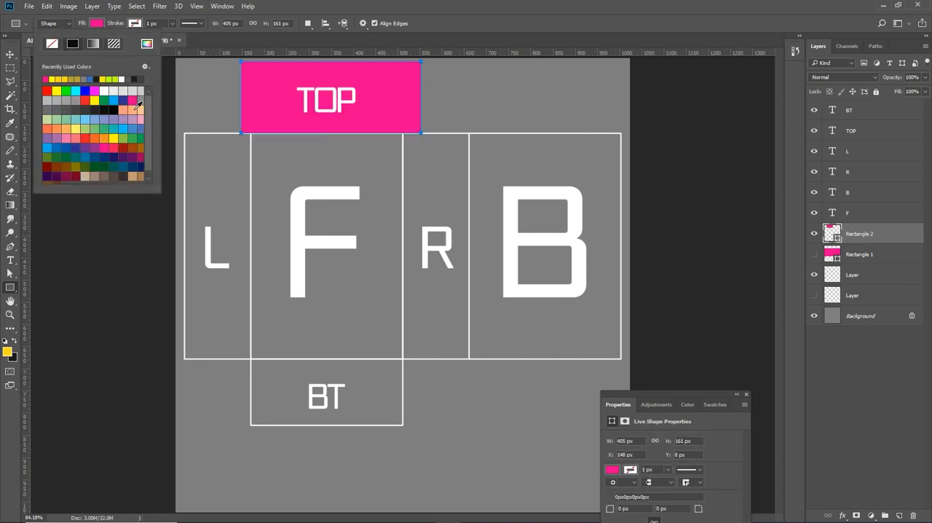
click(133, 109)
click(548, 28)
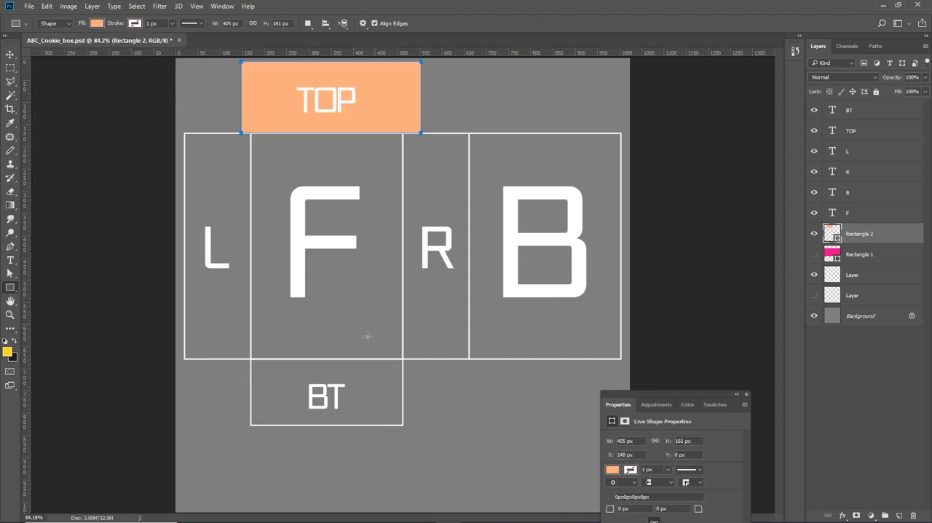
mouse_move(237, 358)
mouse_down()
mouse_move(397, 410)
mouse_move(426, 439)
mouse_up()
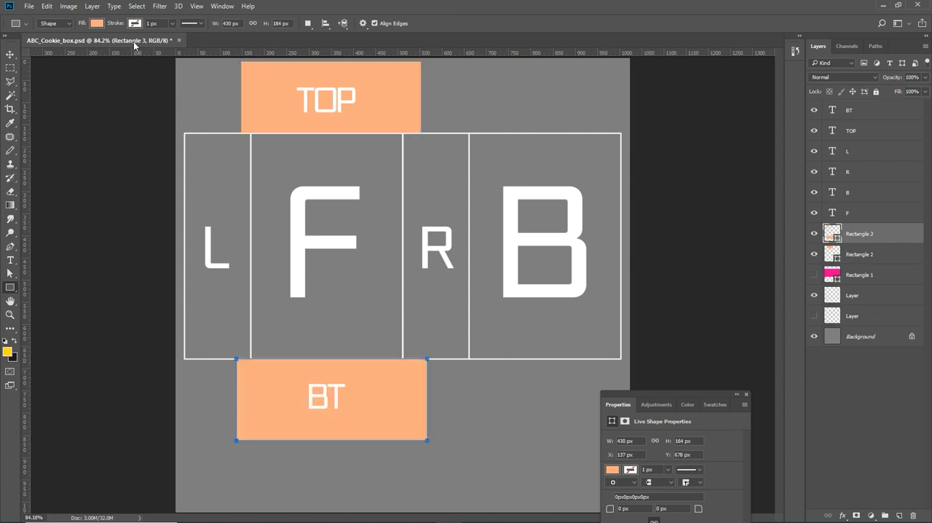
- Change the fill of the rectangle behind the BT label to green
click(99, 23)
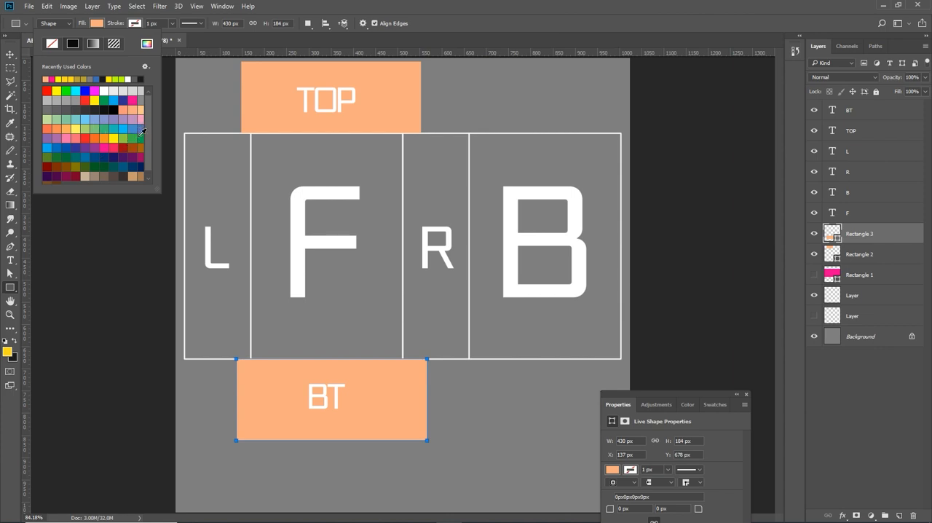
click(140, 137)
click(485, 9)
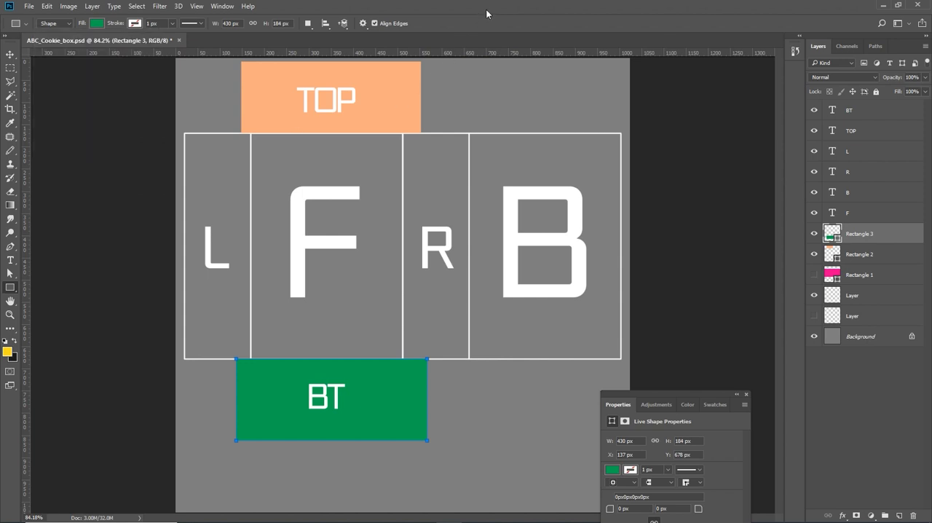
- Show the pink rectangle and stack it above the other rectangles, then place the UV outline layer above everything and lock it
click(813, 275)
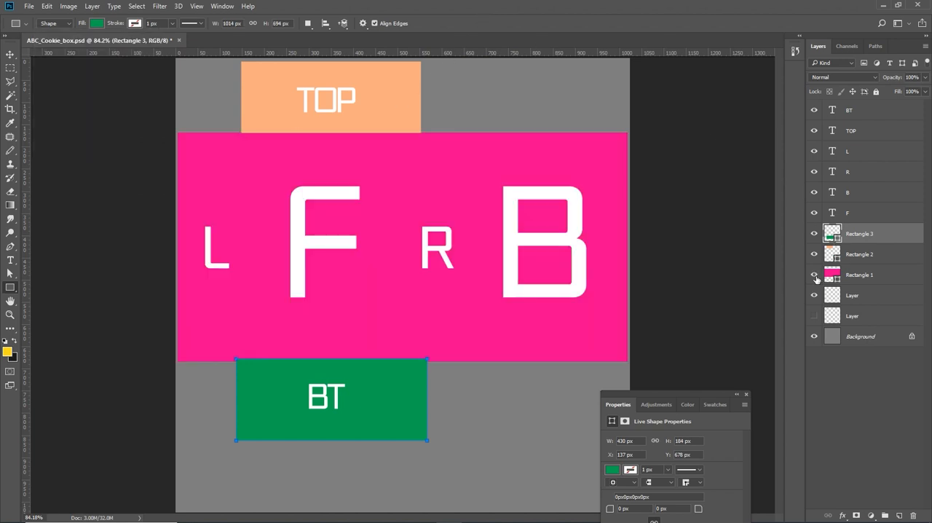
drag(864, 277, 864, 233)
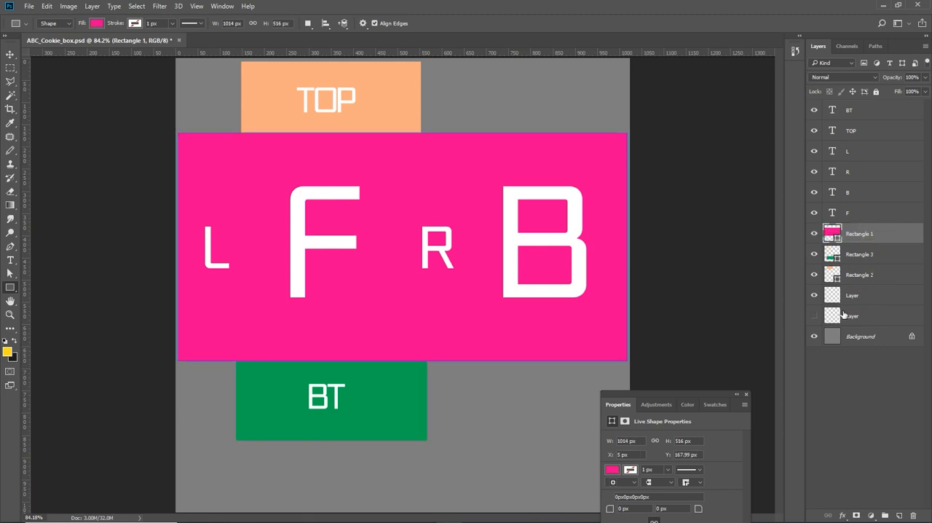
click(866, 300)
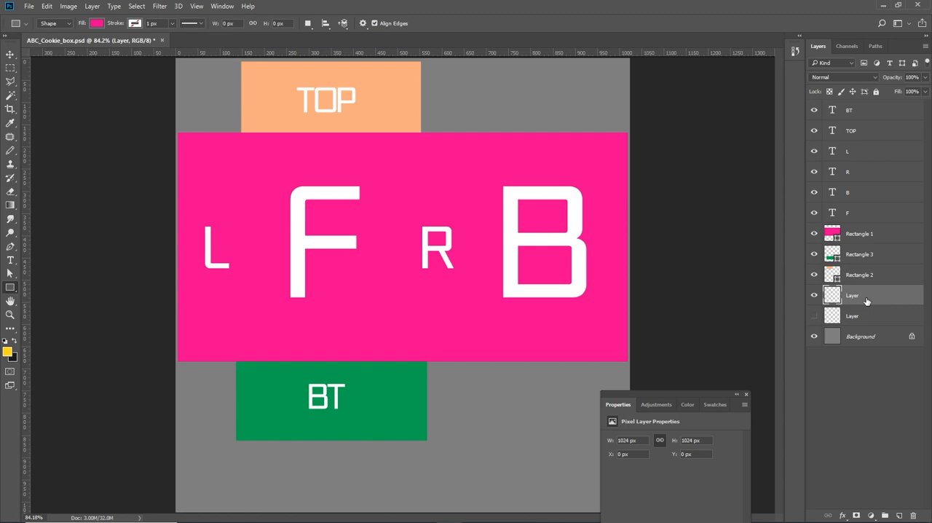
key(ctrl+shift+bracketright)
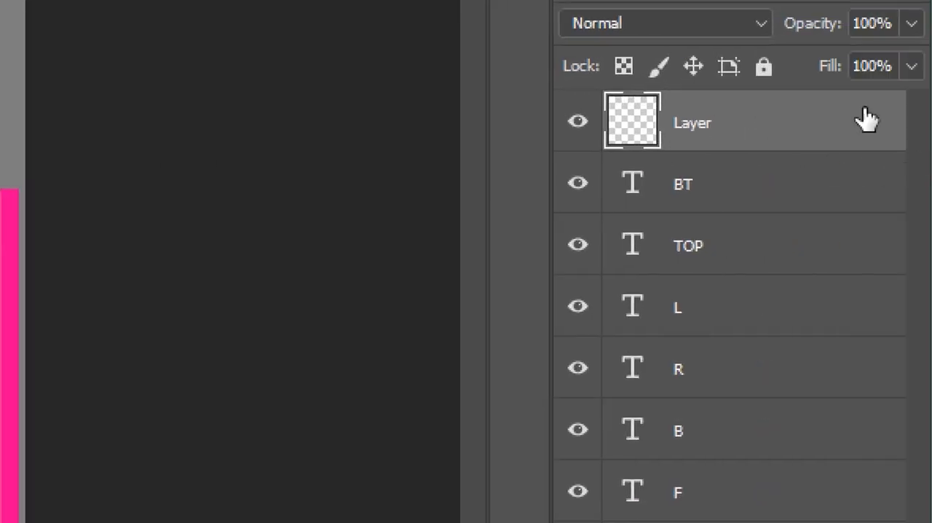
click(763, 67)
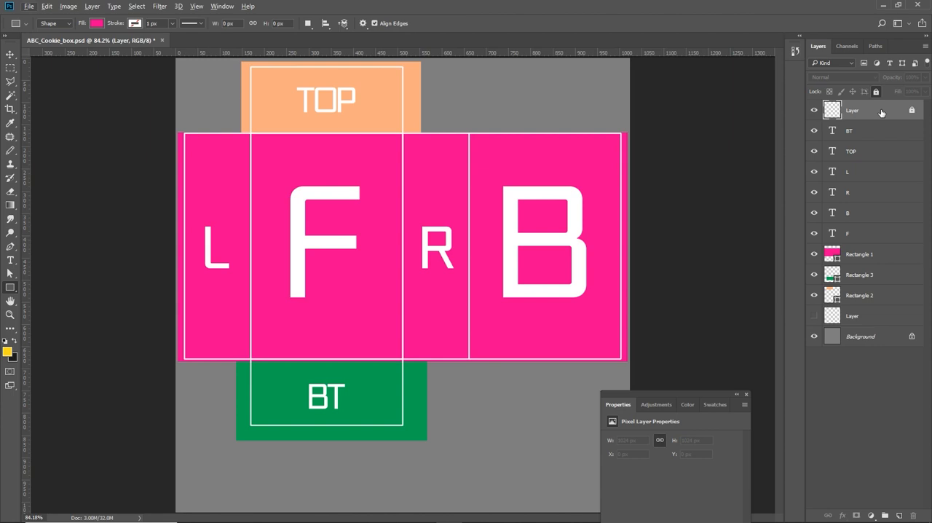
- Group the six panel label text layers from BT to F and save the document
click(867, 136)
shift+click(858, 232)
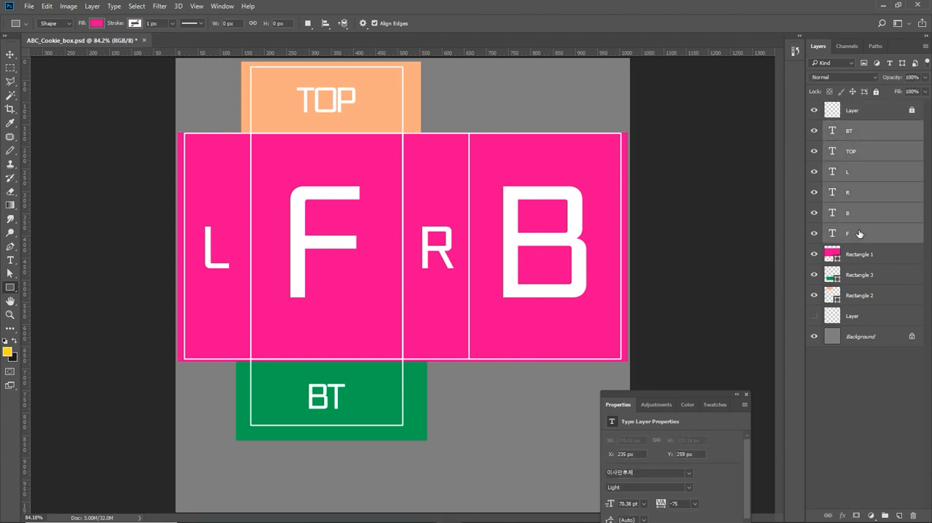
key(ctrl+g)
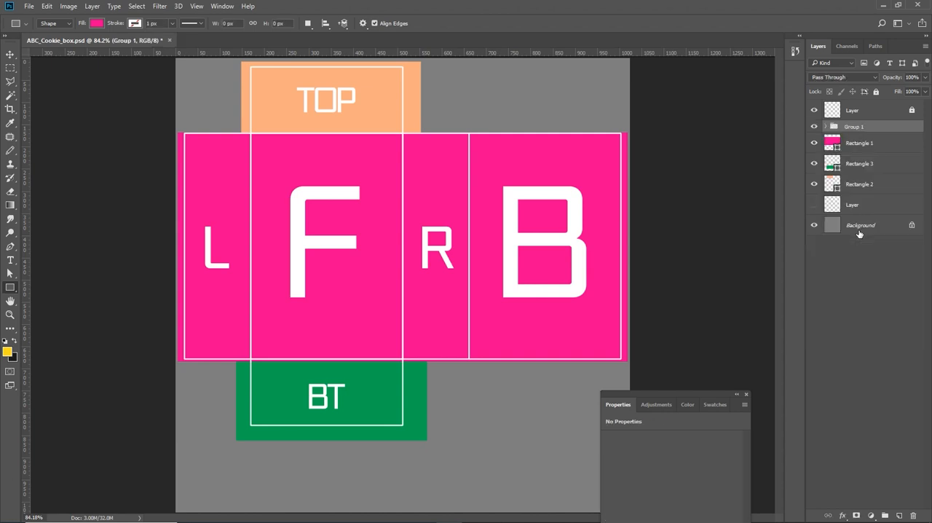
key(ctrl+s)
- Add an empty layer above the label group and sketch yellow freehand Pencil strokes around L and R, below F, and above B
click(897, 516)
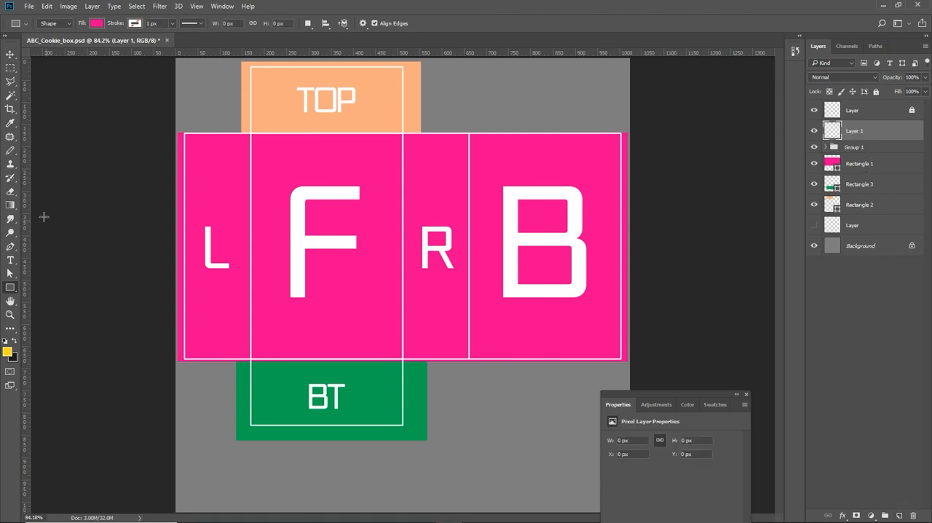
click(11, 179)
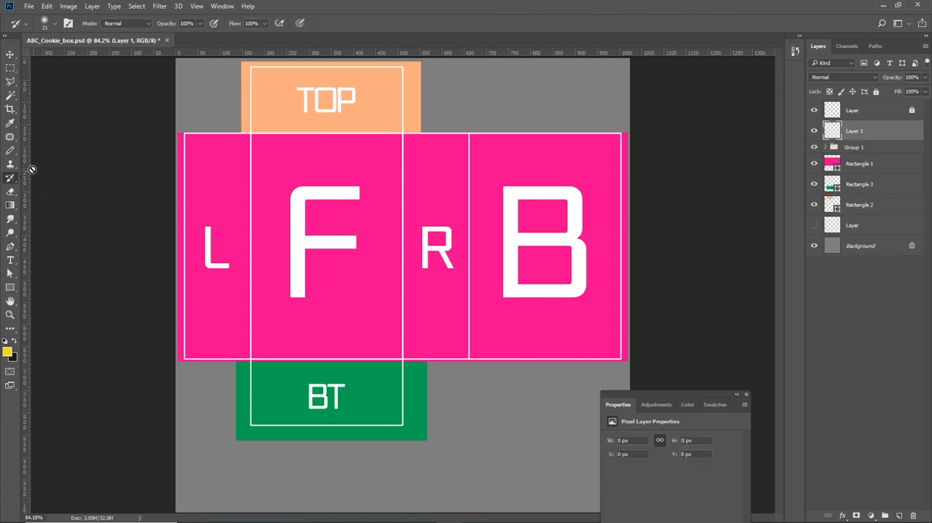
click(10, 150)
mouse_move(476, 109)
mouse_down()
mouse_move(473, 99)
mouse_move(546, 112)
mouse_up()
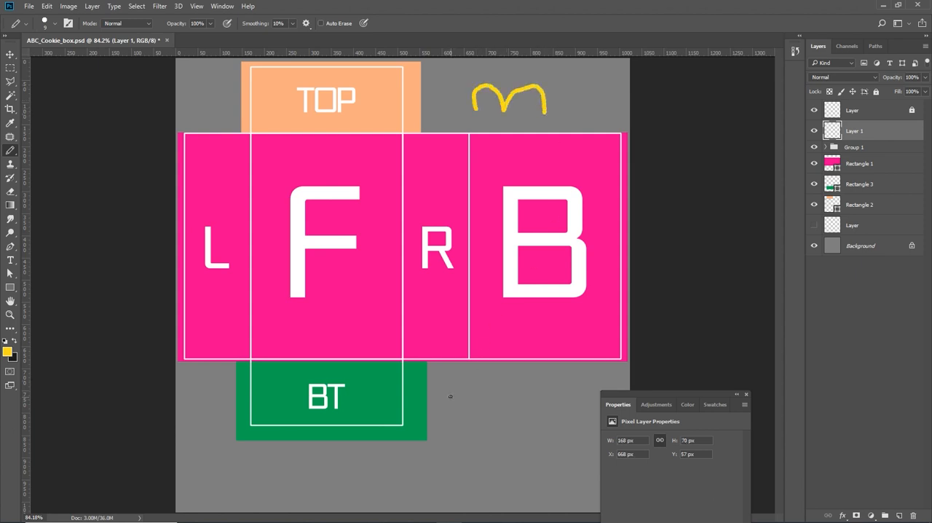
mouse_move(464, 394)
mouse_down()
mouse_move(436, 336)
mouse_move(446, 272)
mouse_up()
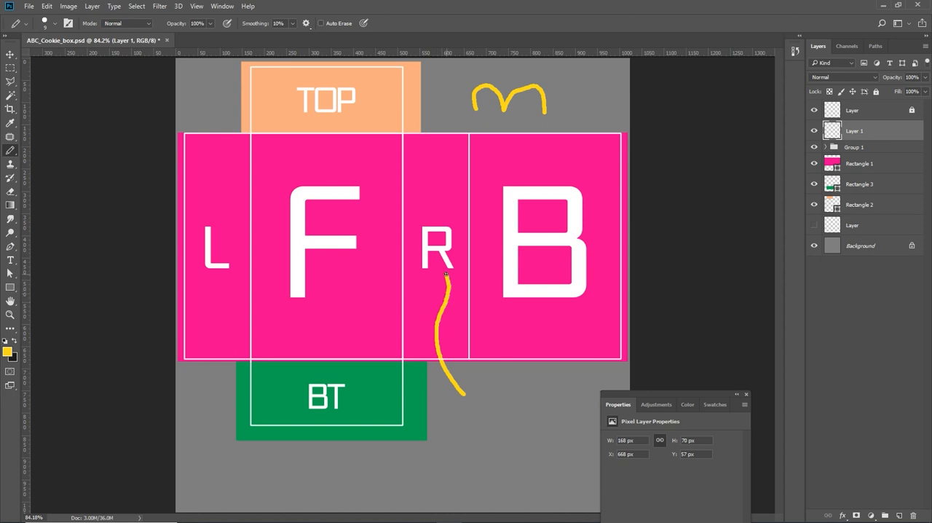
mouse_move(440, 219)
mouse_down()
mouse_move(429, 195)
mouse_move(430, 142)
mouse_move(448, 110)
mouse_up()
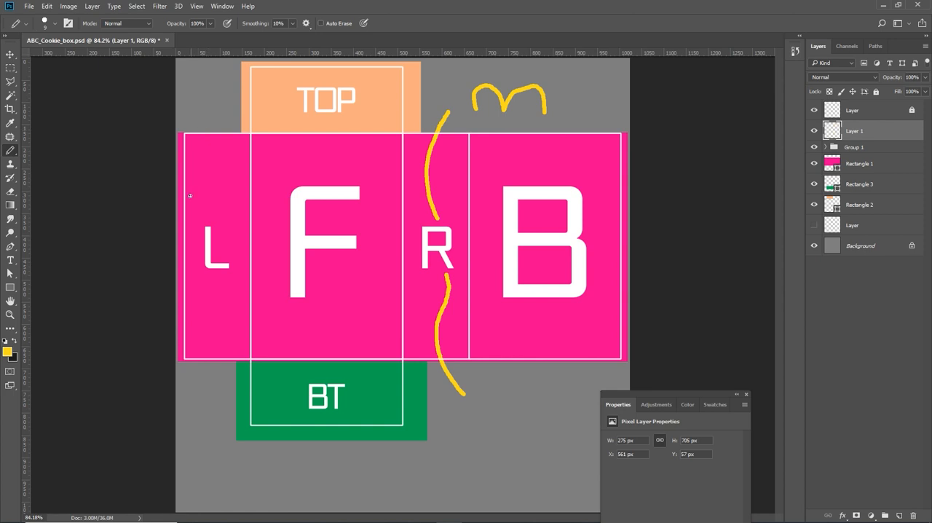
mouse_move(219, 237)
mouse_down()
mouse_move(227, 212)
mouse_move(212, 191)
mouse_move(227, 163)
mouse_move(220, 114)
mouse_up()
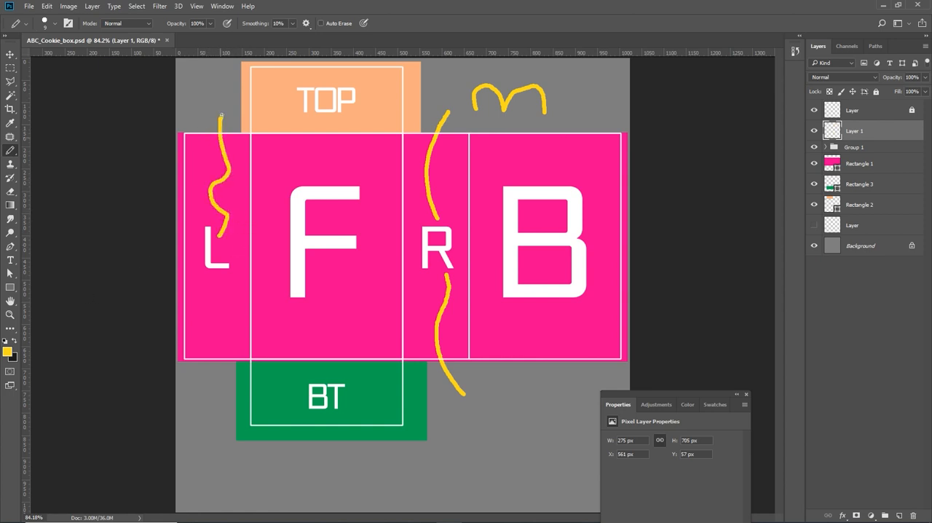
drag(211, 282, 193, 389)
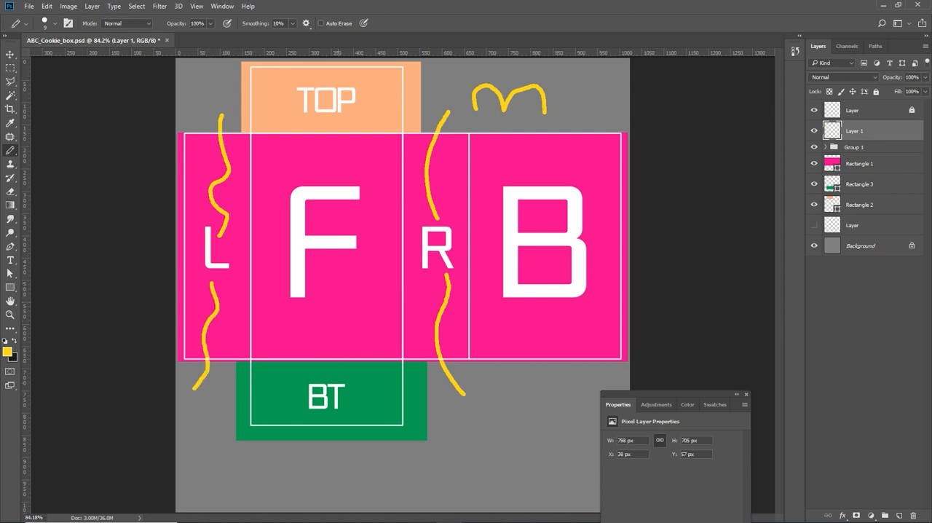
mouse_move(295, 333)
mouse_down()
mouse_move(360, 284)
mouse_move(340, 292)
mouse_move(356, 332)
mouse_move(370, 333)
mouse_move(311, 314)
mouse_move(324, 297)
mouse_move(330, 335)
mouse_up()
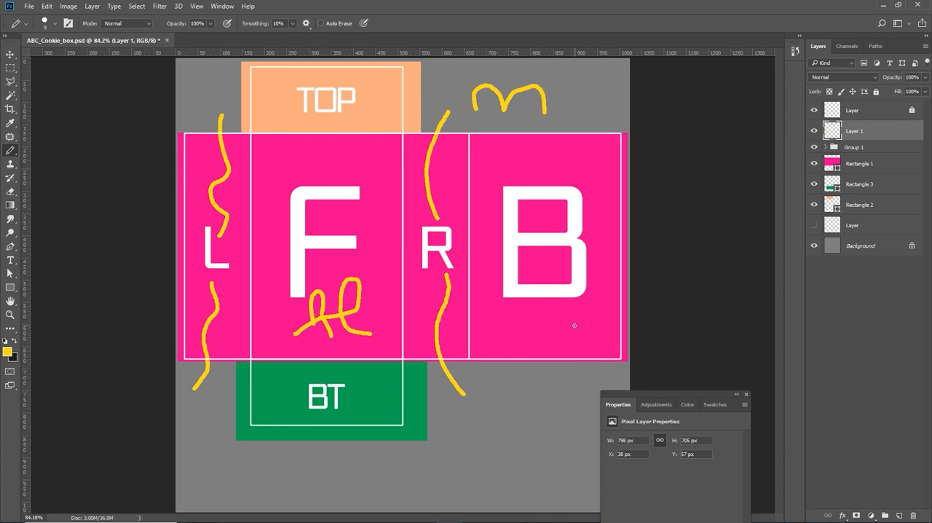
- Deselect all layers, hide the locked UV outline layer, and save the document
key(ctrl+s)
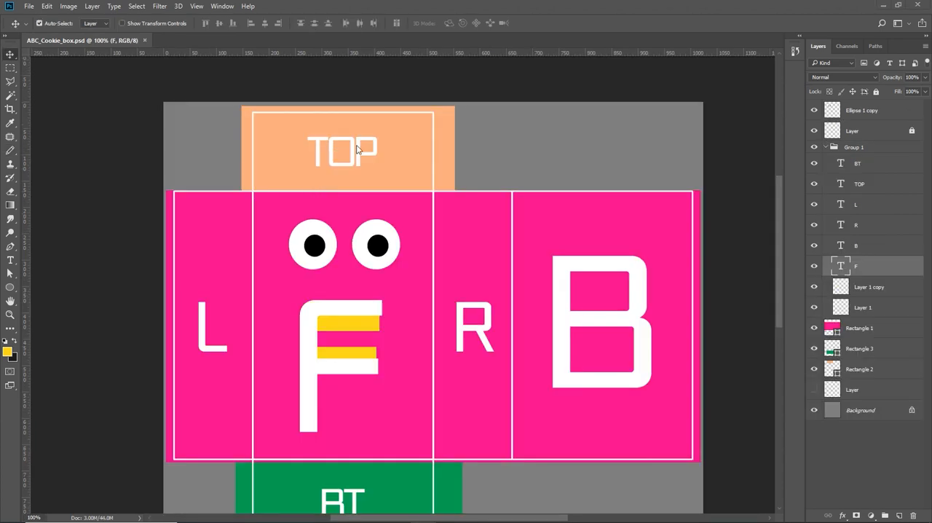
click(503, 105)
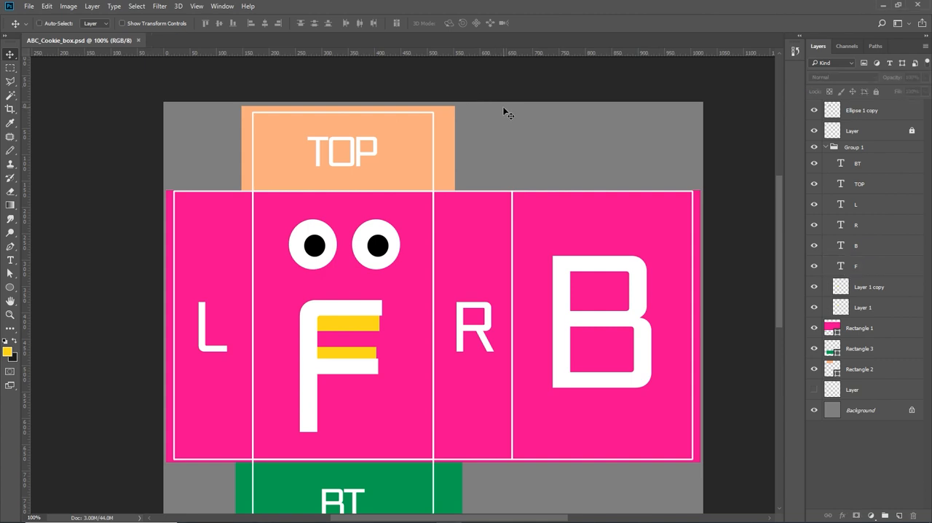
key(ctrl)
key(ctrl)
key(ctrl+0)
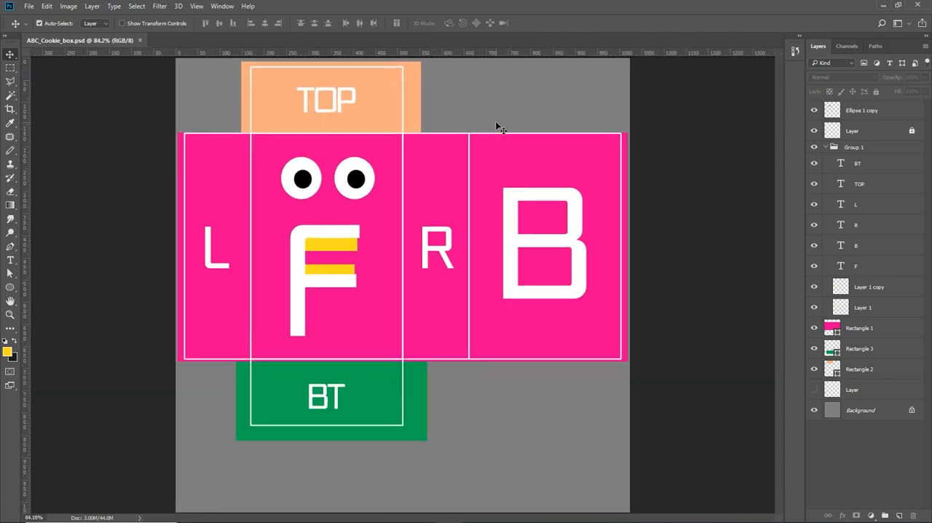
key(ctrl)
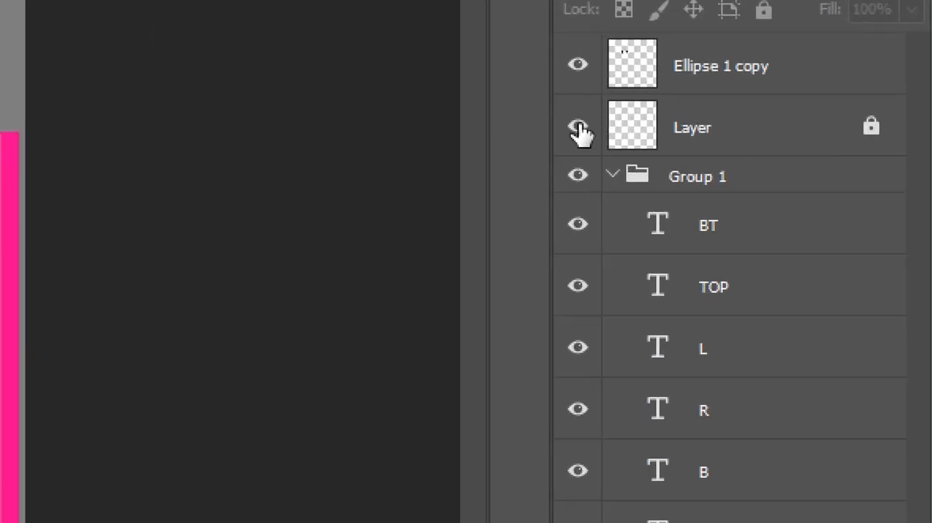
click(578, 129)
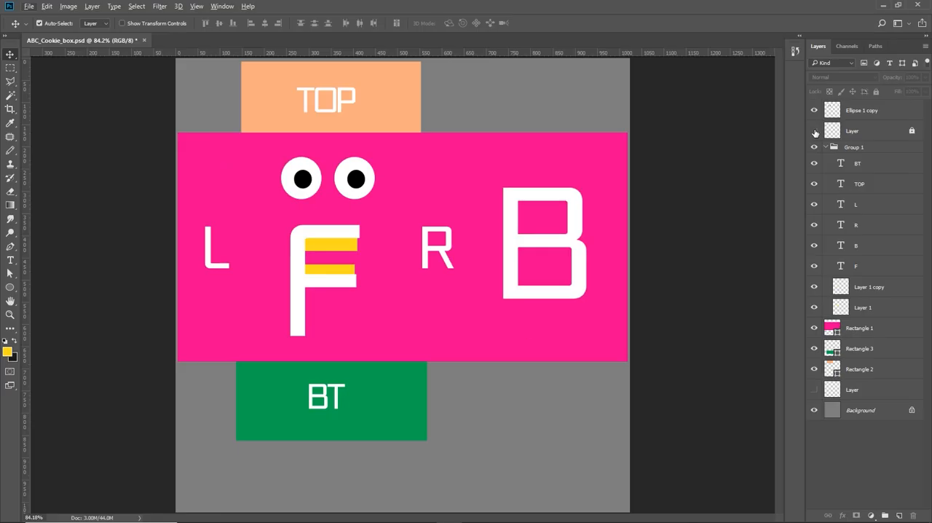
key(ctrl)
click(814, 132)
- Switch to CINEMA 4D and create a new material
click(422, 522)
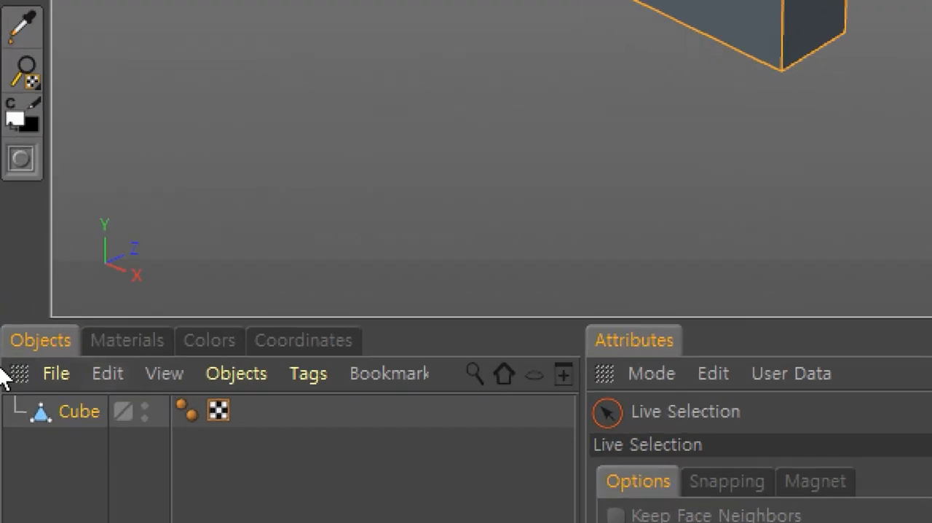
click(130, 348)
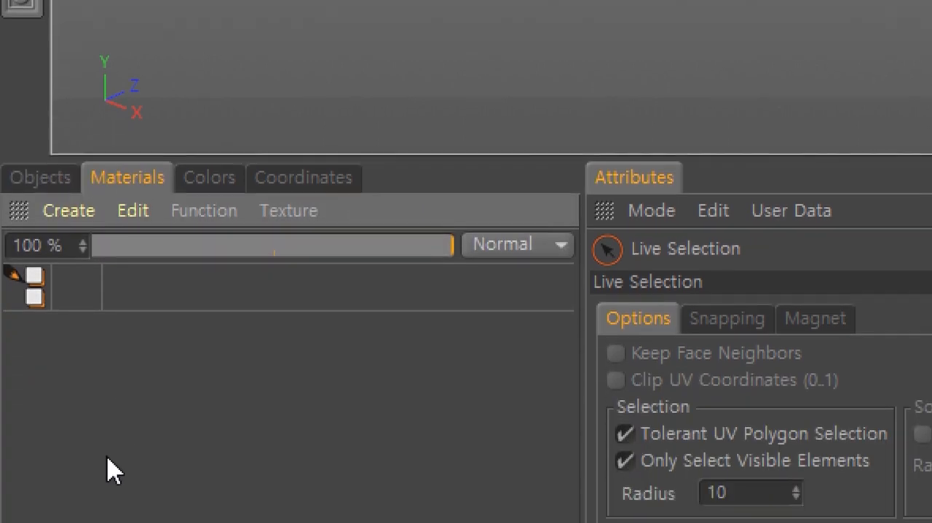
double_click(96, 376)
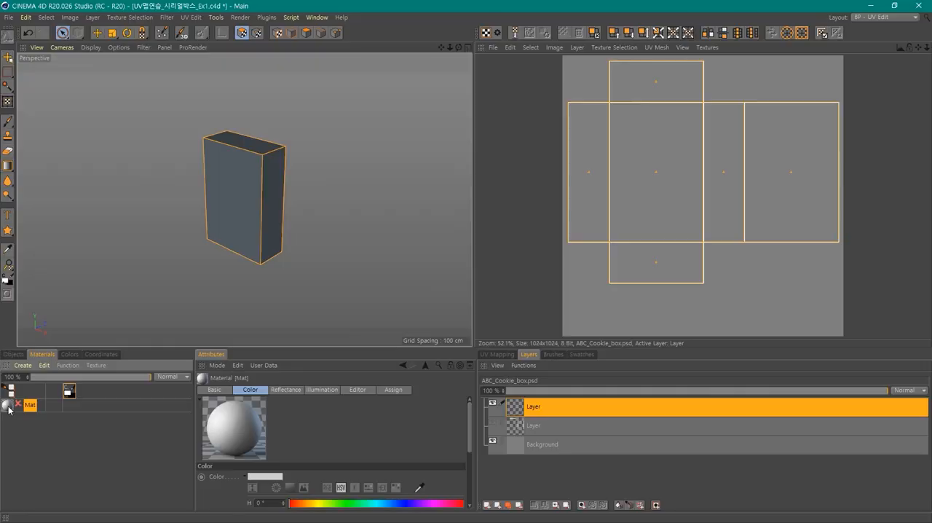
- Load ABC_Cookie_box.psd from the Downloads folder as the new material's Color texture and close the material's editor
double_click(9, 409)
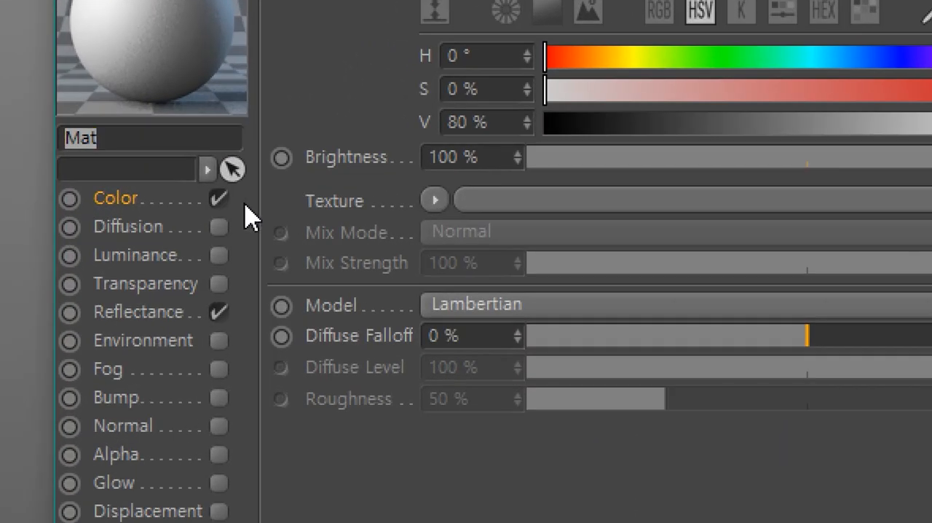
click(438, 203)
click(520, 265)
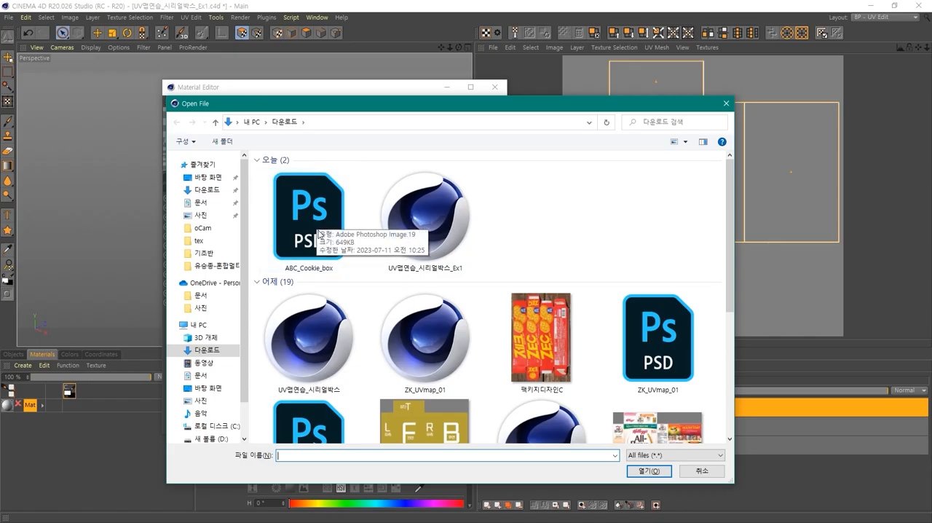
click(318, 218)
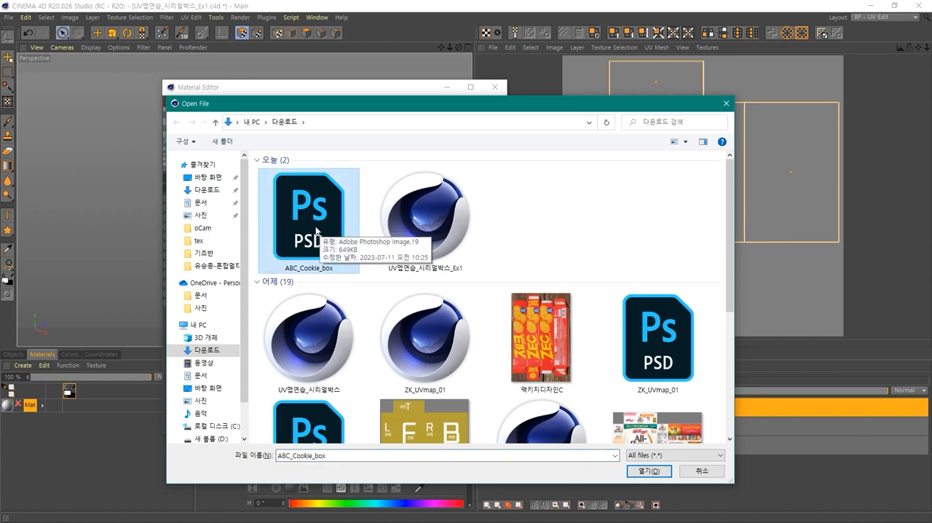
double_click(316, 227)
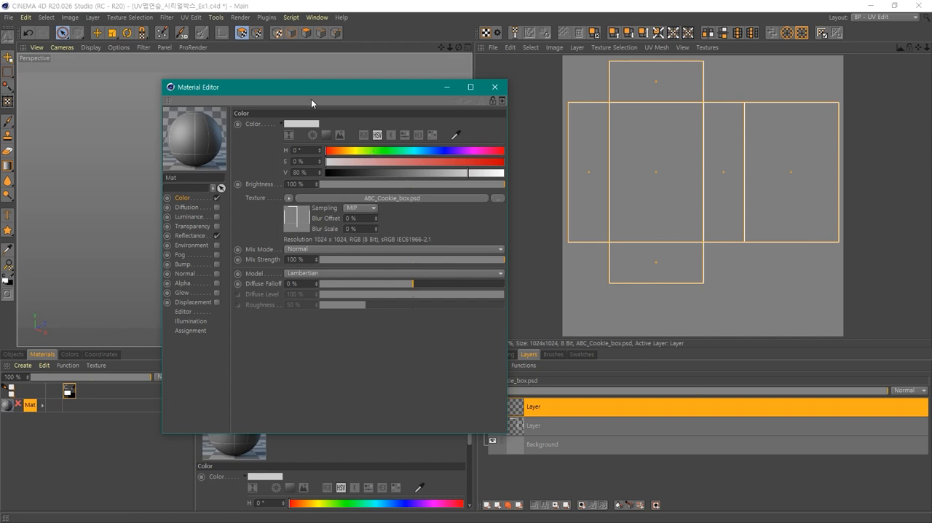
drag(311, 91, 495, 130)
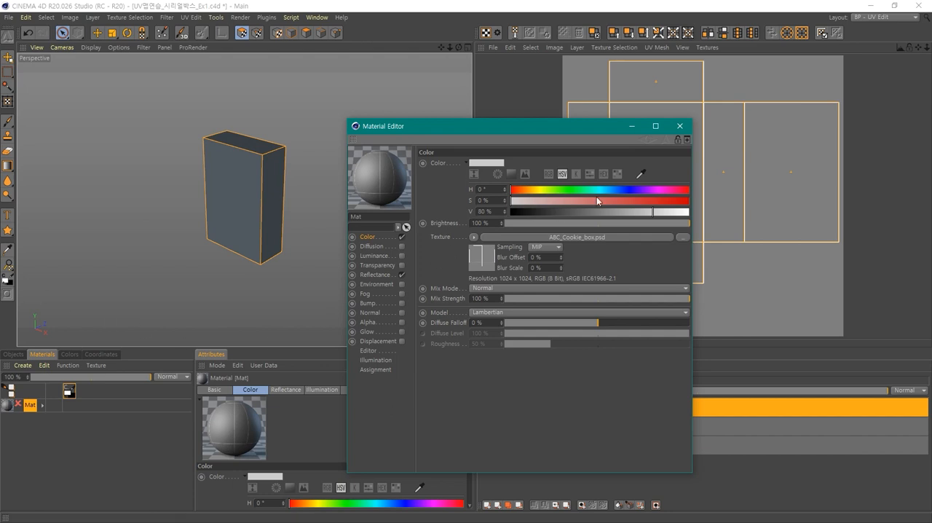
click(678, 128)
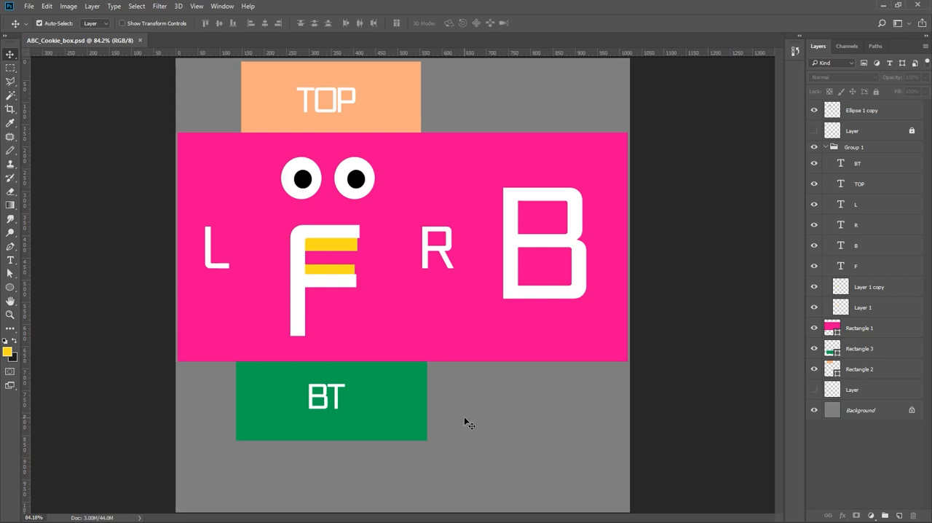
- Export the Photoshop document for web as a maximum-quality JPEG (quality 100) named ABC_Cookie_box in the Downloads folder
key(ctrl)
key(ctrl+alt+shift+s)
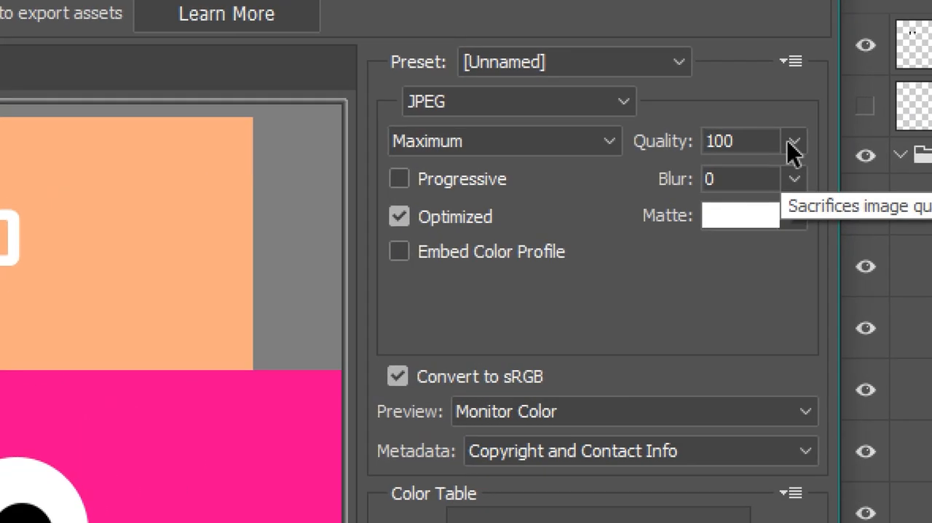
click(793, 143)
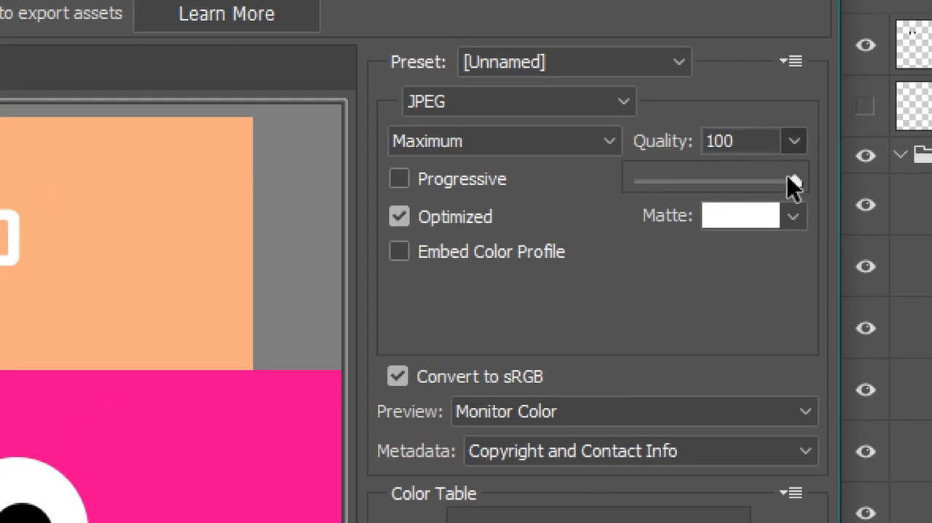
click(588, 62)
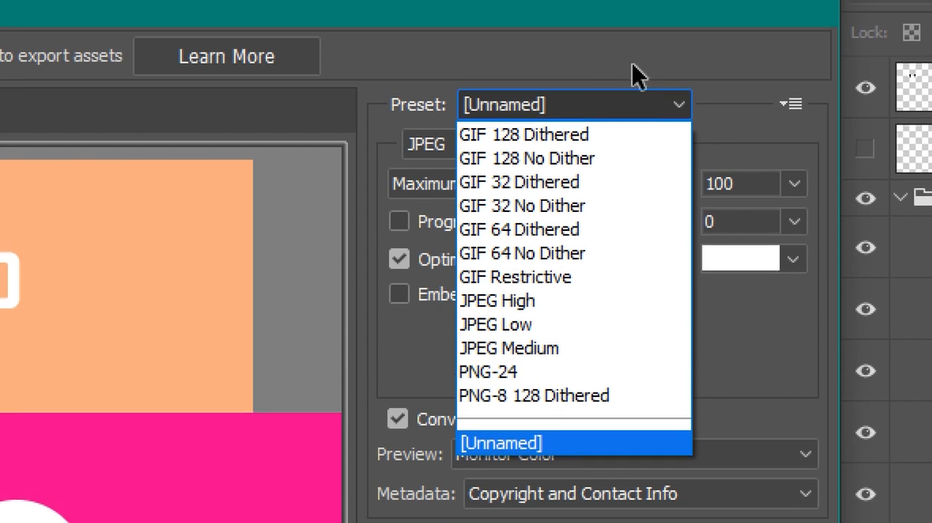
click(632, 32)
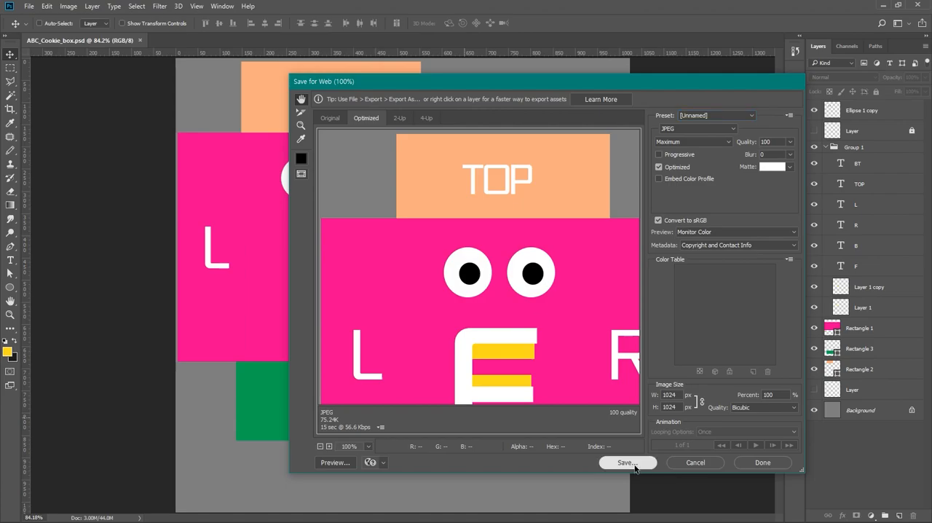
click(633, 463)
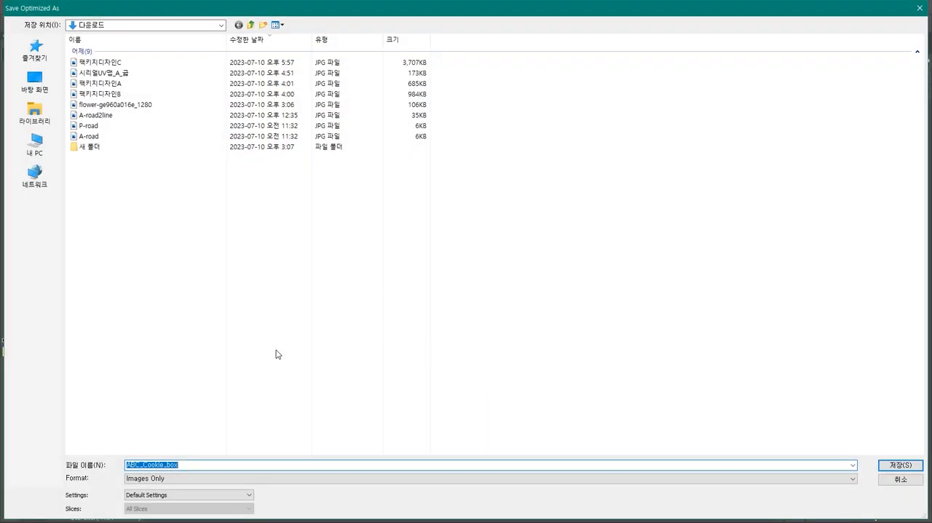
click(893, 465)
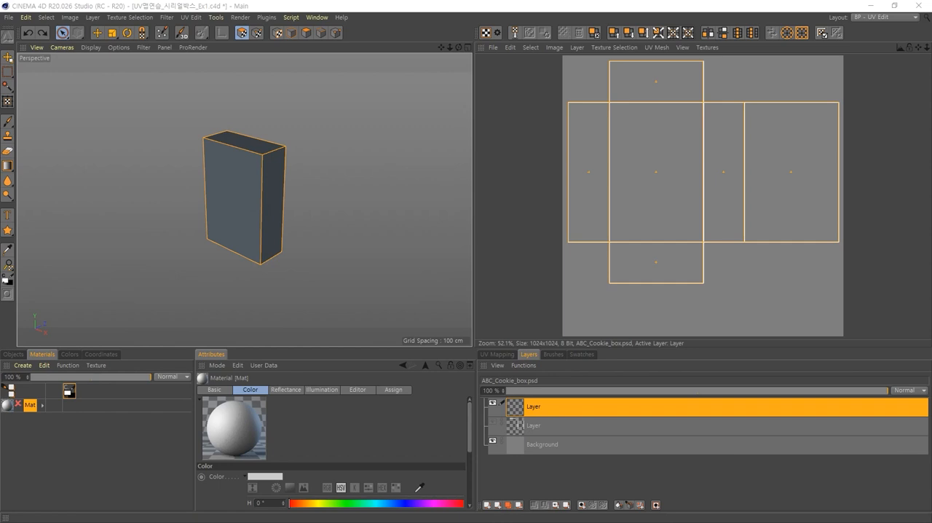
- In CINEMA 4D, load ABC_Cookie_box.jpg from the Downloads folder as the Color texture of the material Mat
double_click(10, 405)
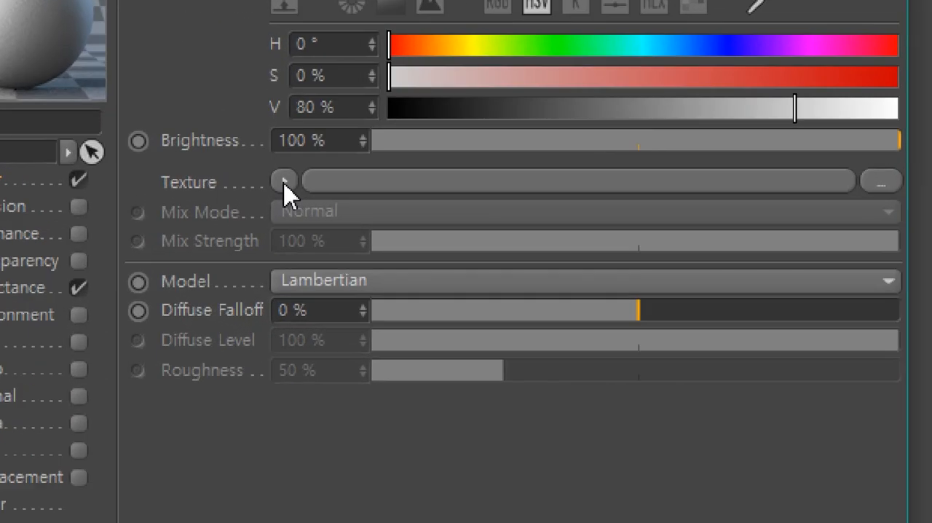
click(284, 182)
click(296, 201)
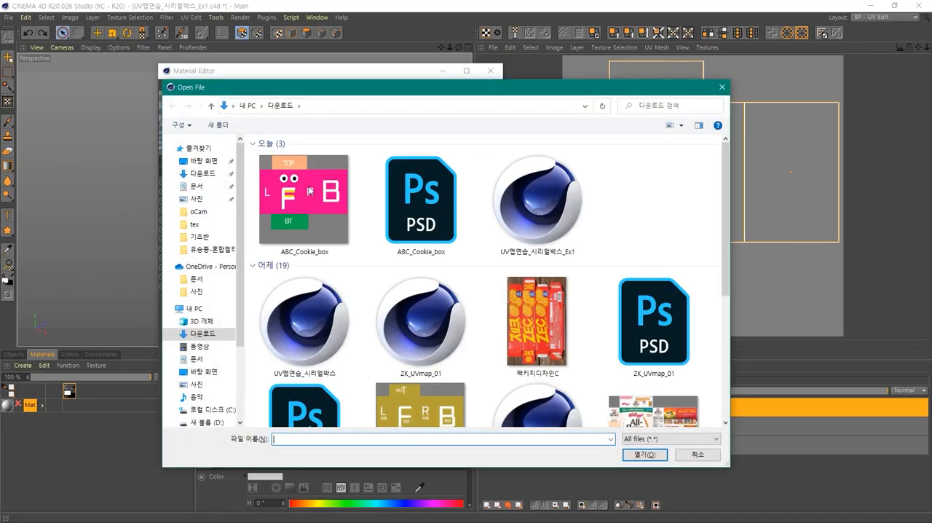
double_click(309, 192)
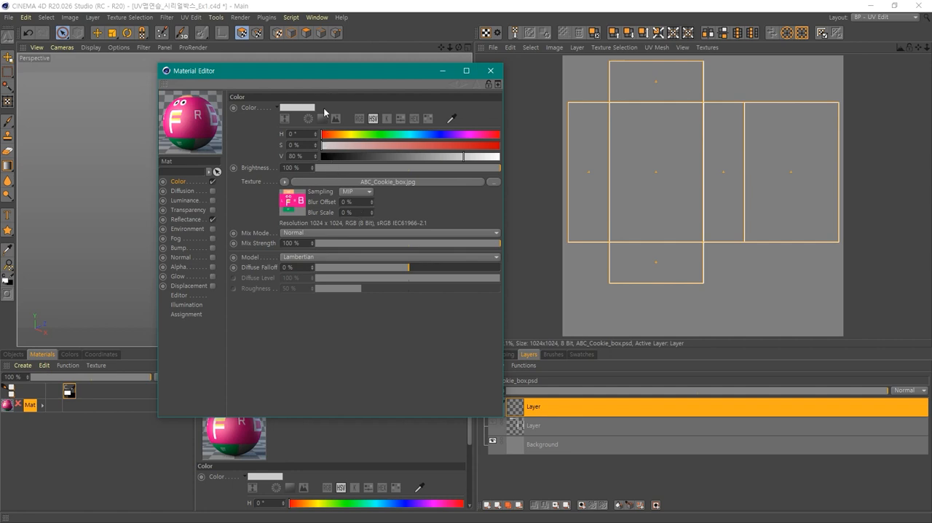
- Move the material's editor clear of the perspective view and apply the material Mat to the box
drag(319, 84, 578, 137)
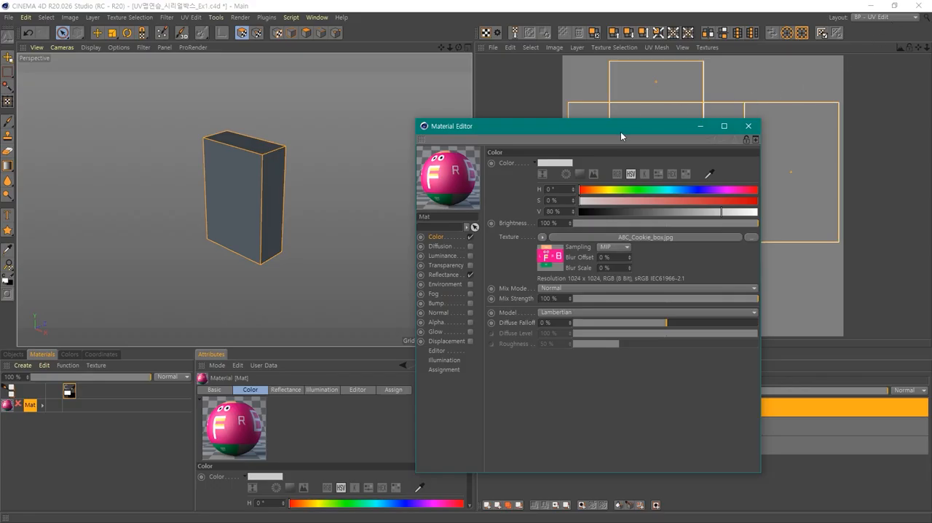
drag(620, 131, 607, 125)
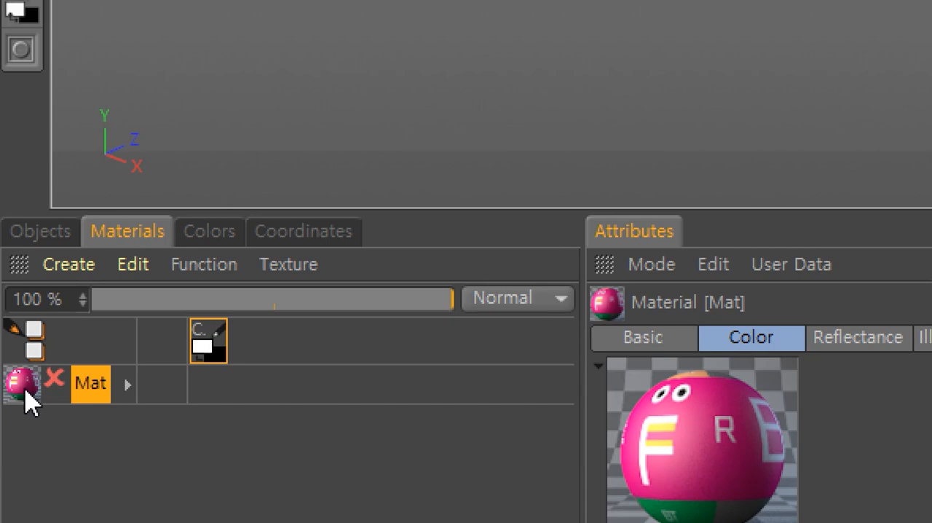
click(8, 406)
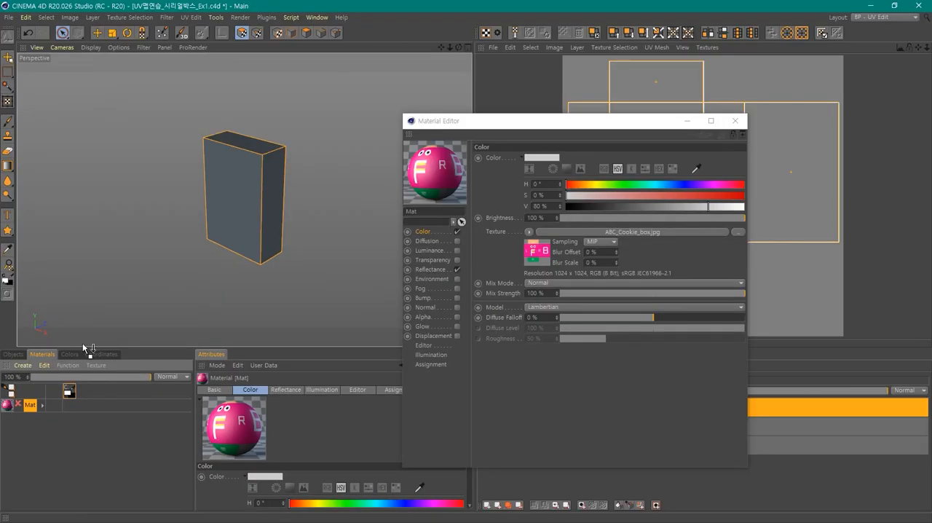
drag(82, 343, 236, 228)
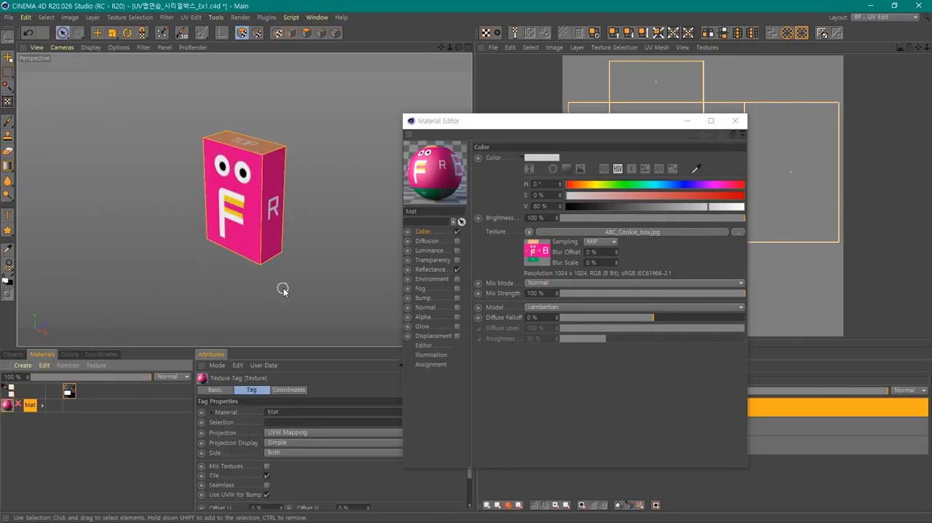
- Examine the texture placement on the box's sides and top, and the sharpness of the eyes and the letter F up close
alt+drag(289, 291, 351, 279)
scroll(350, 275, up, 4)
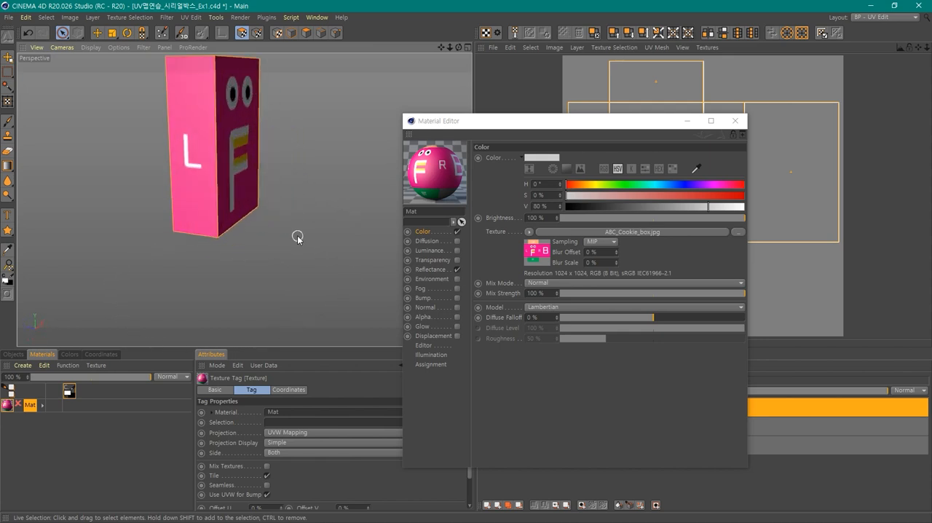
alt+middle_drag(297, 235, 306, 288)
alt+drag(307, 291, 267, 199)
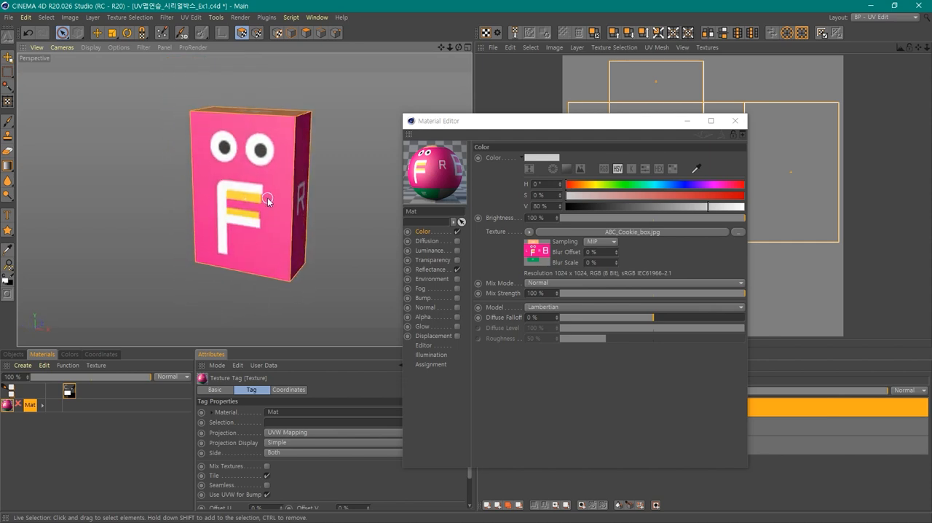
scroll(267, 199, up, 5)
scroll(269, 198, up, 4)
alt+middle_drag(278, 183, 371, 330)
scroll(289, 306, up, 6)
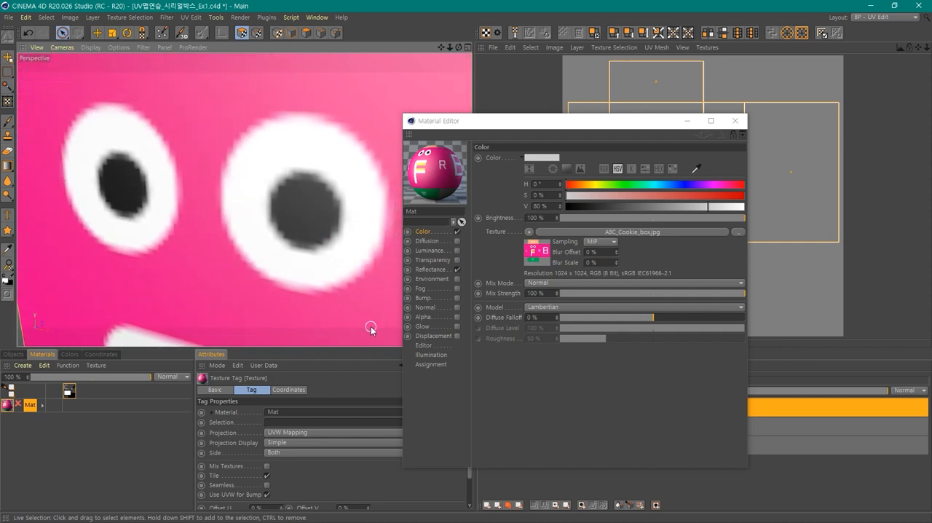
scroll(365, 301, up, 3)
scroll(365, 299, down, 9)
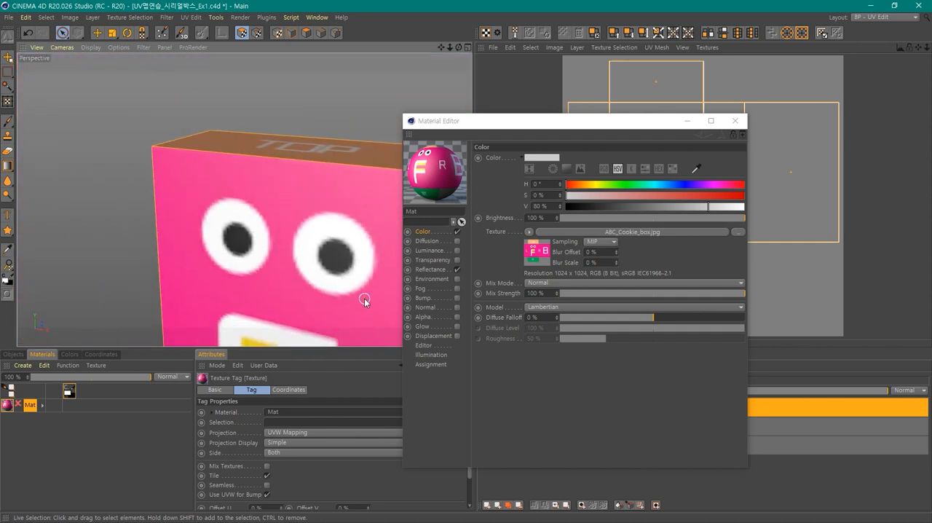
alt+middle_drag(360, 302, 296, 202)
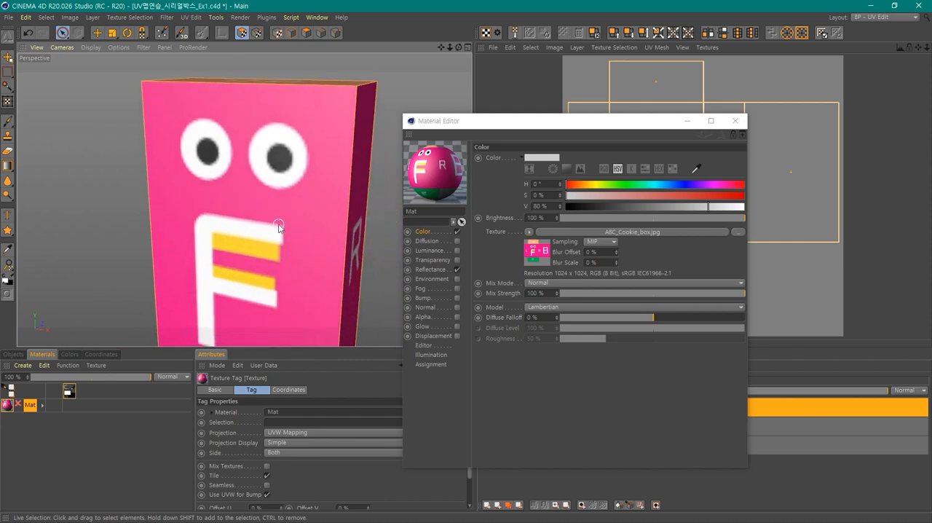
alt+drag(277, 253, 376, 287)
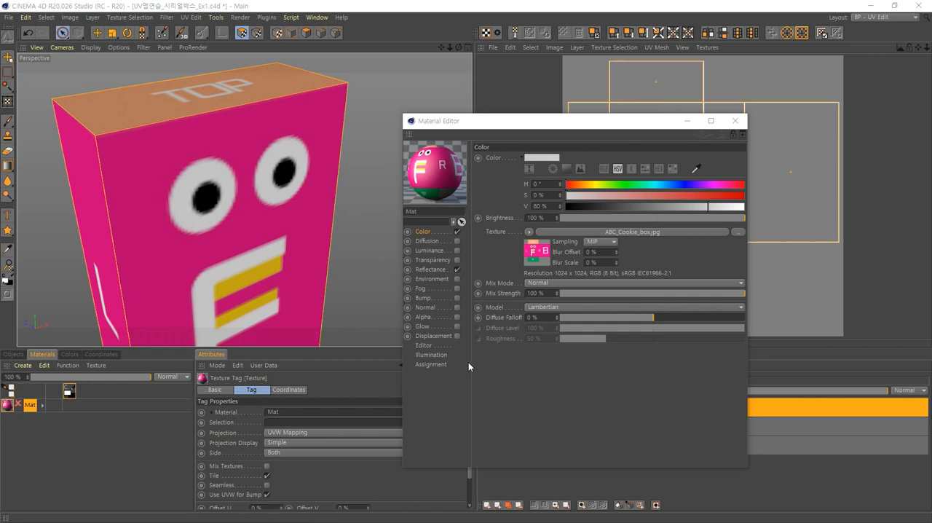
- Set the material's Texture Preview Size to 1024x1024 (4 MB) in its Editor settings
drag(471, 121, 453, 95)
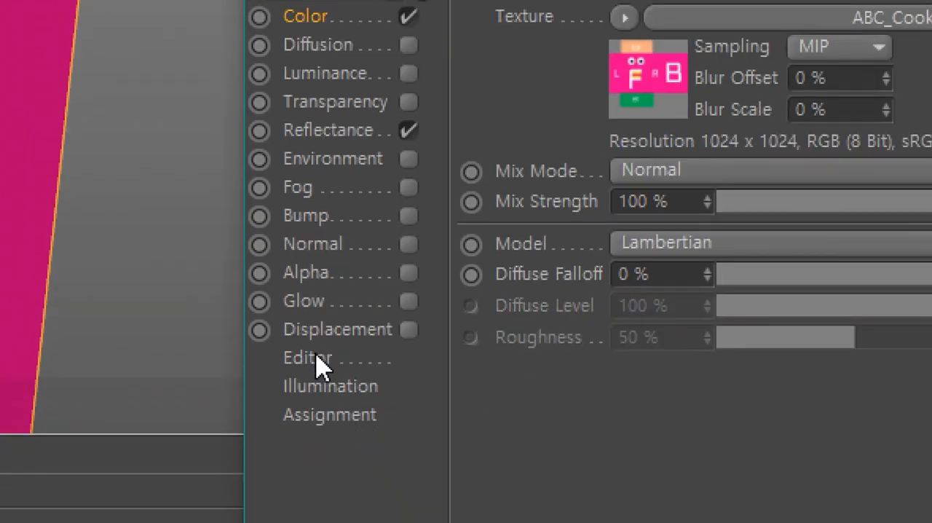
click(307, 358)
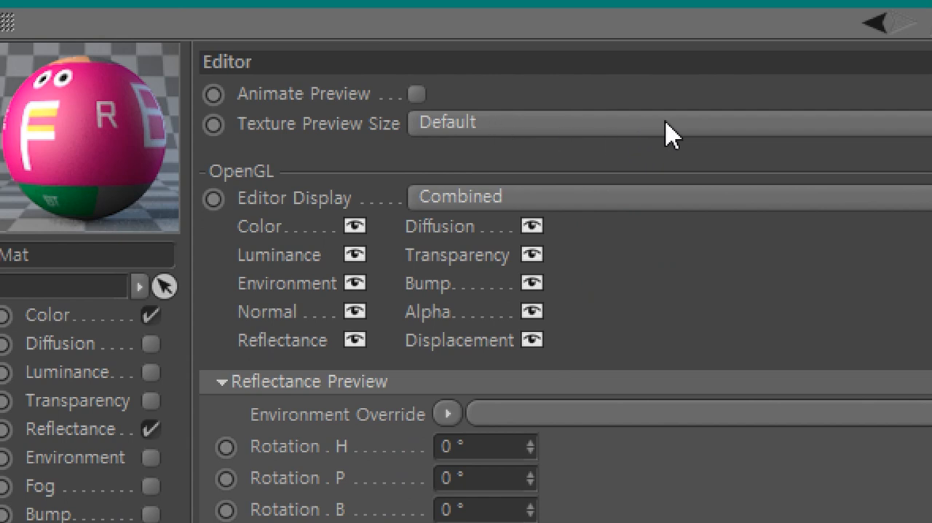
click(700, 125)
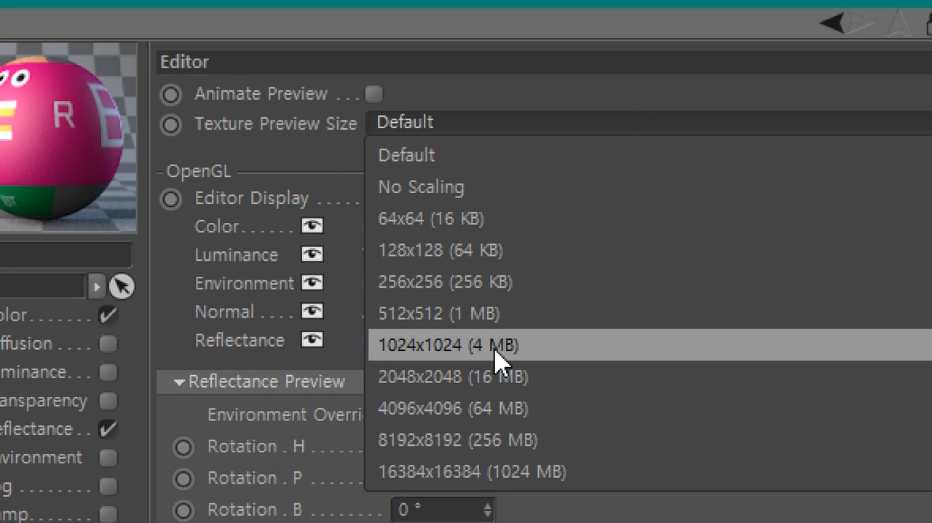
click(533, 357)
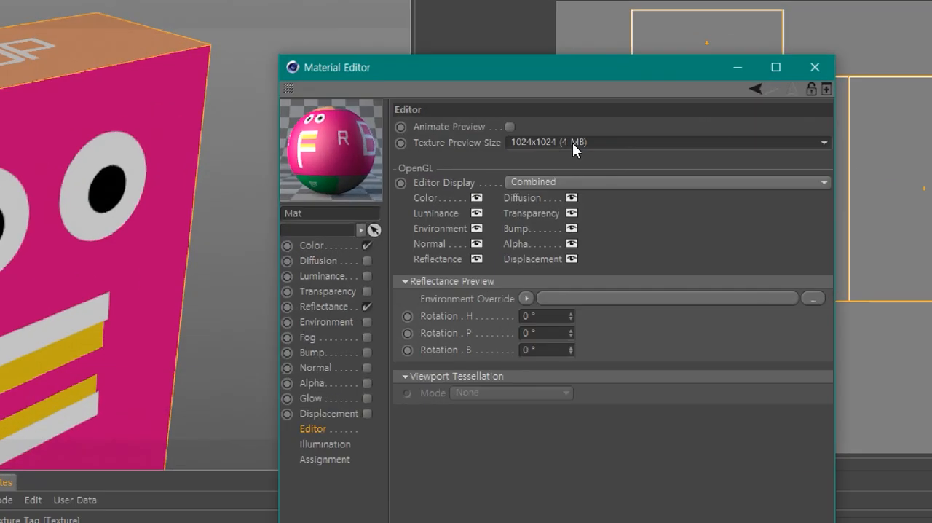
click(572, 143)
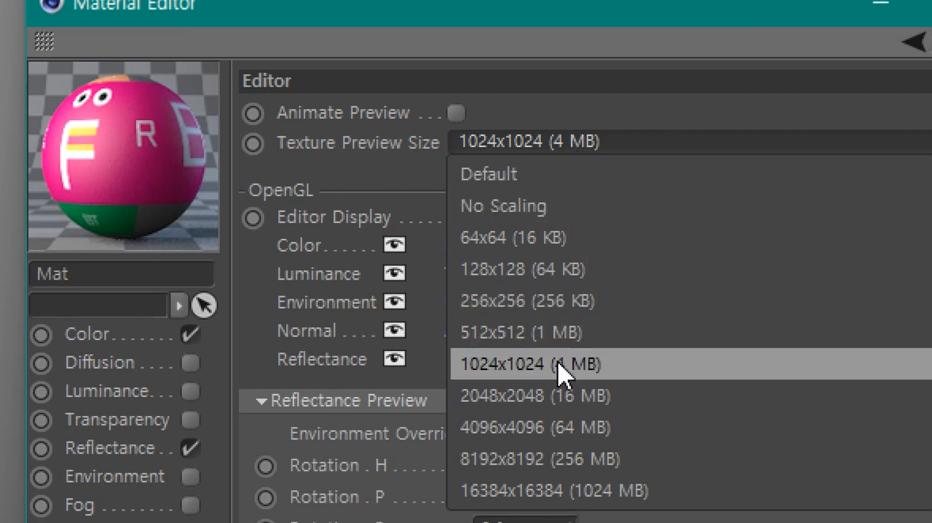
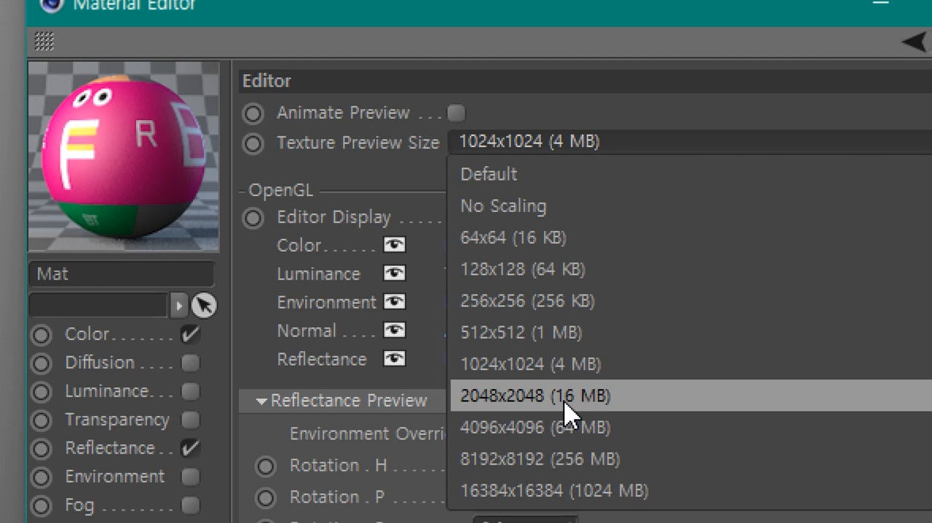
- Set the material's Texture Preview Size to 2048x2048 (16 MB) and close its editor
click(566, 405)
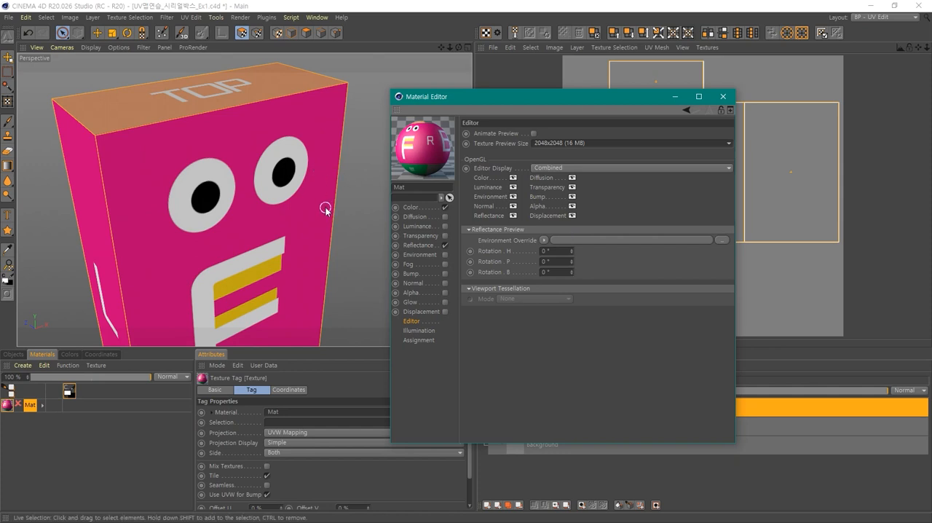
alt+drag(325, 210, 353, 211)
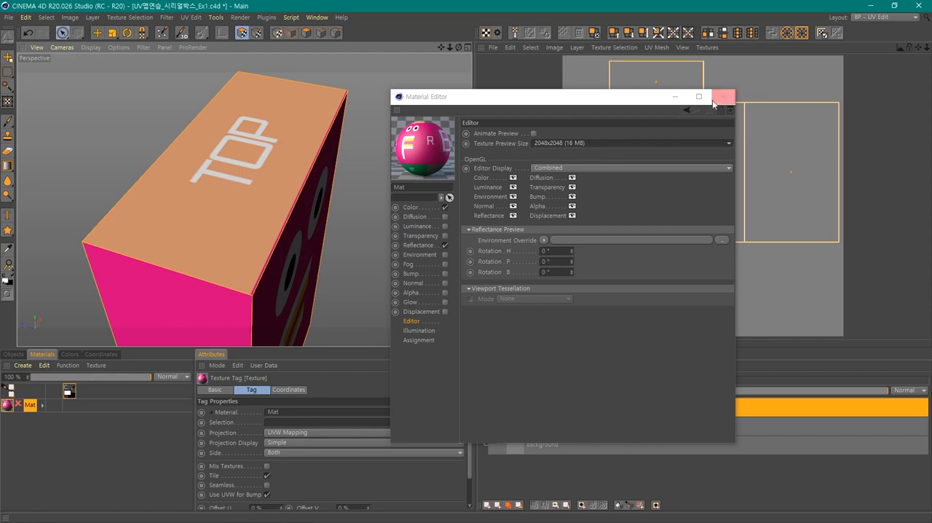
click(723, 99)
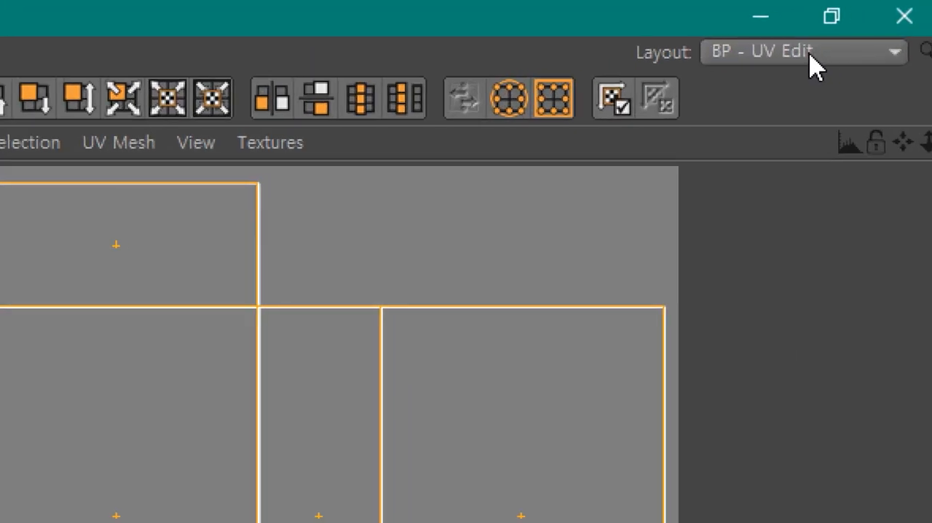
- Switch the interface layout to Startup and set the perspective view's display to Gouraud Shading
click(887, 20)
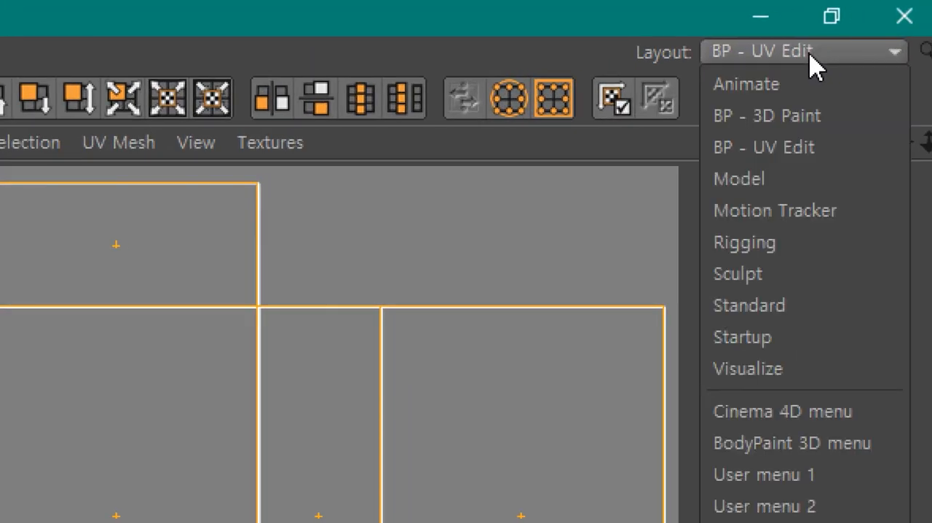
click(775, 340)
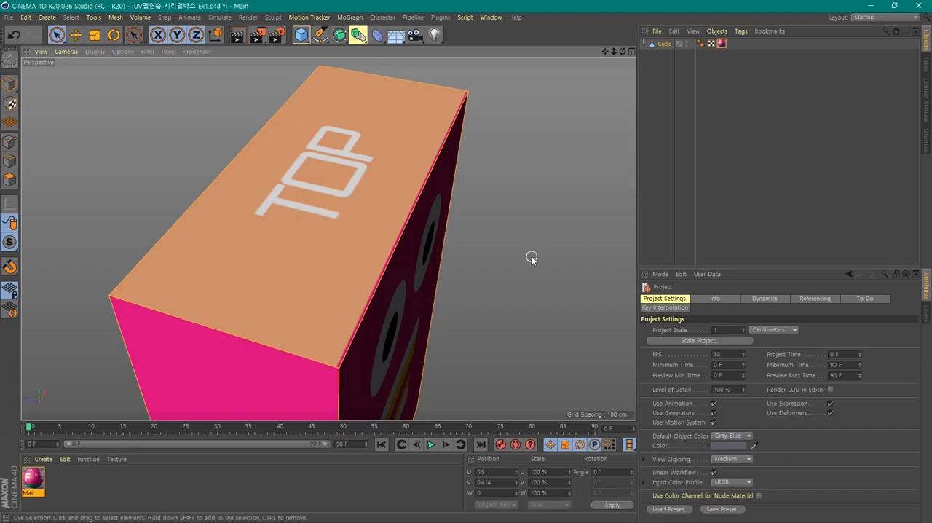
alt+drag(530, 295, 351, 296)
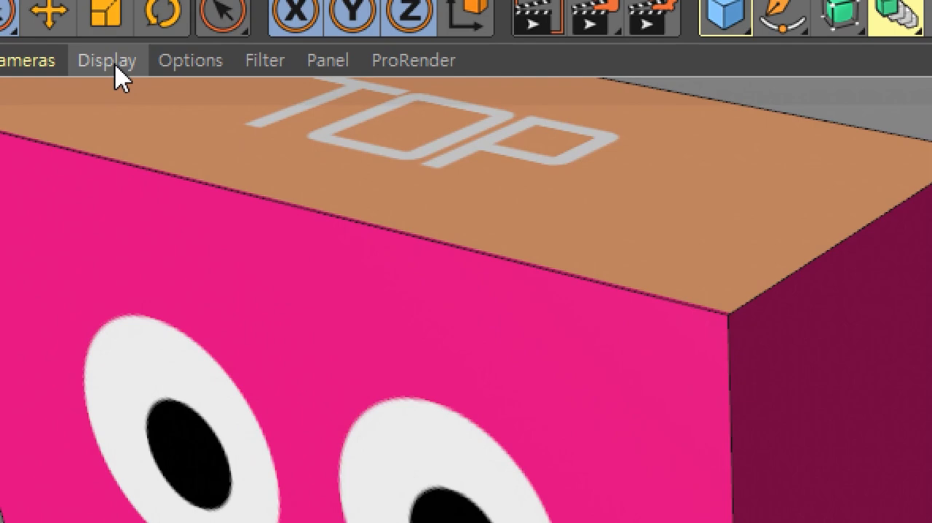
click(96, 53)
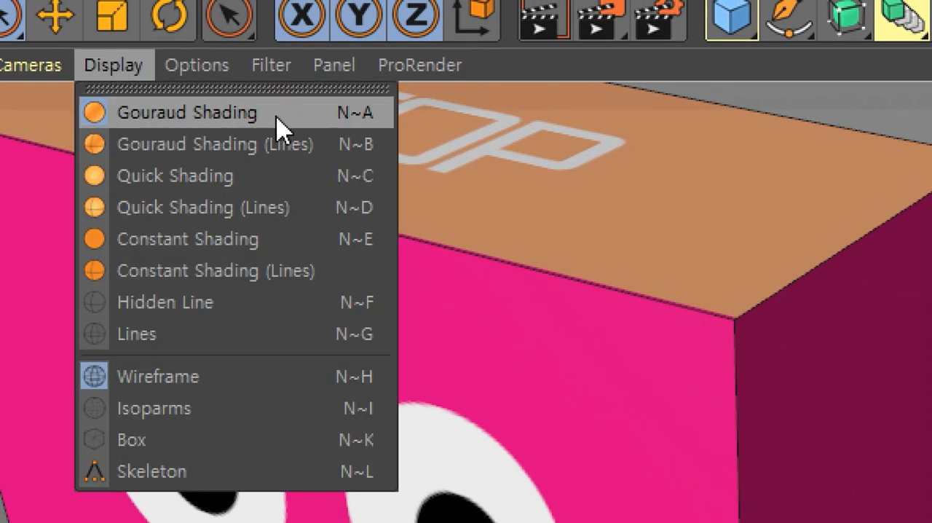
click(218, 117)
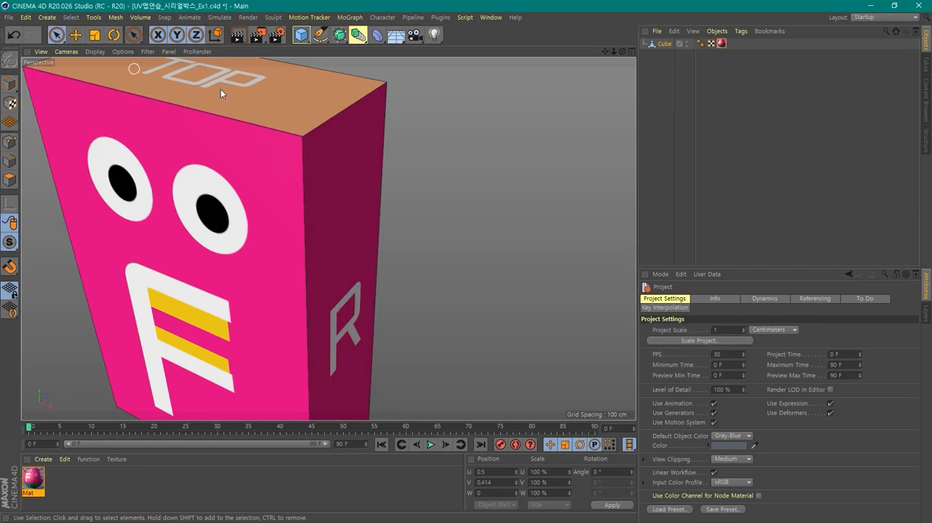
- Add a Floor object beneath the textured box
alt+drag(447, 267, 391, 205)
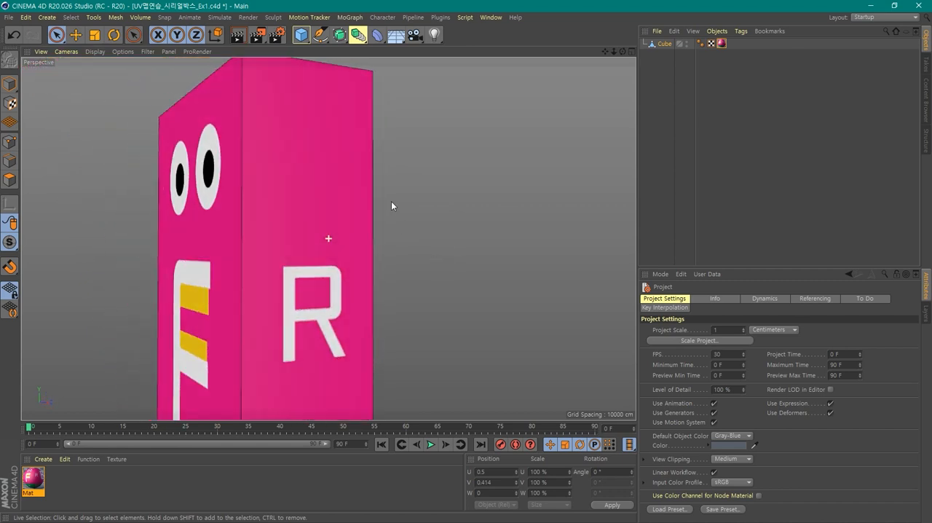
alt+drag(410, 343, 438, 315)
scroll(525, 204, down, 6)
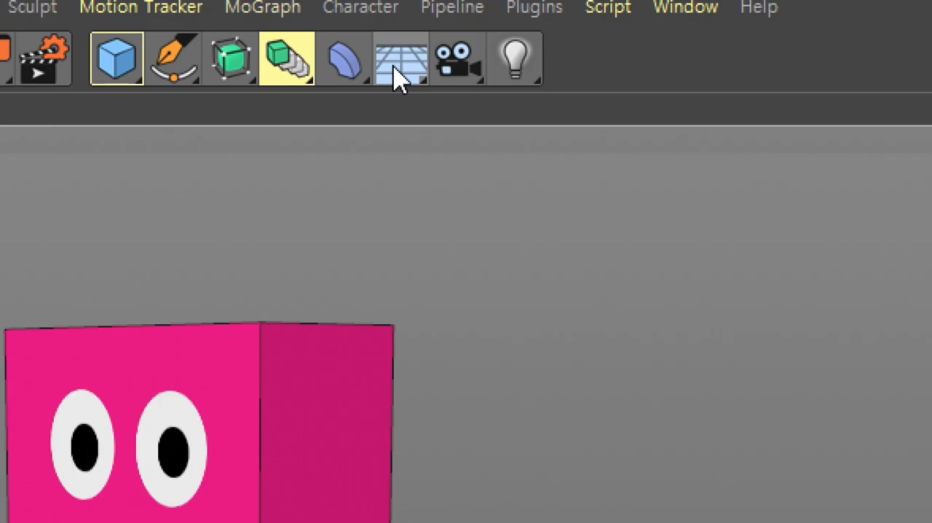
click(397, 69)
alt+right_drag(455, 254, 460, 313)
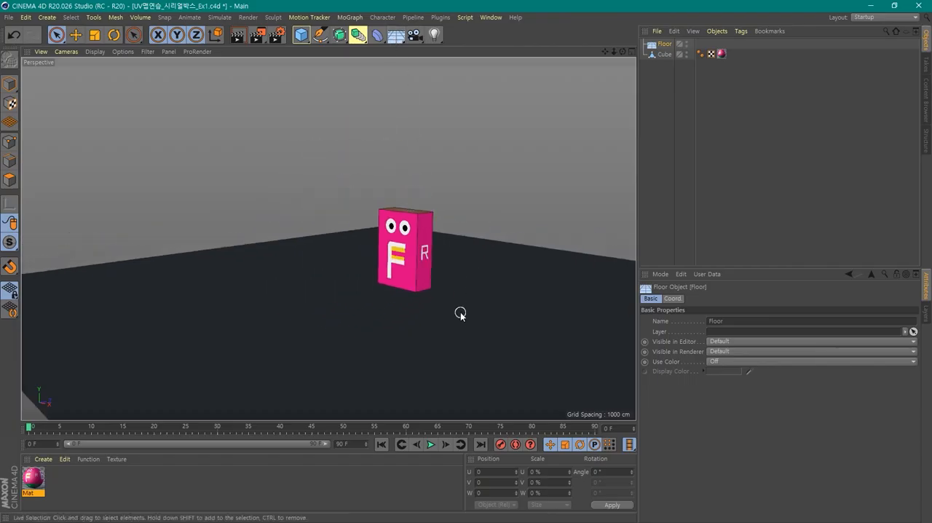
- Create a new default material and apply it to the floor
alt+drag(460, 313, 368, 320)
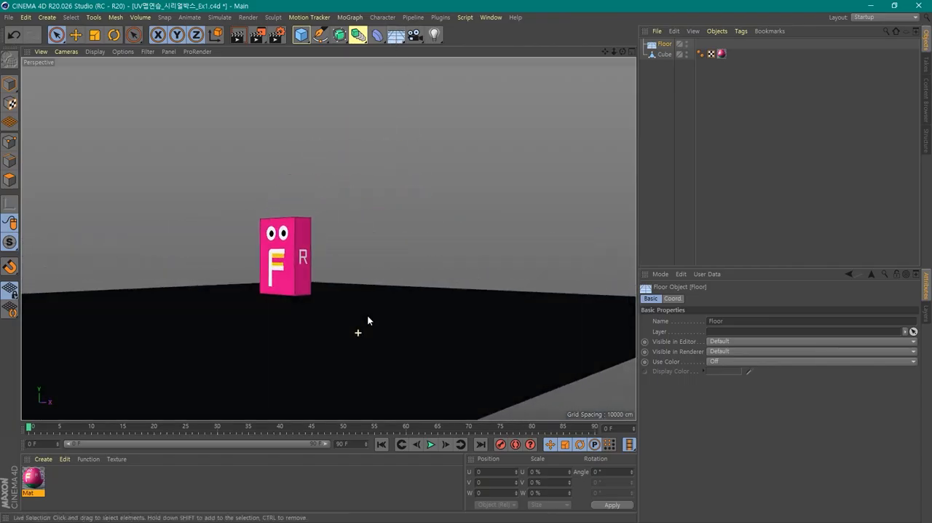
double_click(192, 476)
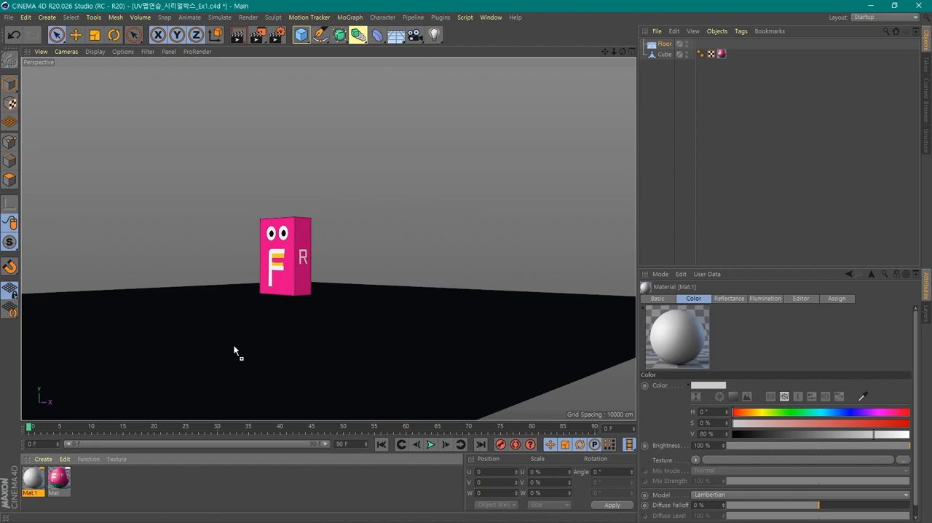
drag(234, 351, 233, 347)
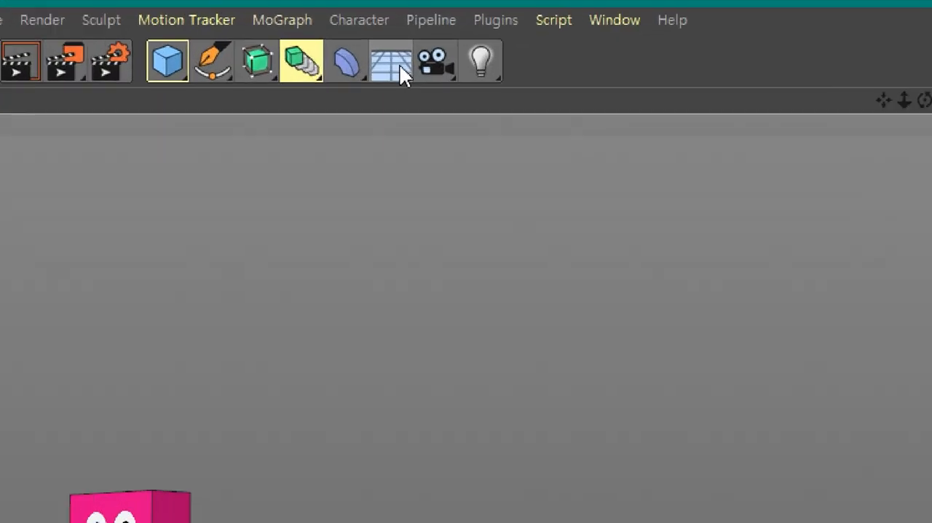
- Add a Physical Sky and an Omni light to the scene
click(397, 36)
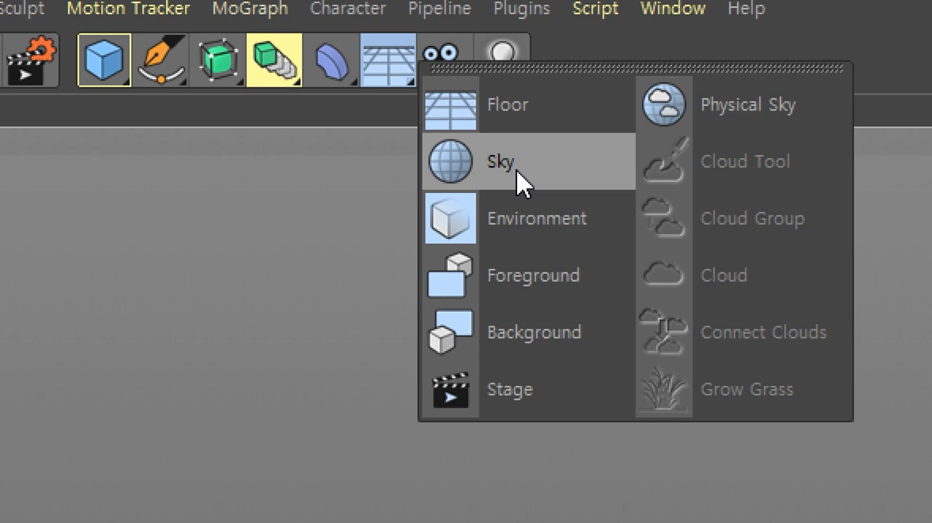
click(726, 105)
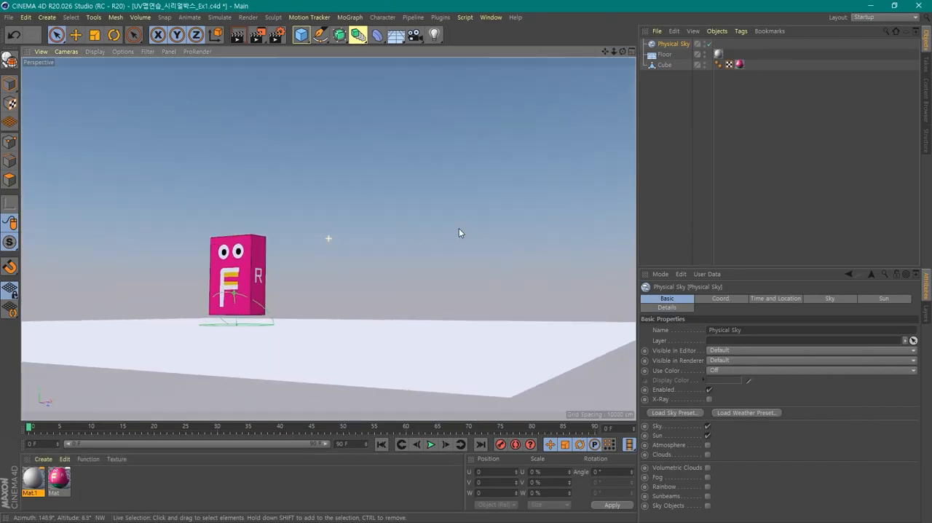
alt+drag(459, 233, 458, 252)
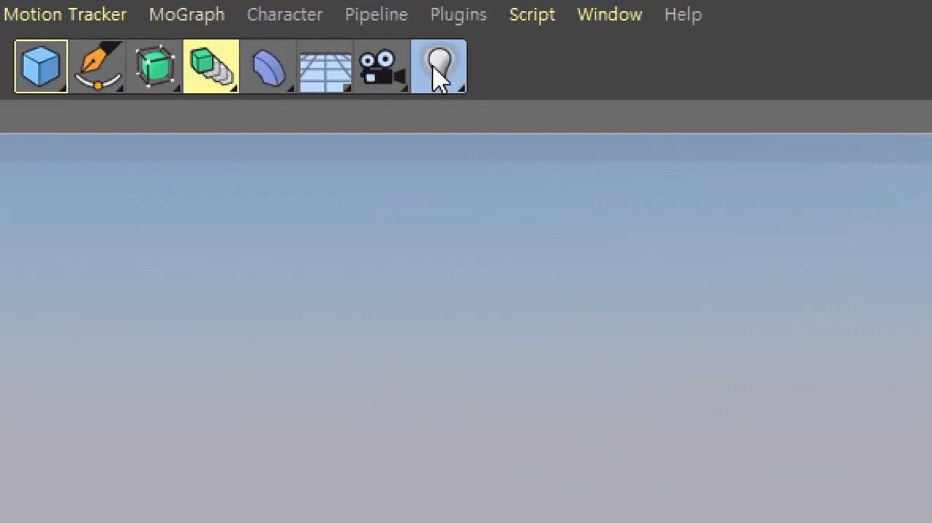
click(439, 76)
click(495, 113)
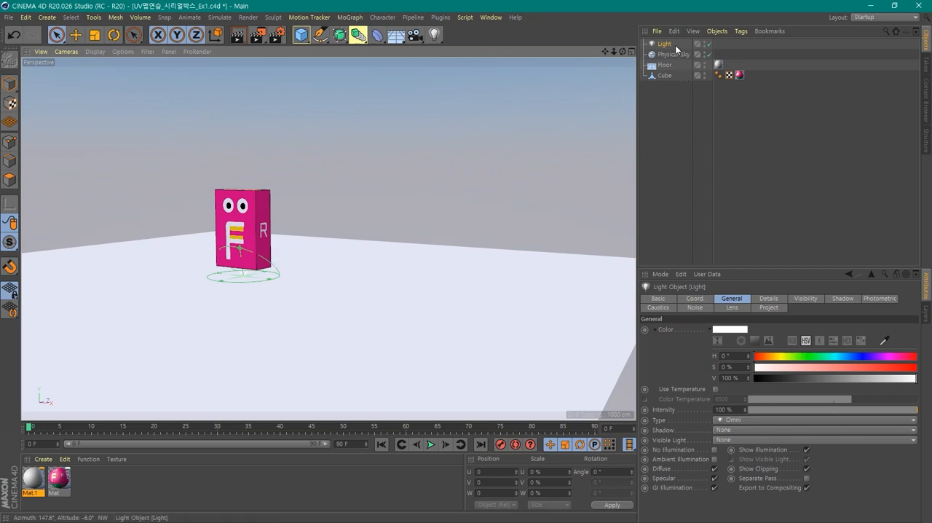
- In Model mode, raise the light above the box to a Y position of about 339 cm
scroll(453, 219, down, 5)
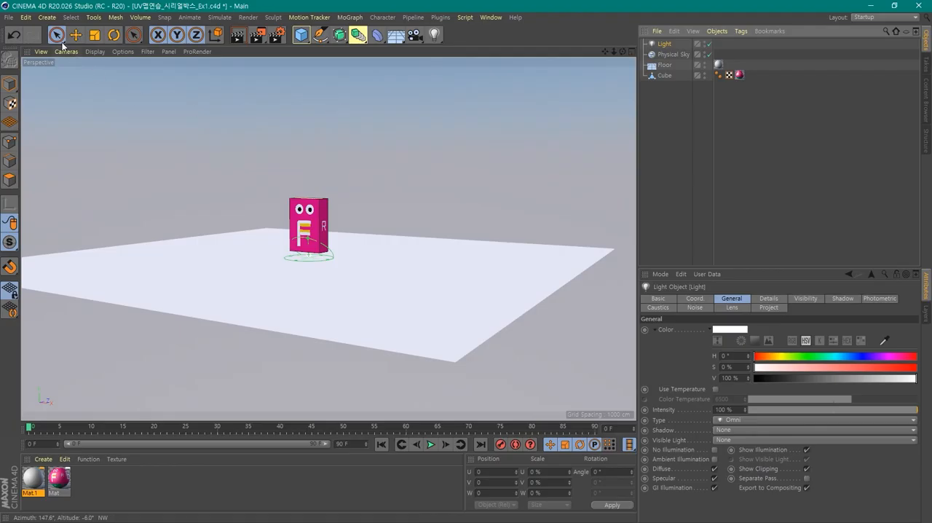
click(73, 40)
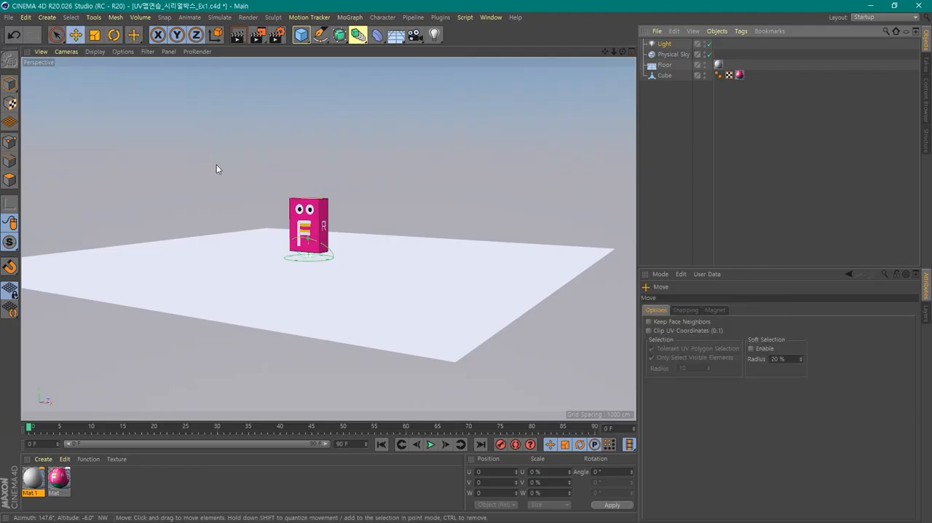
click(662, 45)
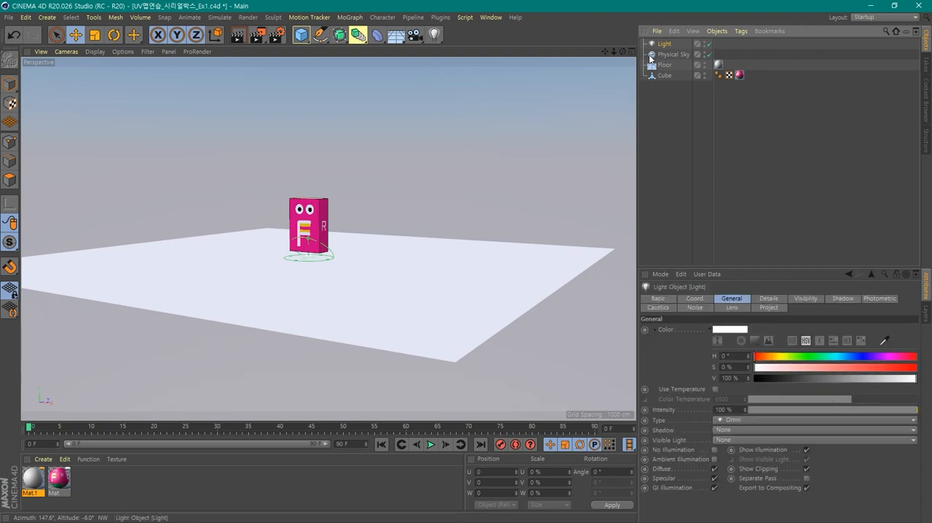
drag(11, 86, 42, 97)
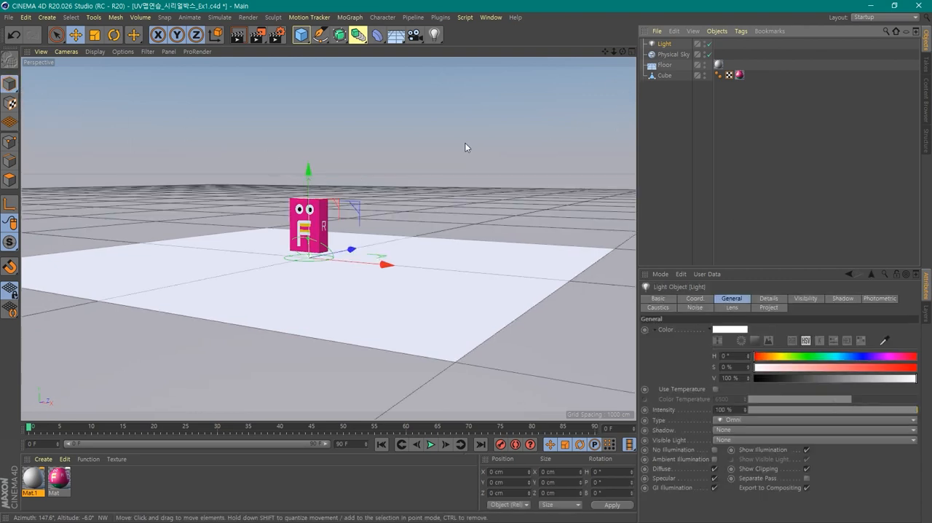
click(346, 132)
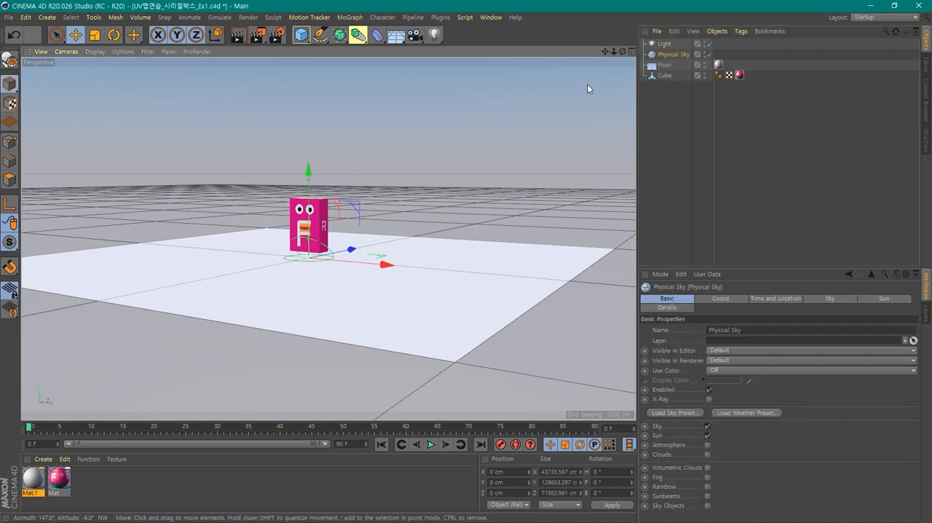
click(662, 45)
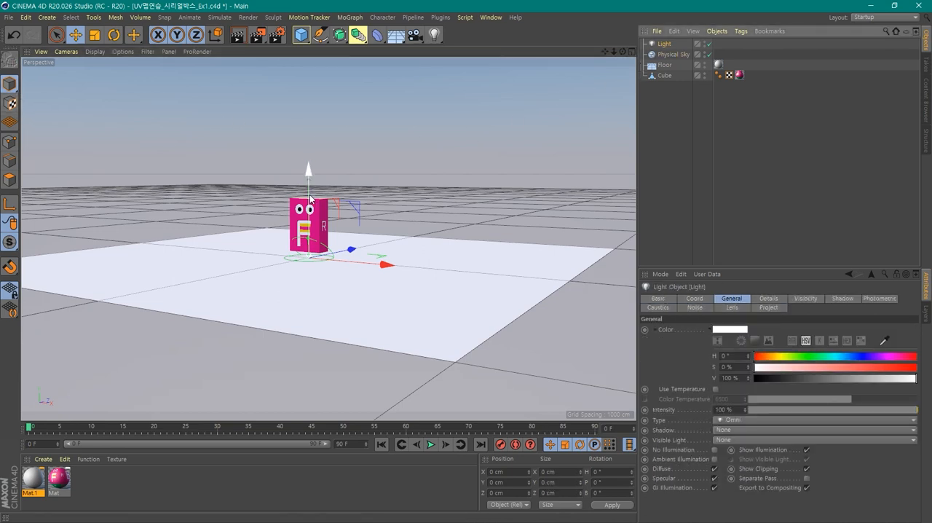
drag(310, 198, 309, 114)
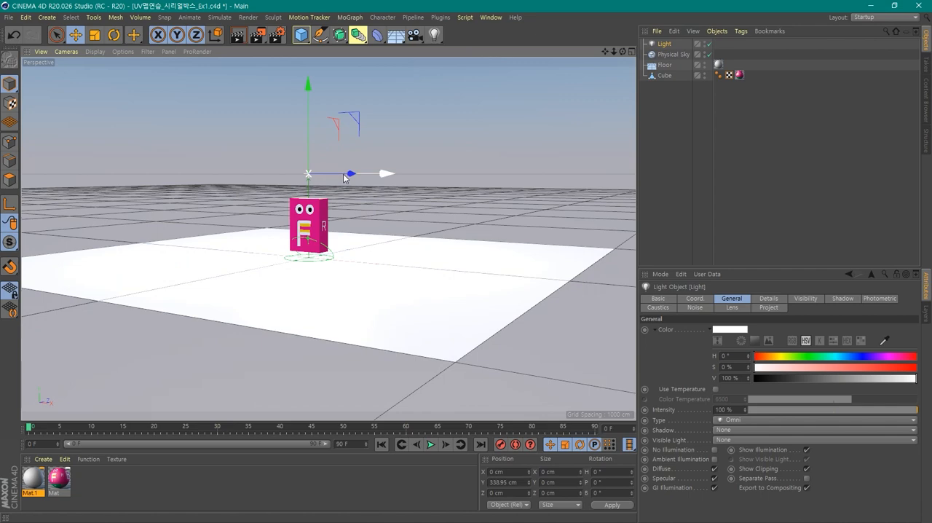
- Move the light to the front and side of the box, at about X 496 cm and Z -382 cm
drag(345, 178, 433, 188)
alt+drag(411, 223, 417, 198)
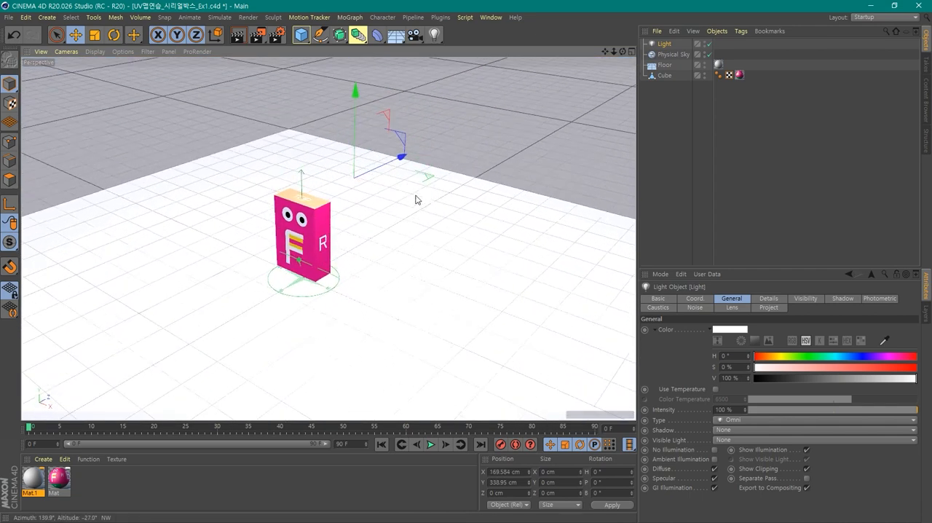
drag(400, 156, 302, 258)
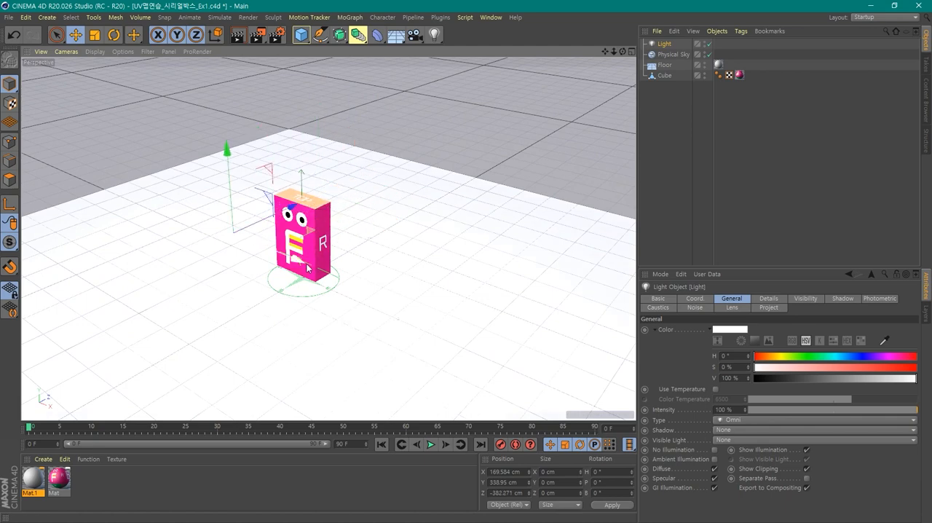
drag(235, 240, 432, 343)
alt+drag(397, 376, 405, 339)
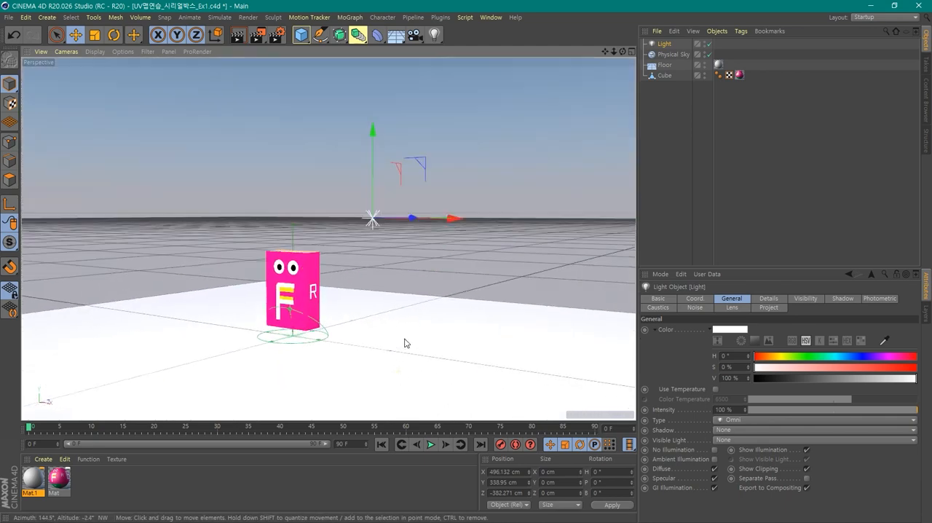
- Set the floor material Mat.1's color to a muted green with H 79°, S 20% and V 61%, and close its editor
double_click(30, 483)
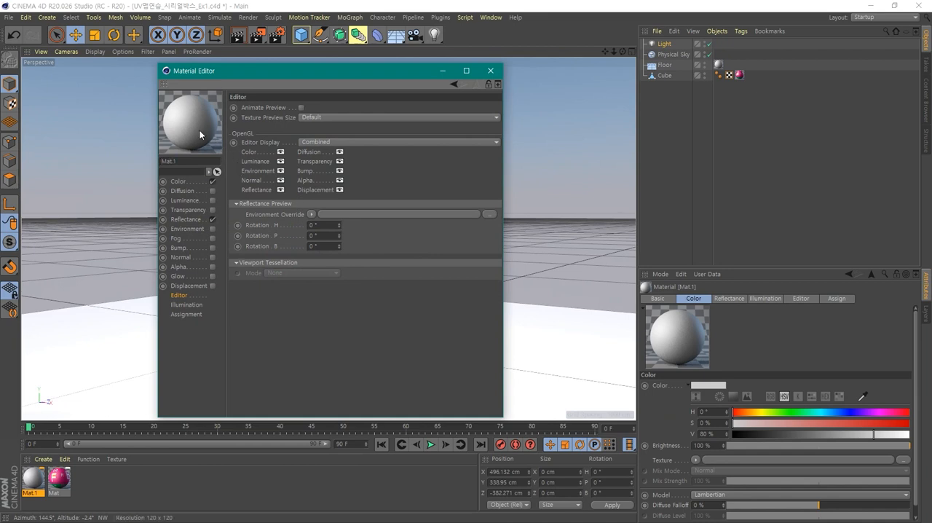
click(178, 181)
drag(355, 145, 378, 145)
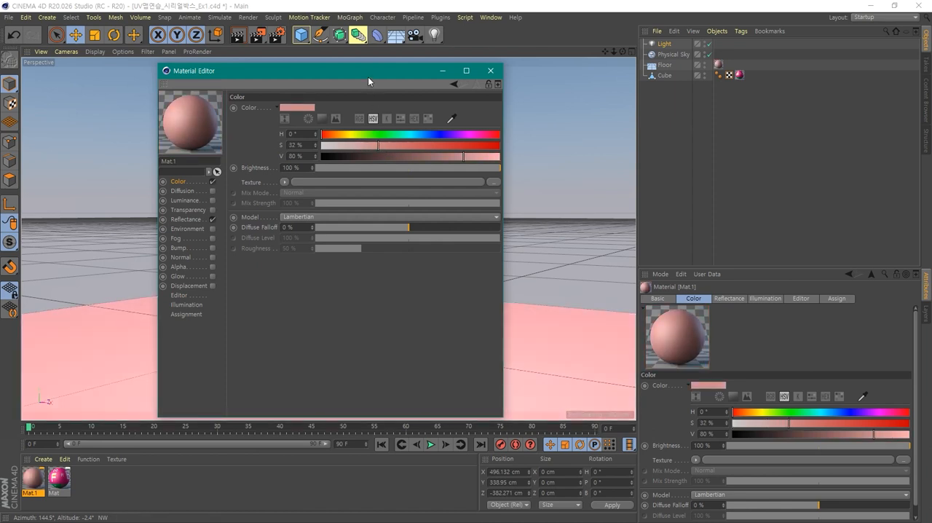
drag(367, 76, 588, 67)
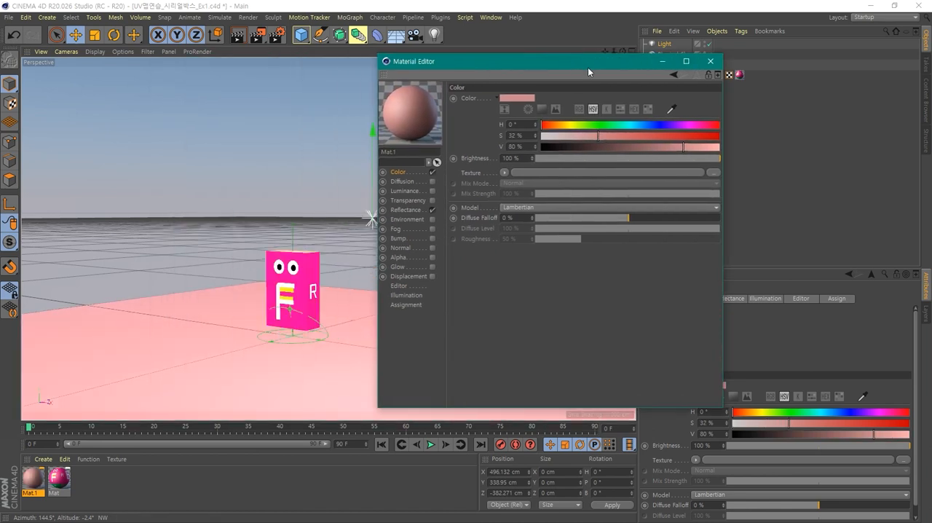
click(580, 128)
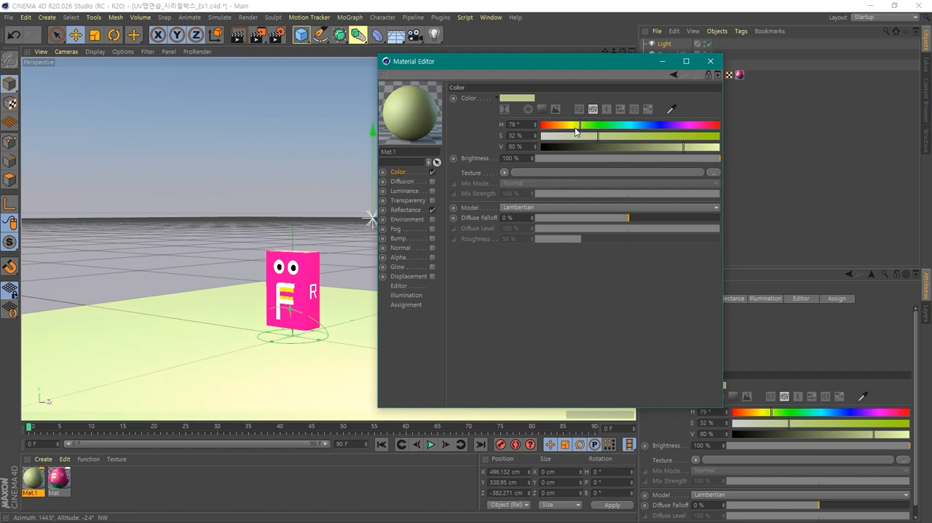
drag(576, 136, 734, 143)
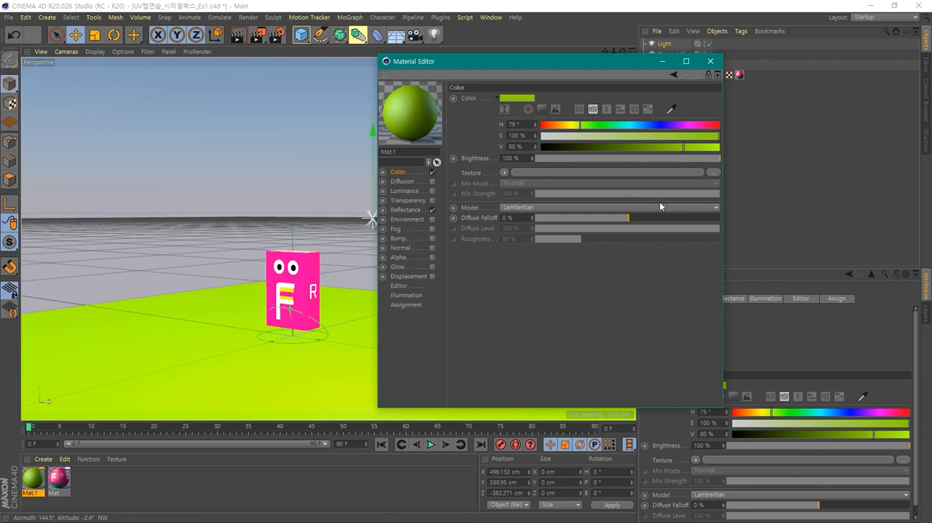
drag(695, 146, 651, 156)
click(576, 135)
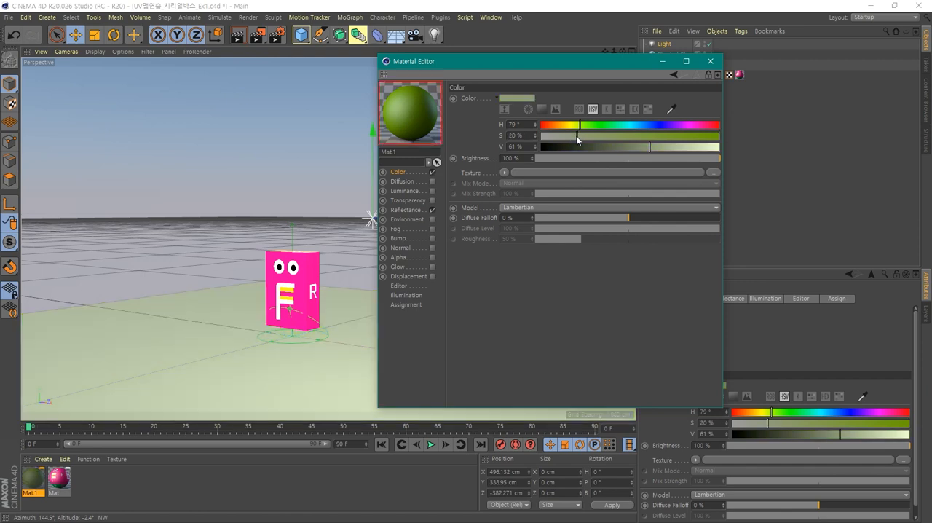
click(710, 62)
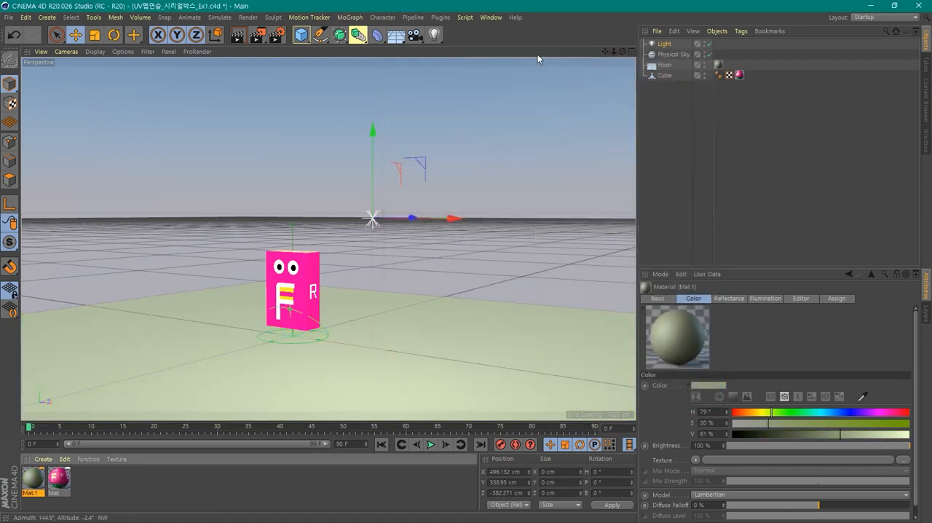
- Set the Light object's shadow type to Shadow Maps (Soft)
click(662, 45)
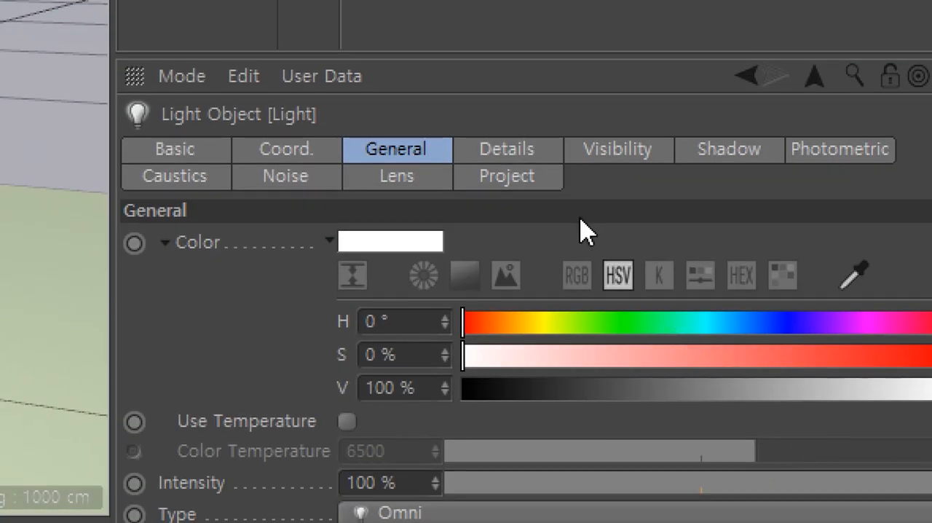
click(708, 151)
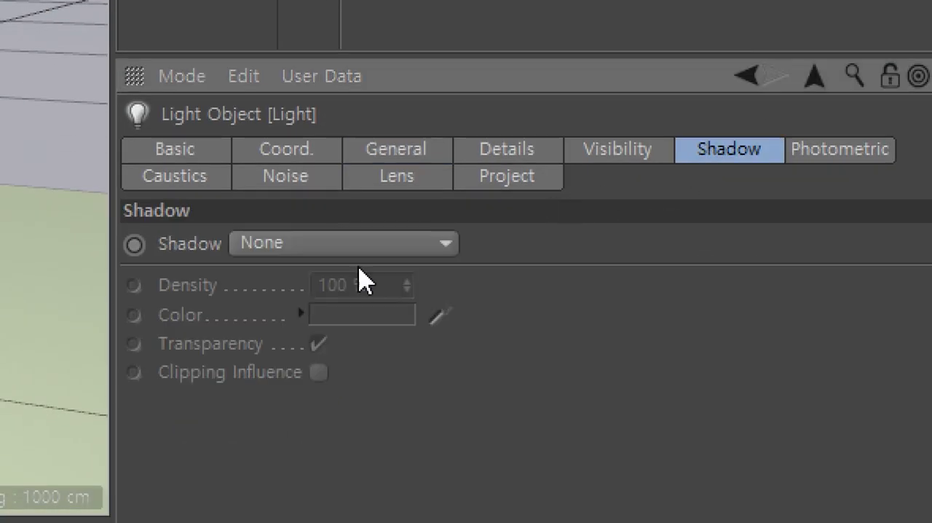
click(305, 246)
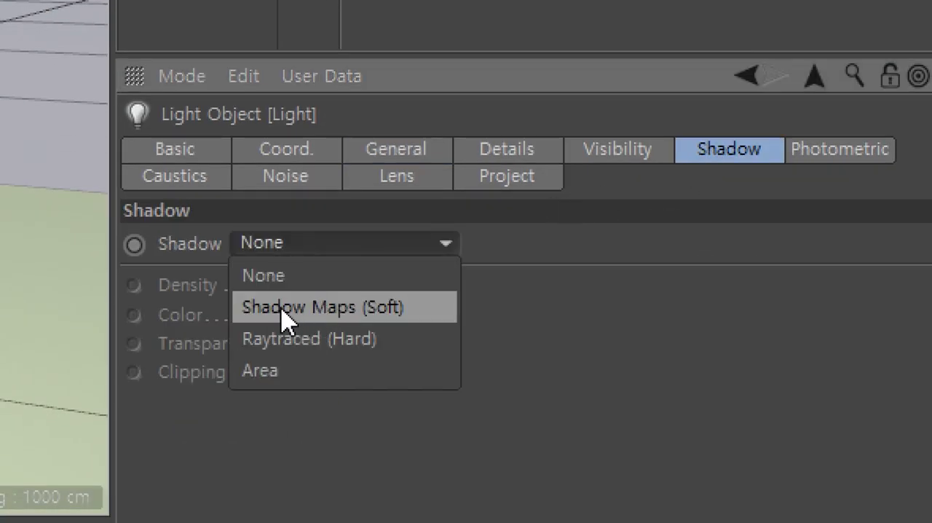
click(352, 308)
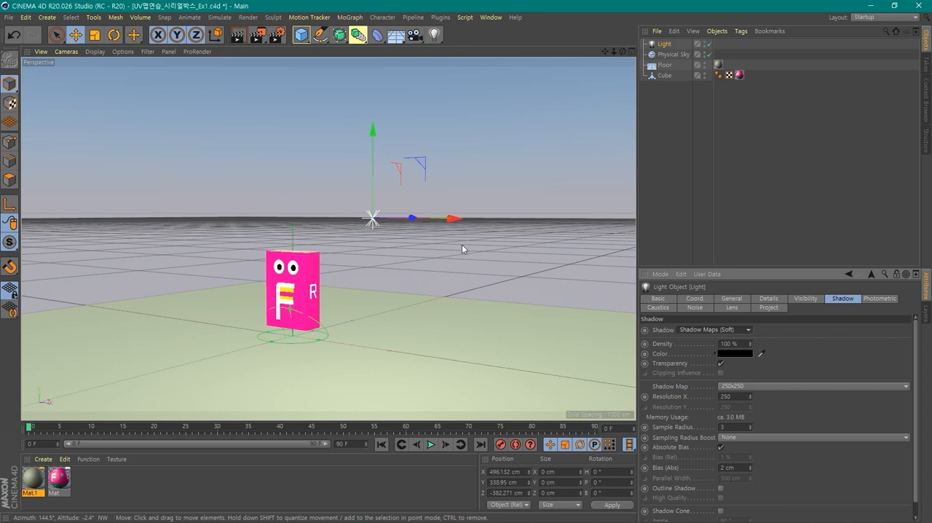
- Render a preview of the scene from a higher angle and examine the box and its shadow up close from several angles
alt+drag(461, 249, 451, 266)
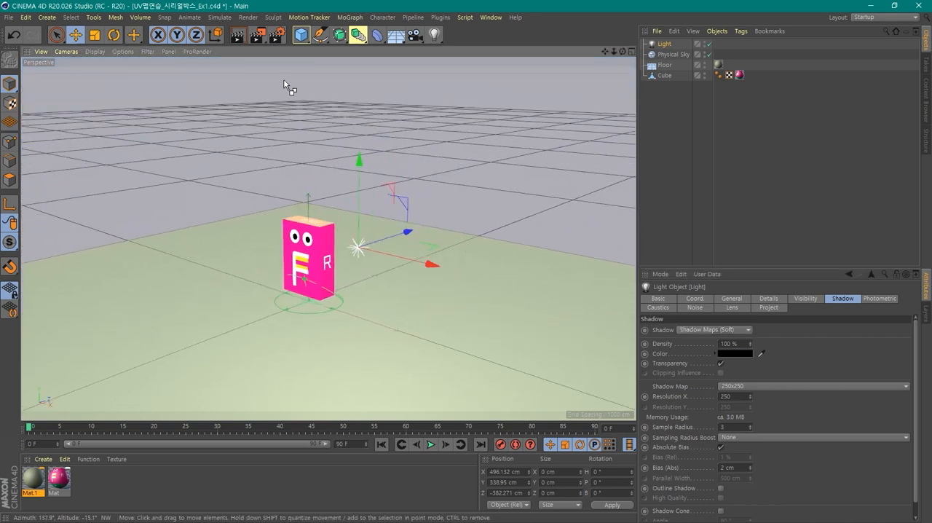
key(ctrl+r)
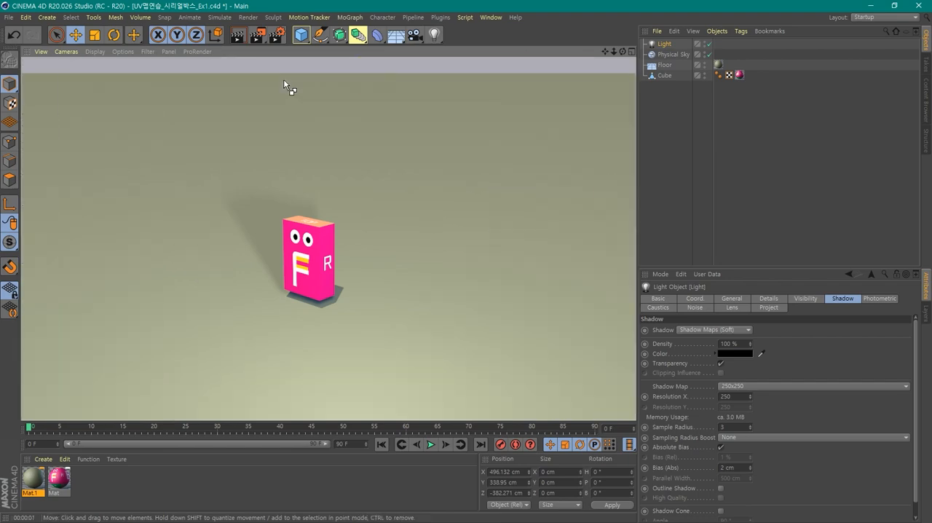
scroll(344, 229, up, 5)
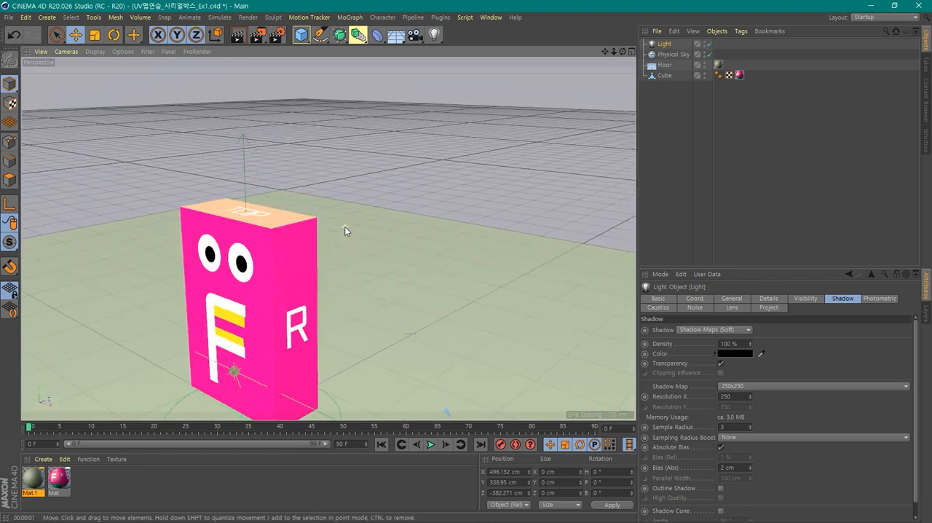
scroll(346, 230, down, 3)
alt+drag(340, 308, 369, 290)
scroll(366, 268, up, 5)
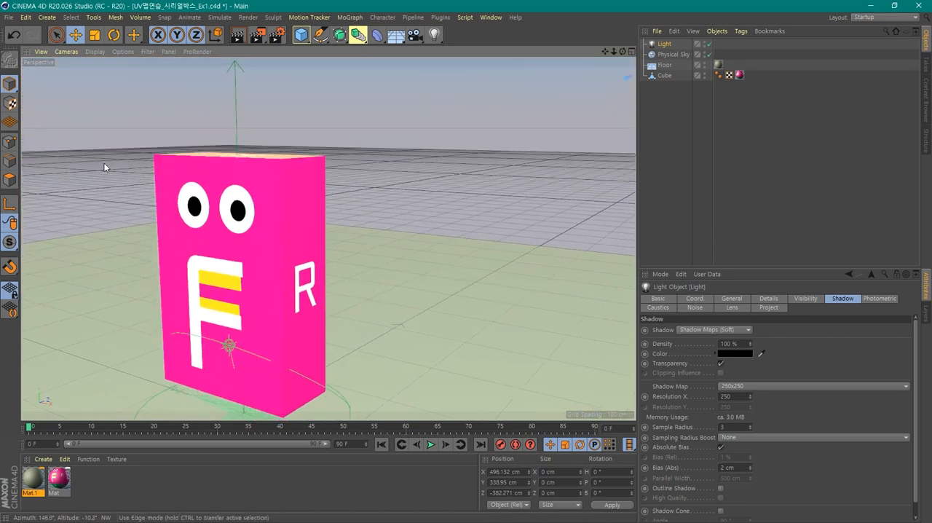
mouse_move(366, 270)
alt+middle_down()
mouse_move(393, 243)
mouse_move(410, 243)
alt+middle_up()
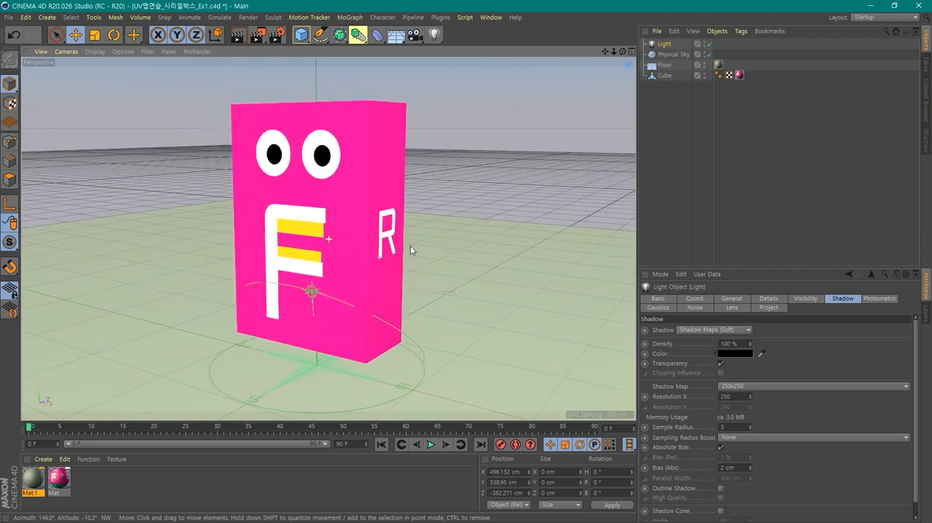
scroll(409, 242, up, 2)
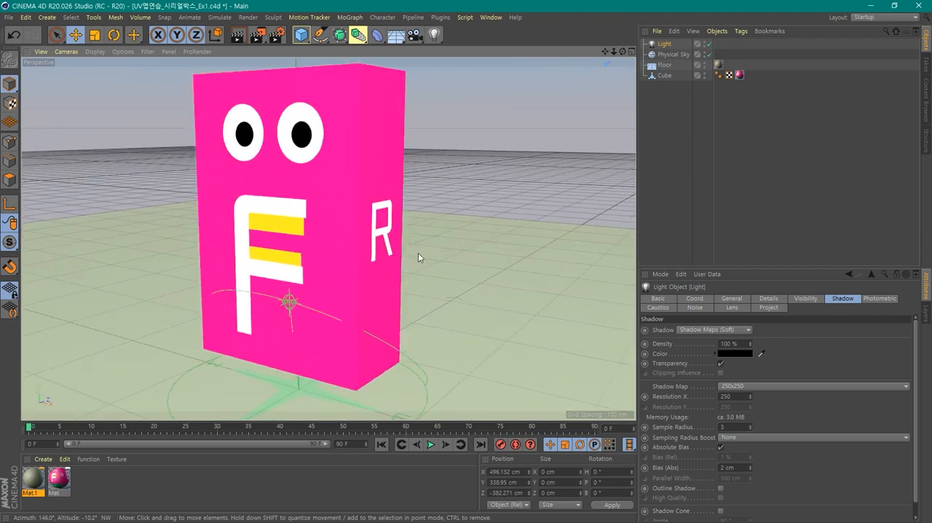
mouse_move(417, 253)
alt+mouse_down()
mouse_move(418, 273)
mouse_move(415, 264)
alt+mouse_up()
scroll(417, 289, down, 3)
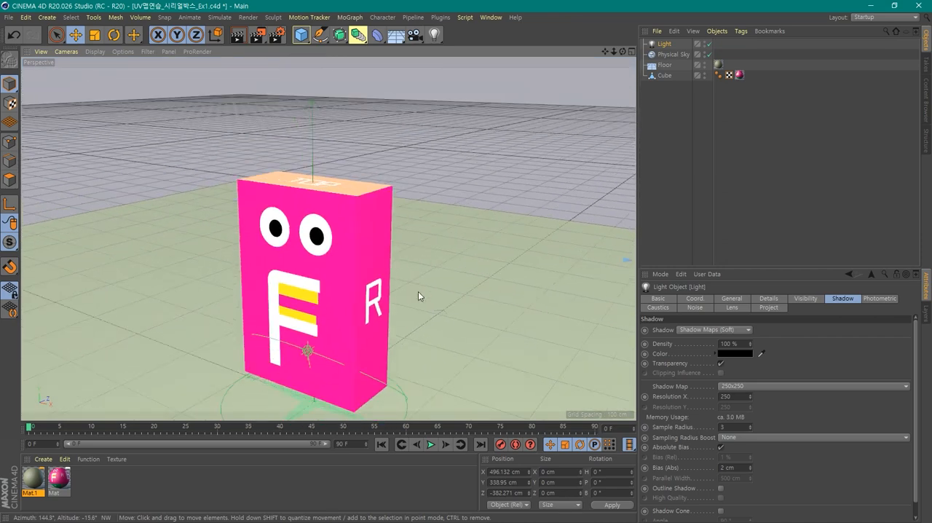
alt+middle_drag(419, 297, 436, 277)
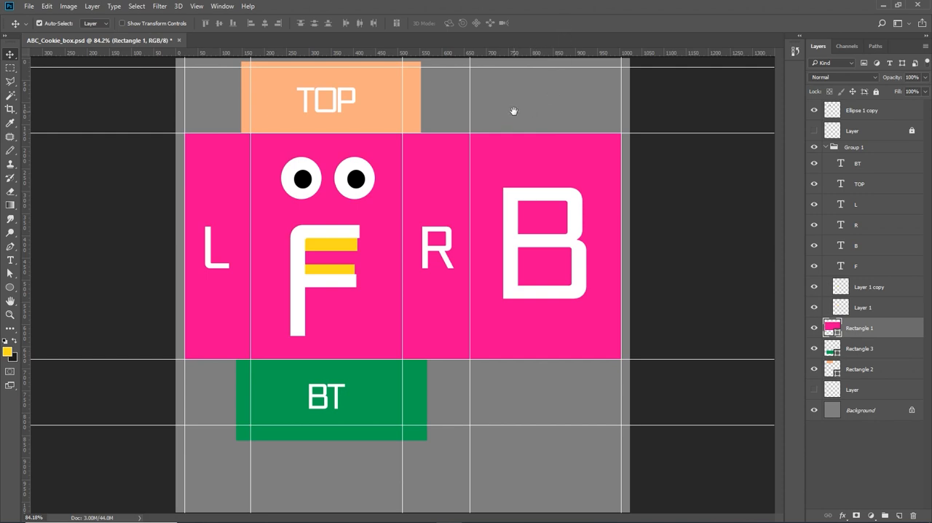
- Switch to ABC_Cookie_box.psd in Photoshop and rasterize the pink Rectangle 1 shape layer
click(857, 109)
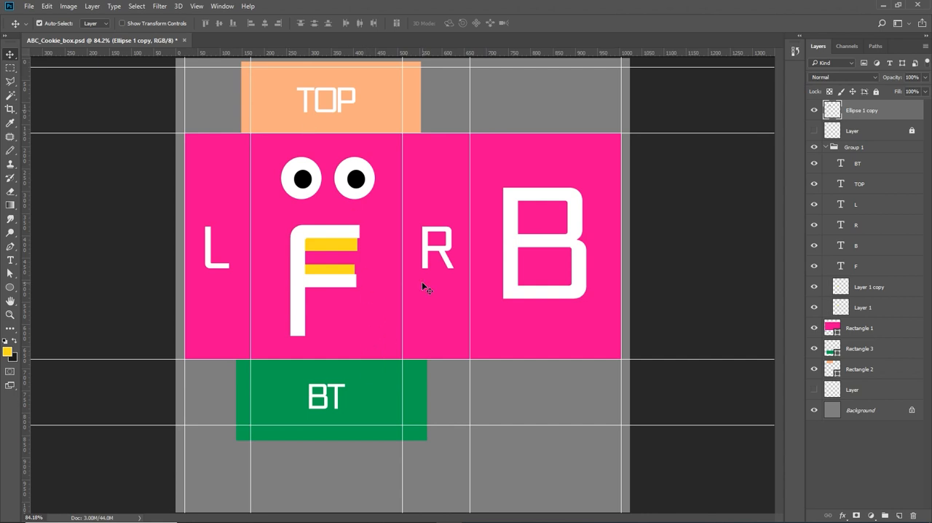
click(216, 200)
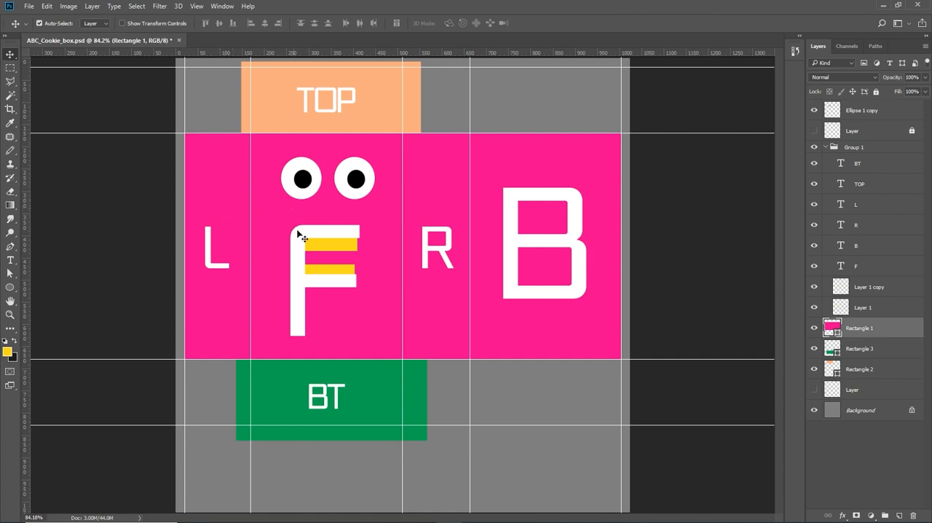
click(324, 241)
click(490, 236)
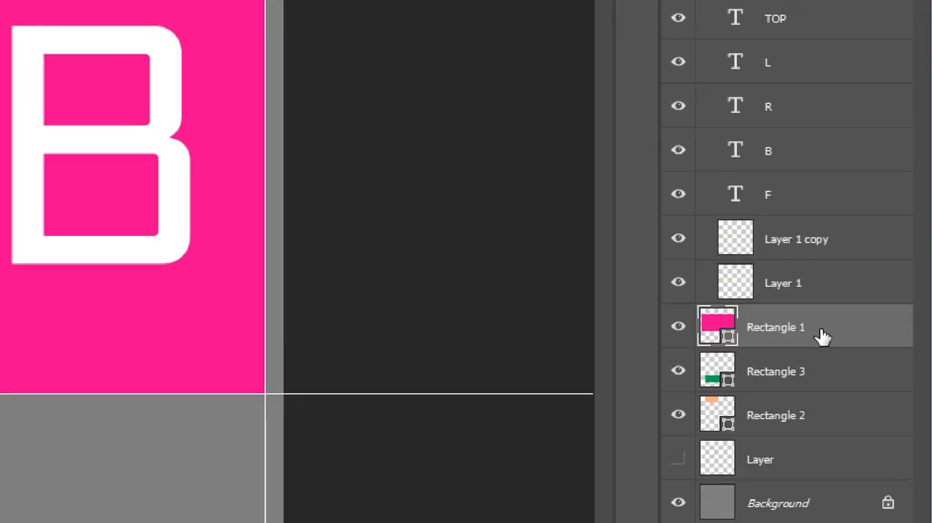
right_click(822, 333)
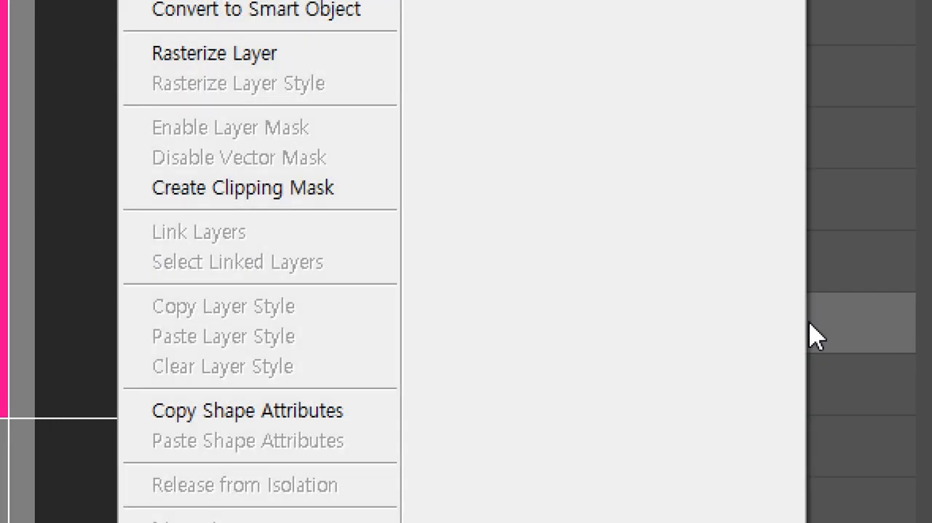
click(836, 323)
right_click(820, 323)
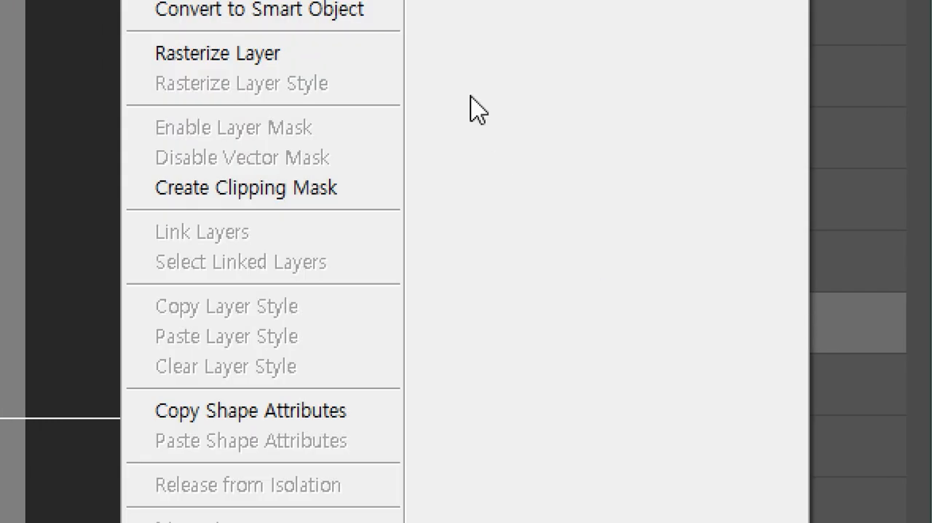
click(264, 57)
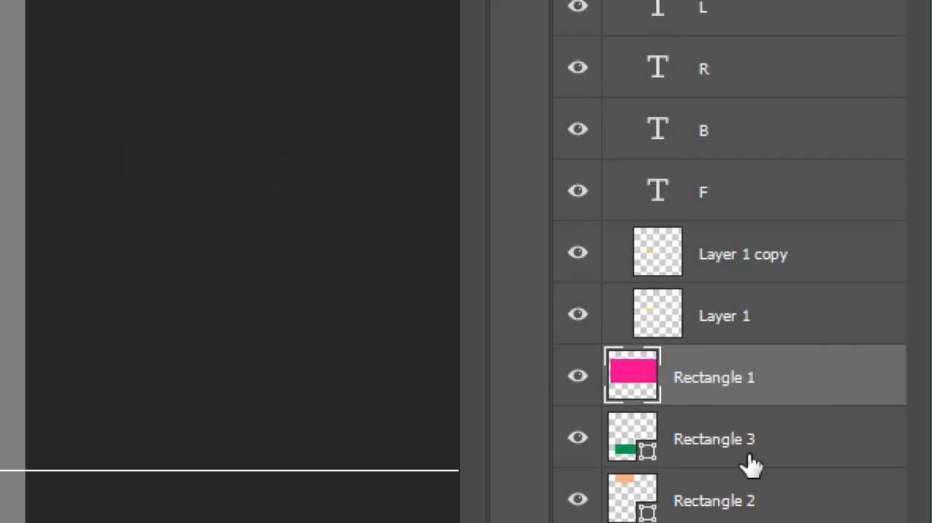
- Rasterize the green Rectangle 3 and orange Rectangle 2 shape layers together
click(752, 464)
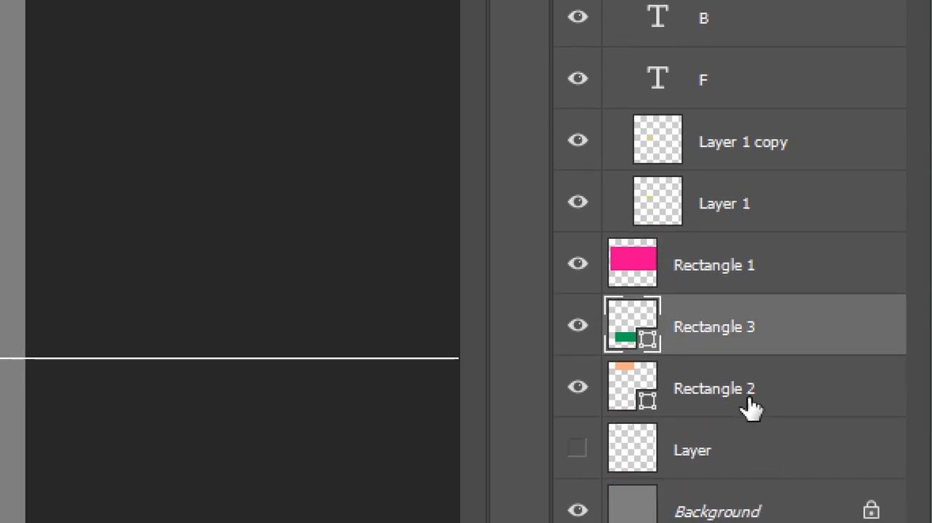
shift+click(751, 407)
right_click(751, 406)
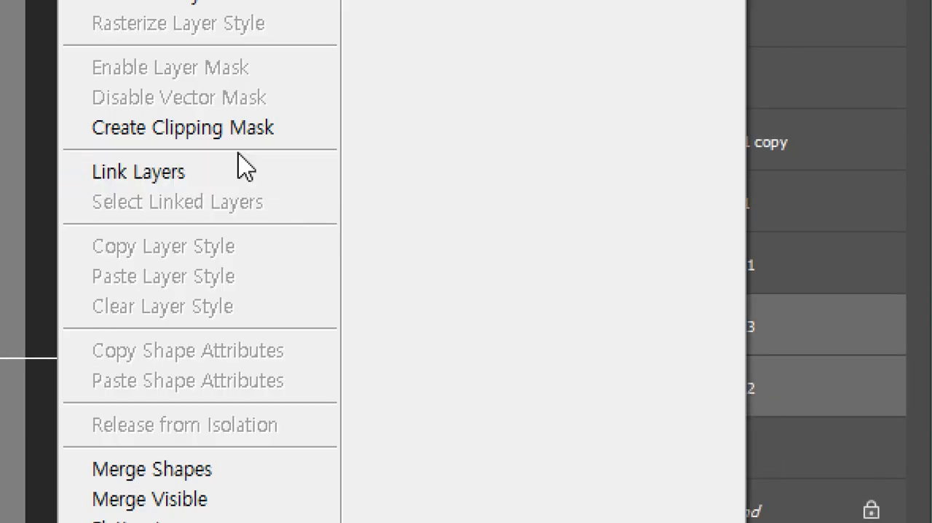
click(231, 184)
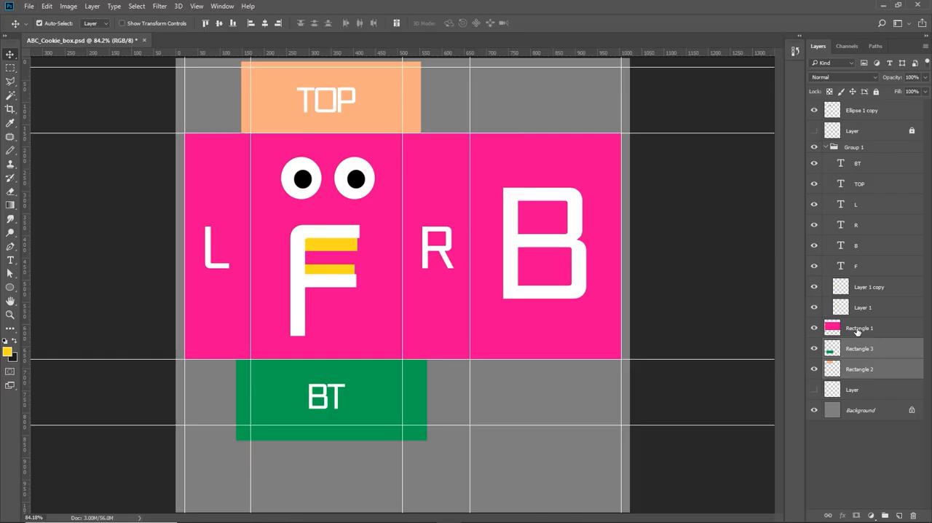
- Erase the pink area behind the letter R from the Rectangle 1 layer, using a rectangular selection between the vertical guides, and deselect
click(857, 329)
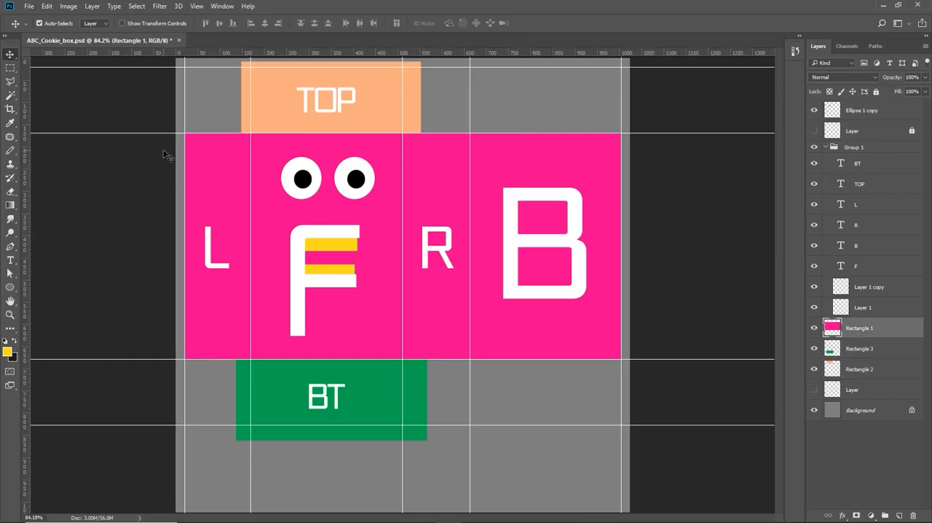
click(10, 68)
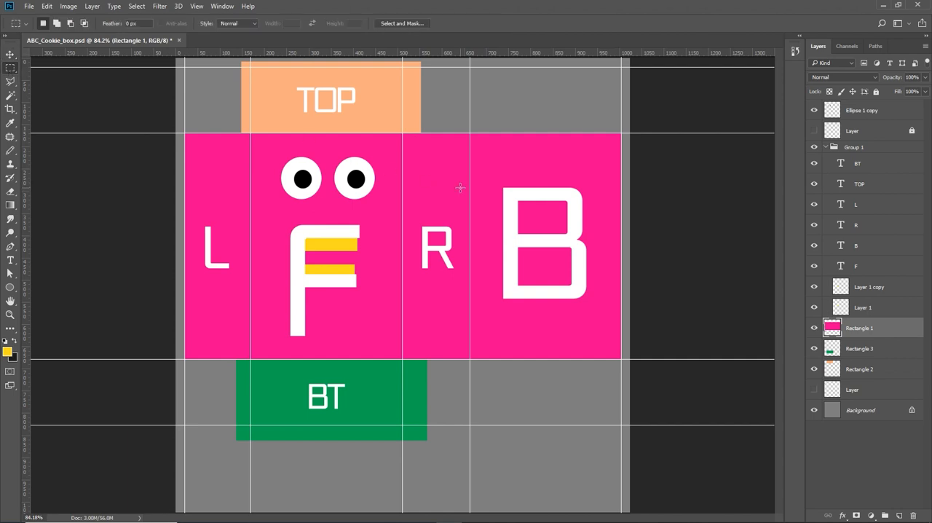
drag(403, 132, 469, 378)
key(Delete)
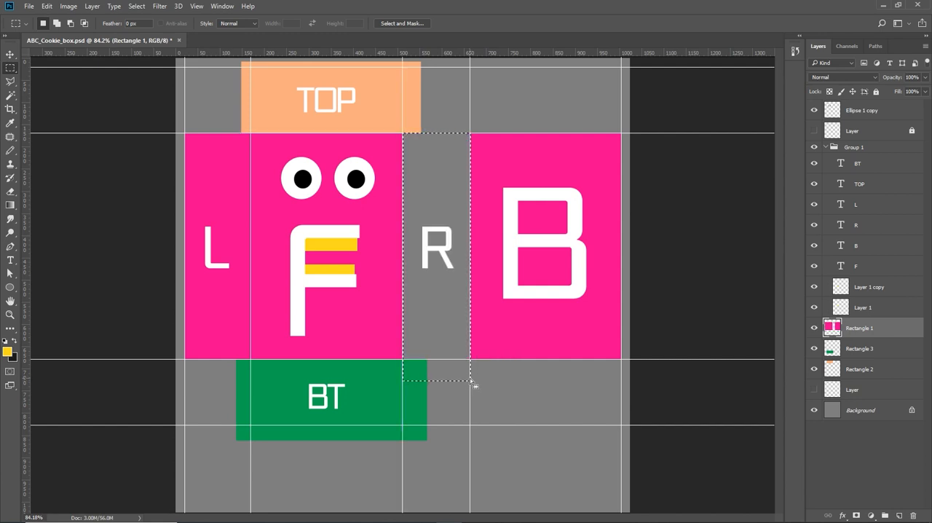
key(ctrl+d)
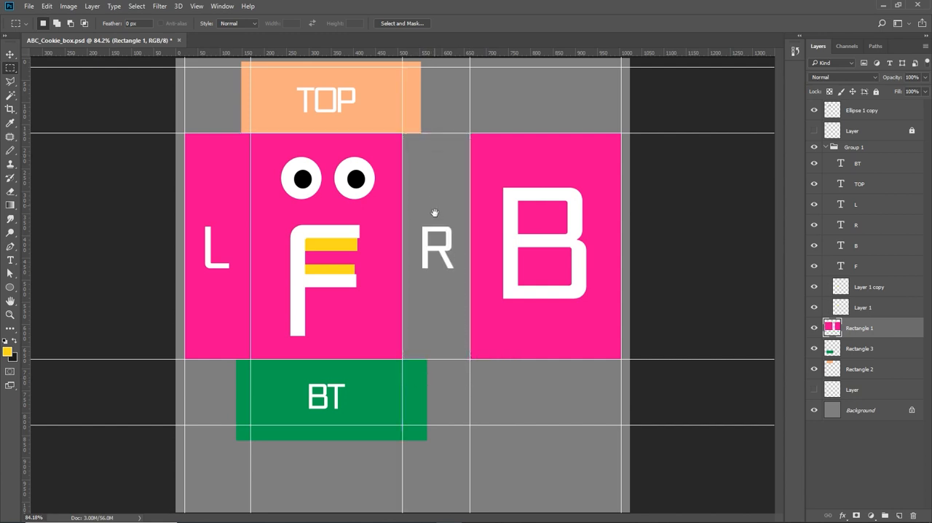
- Delete the Rectangle 2 and Rectangle 3 layers behind the TOP and BT labels
click(871, 369)
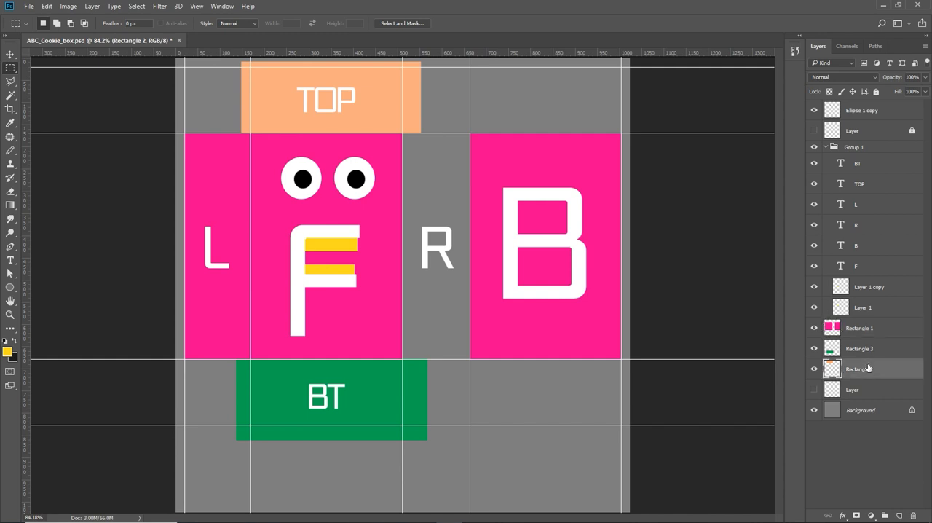
shift+click(868, 353)
key(Delete)
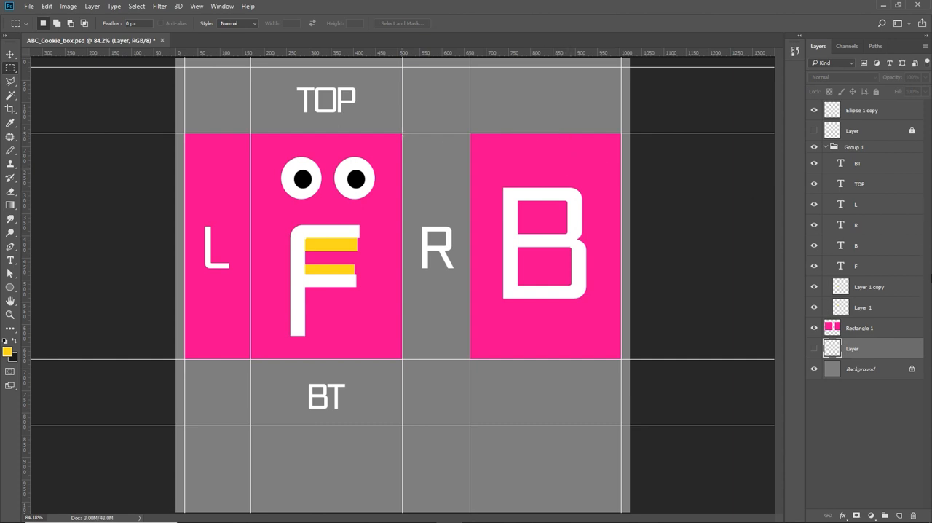
- Add a new layer above Ellipse 1 copy and set the foreground color to light gray #b5b5b5
click(873, 112)
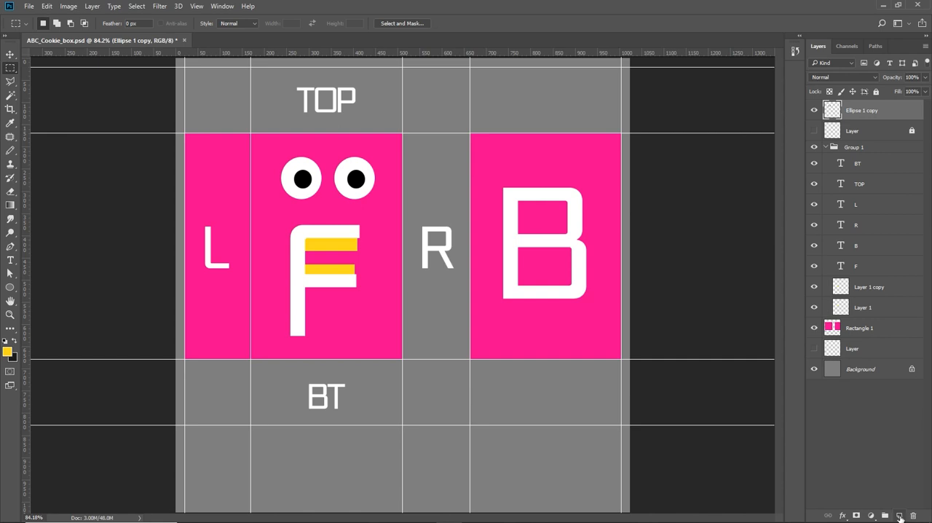
click(900, 516)
key(i)
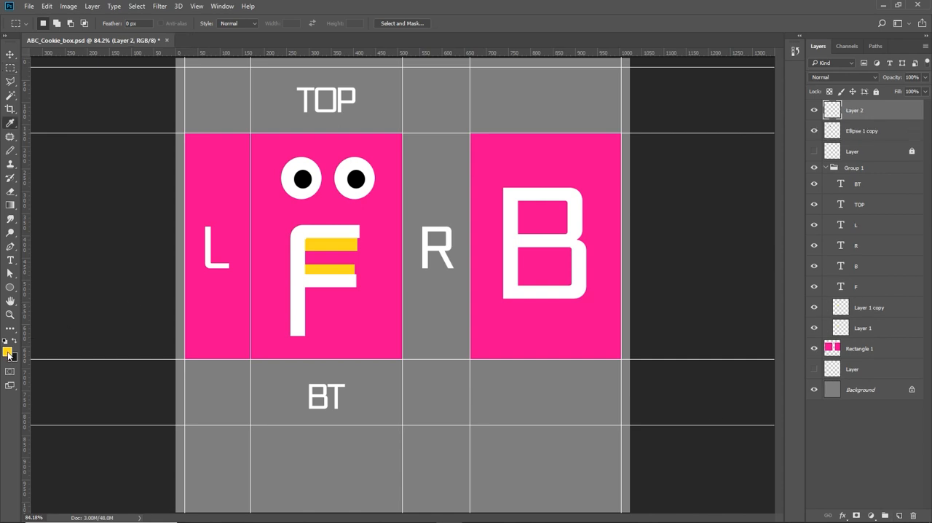
click(9, 355)
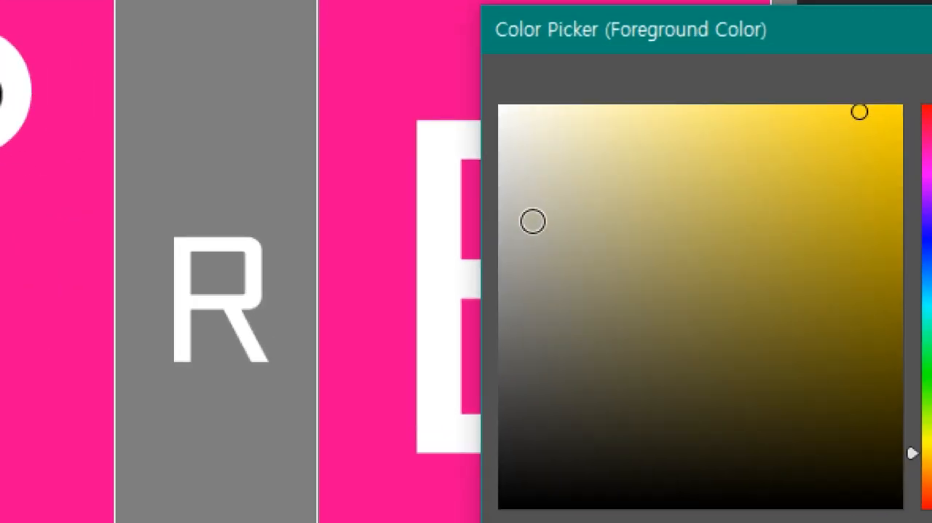
click(533, 233)
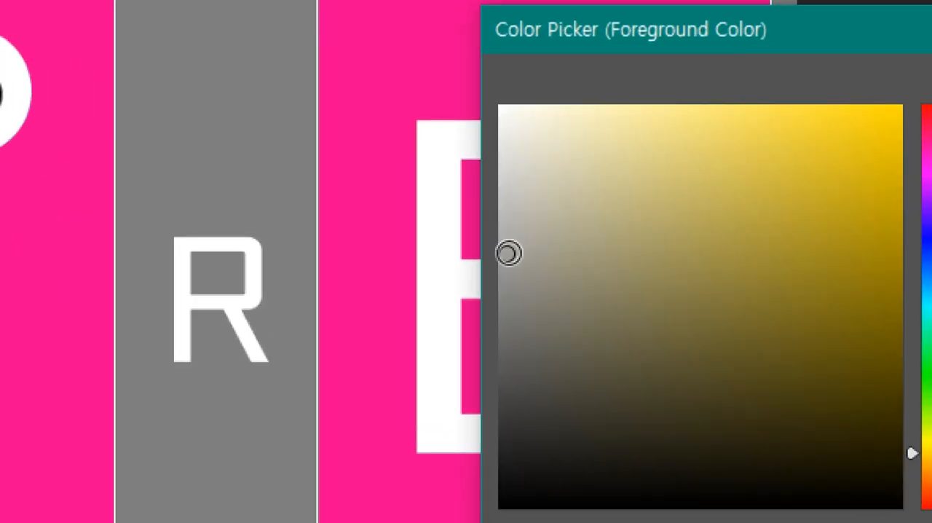
drag(508, 252, 501, 309)
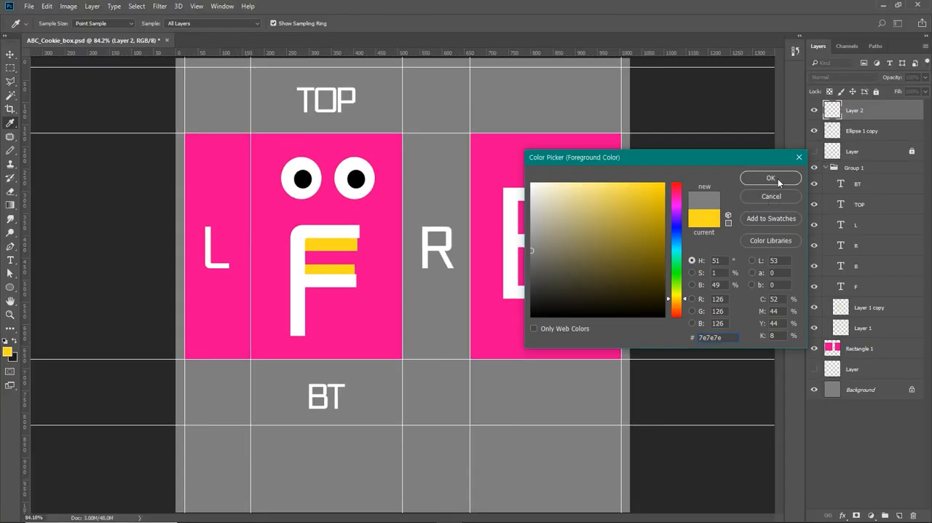
click(770, 178)
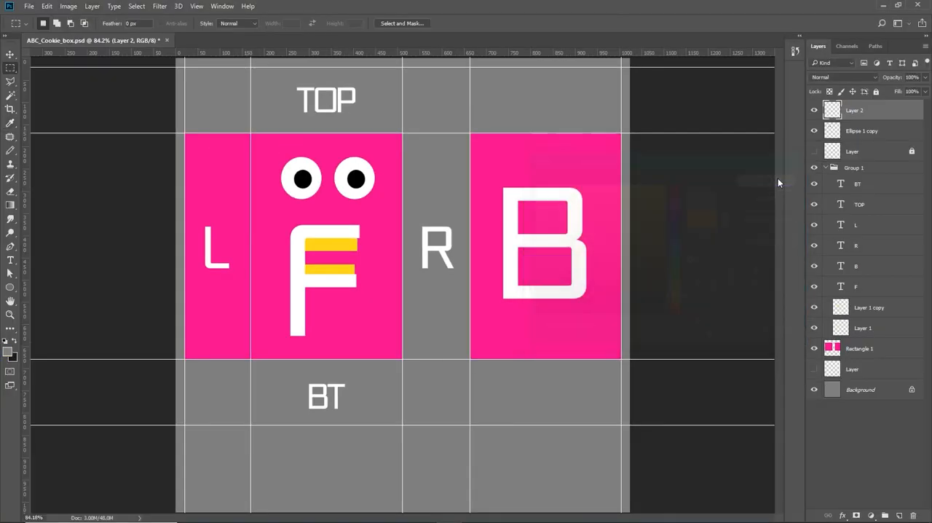
click(10, 354)
click(520, 222)
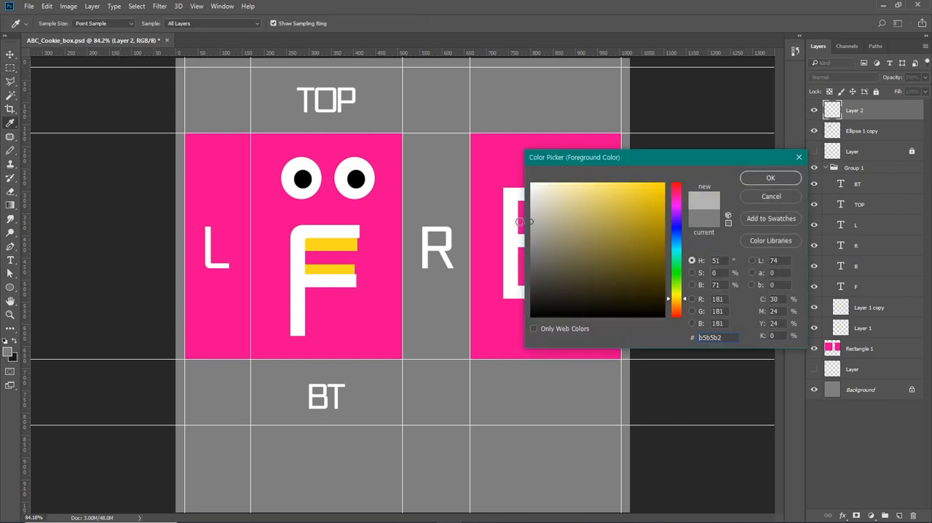
click(757, 176)
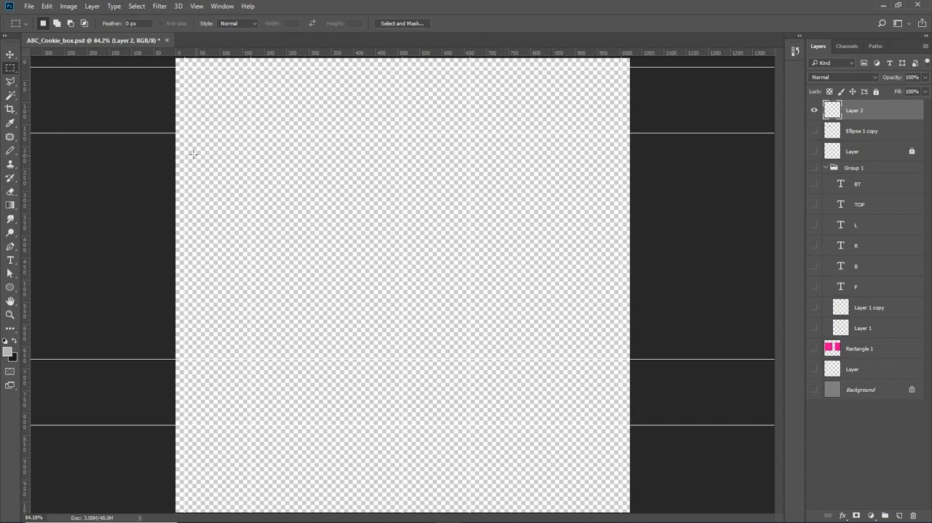
- With every other layer hidden, fill a rectangular band across the full canvas width on Layer 2 with the light gray foreground color
drag(192, 154, 665, 272)
key(alt)
key(alt+BackSpace)
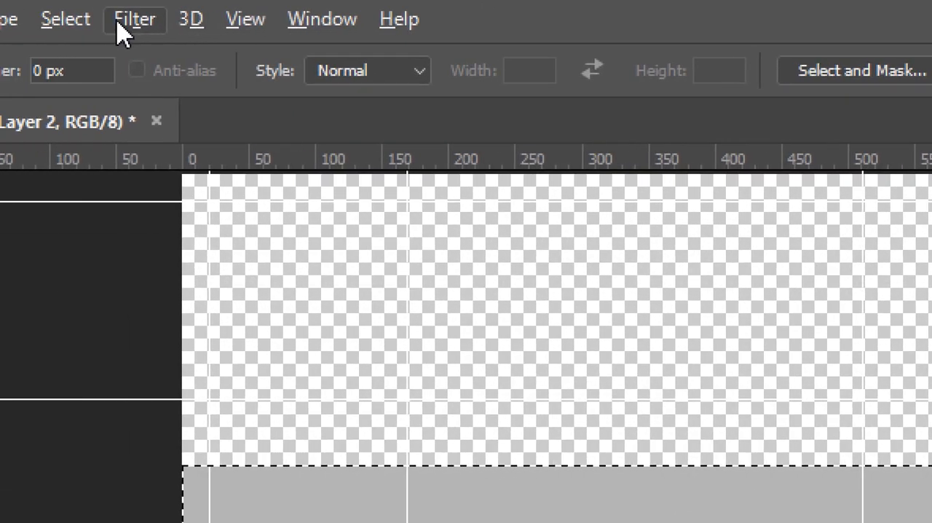
click(71, 21)
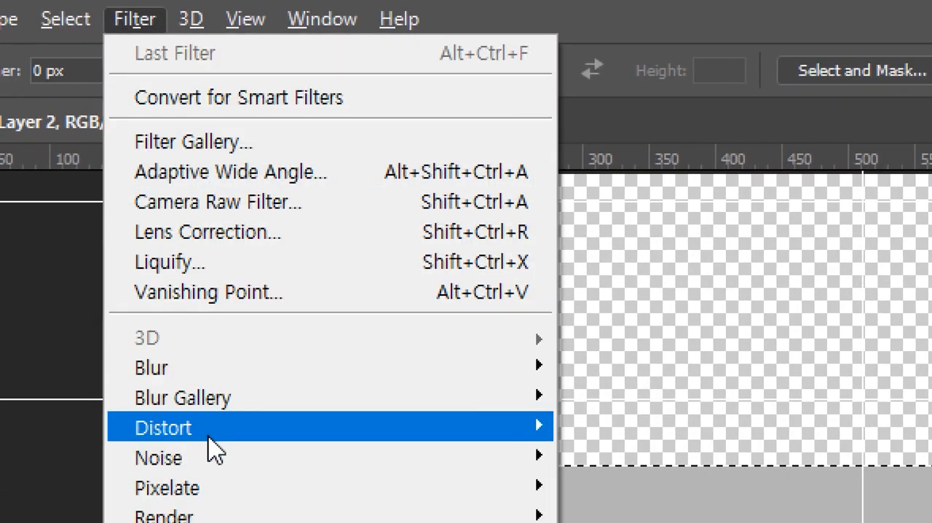
mouse_move(217, 458)
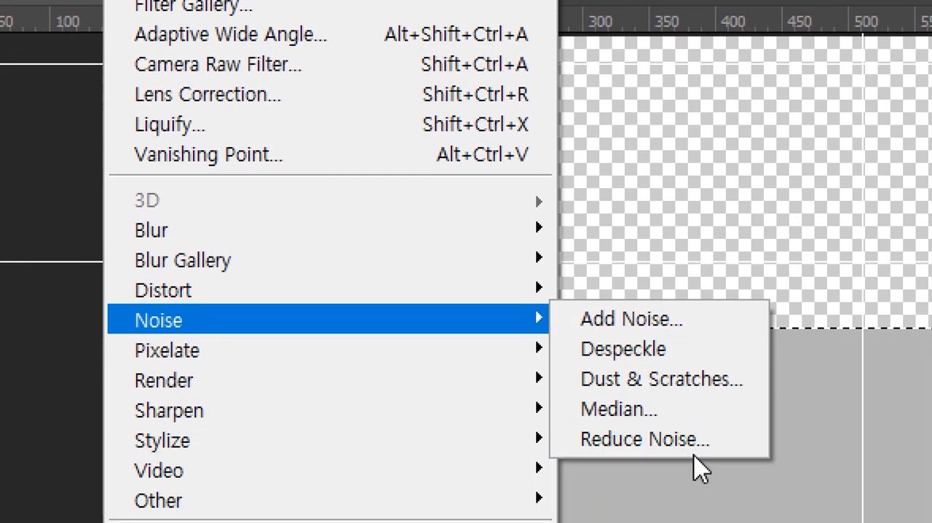
click(668, 326)
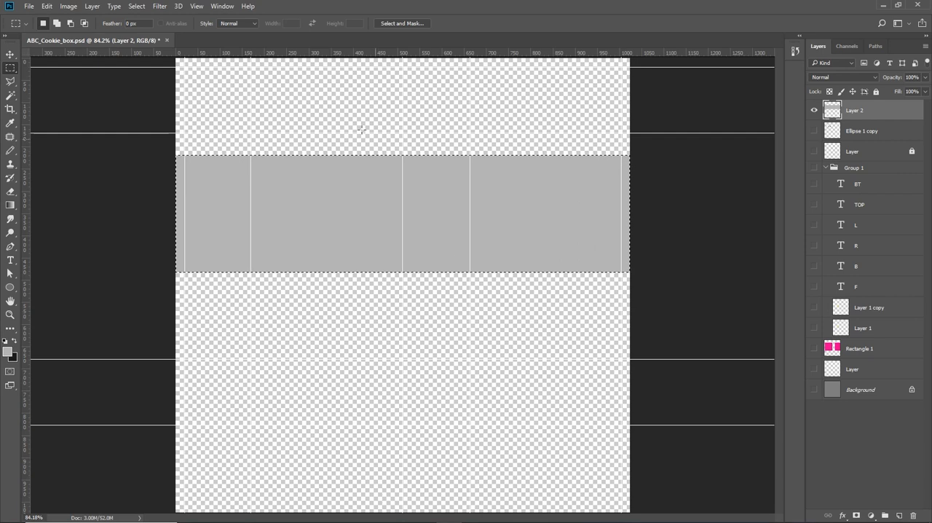
click(157, 7)
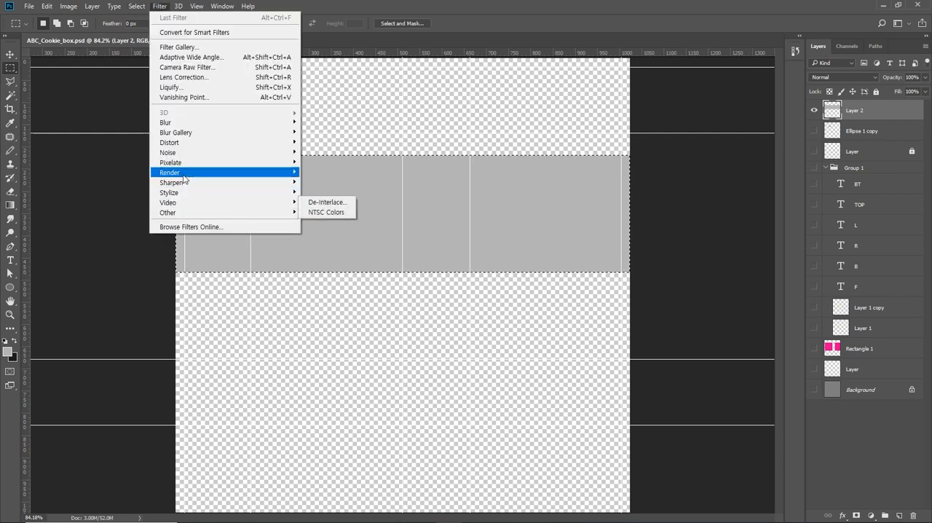
mouse_move(188, 169)
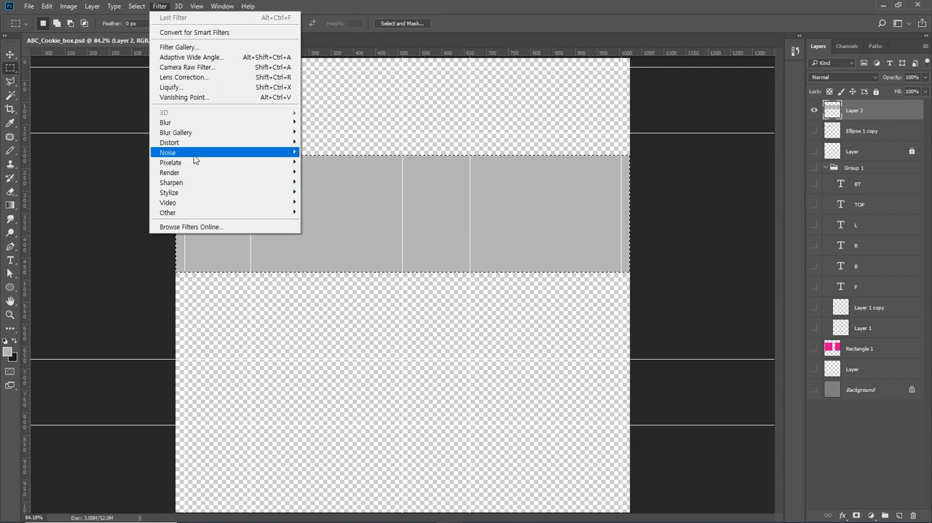
mouse_move(182, 152)
click(322, 152)
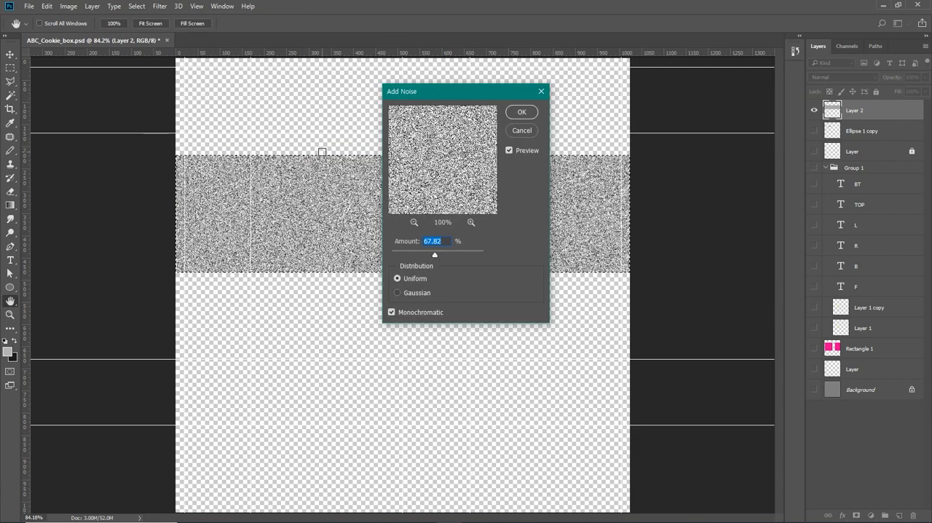
drag(436, 93, 493, 264)
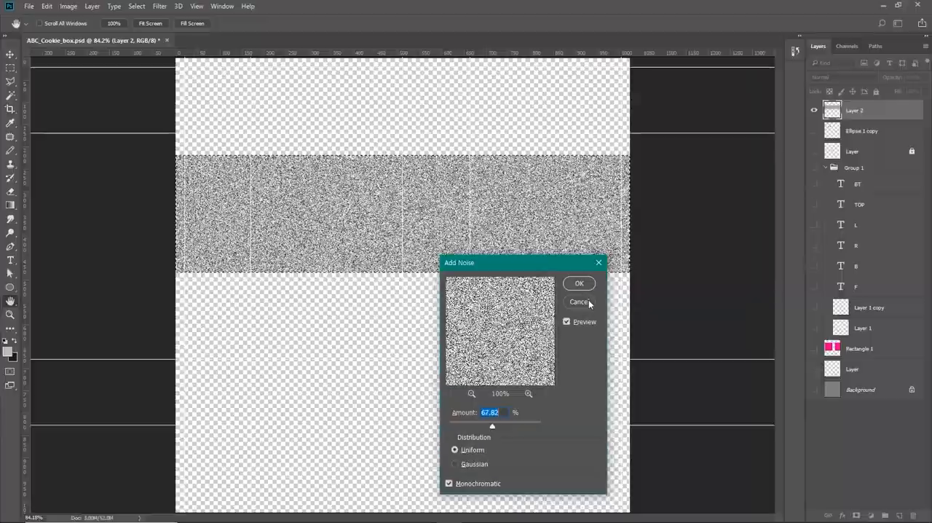
click(579, 301)
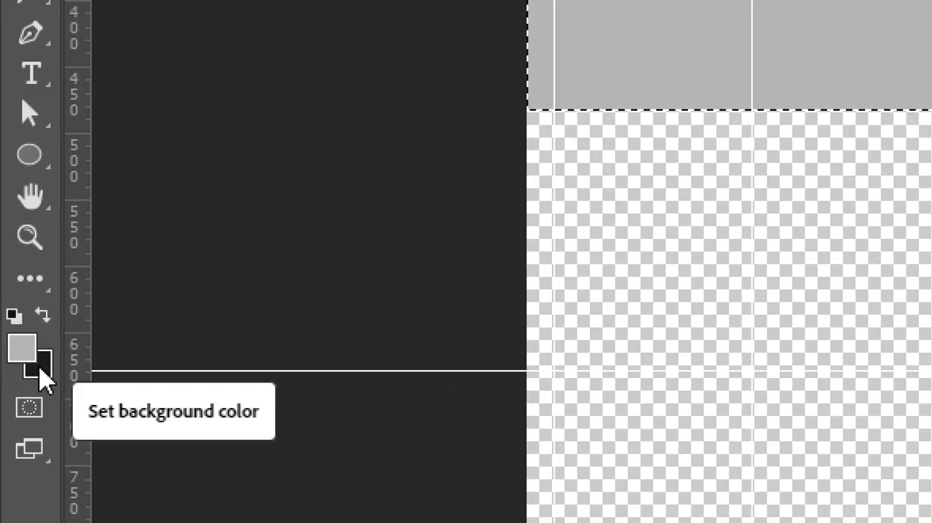
- Set the background color to white (#ffffff) and start Add Noise on the gray band with an amount of 23.95%
click(41, 369)
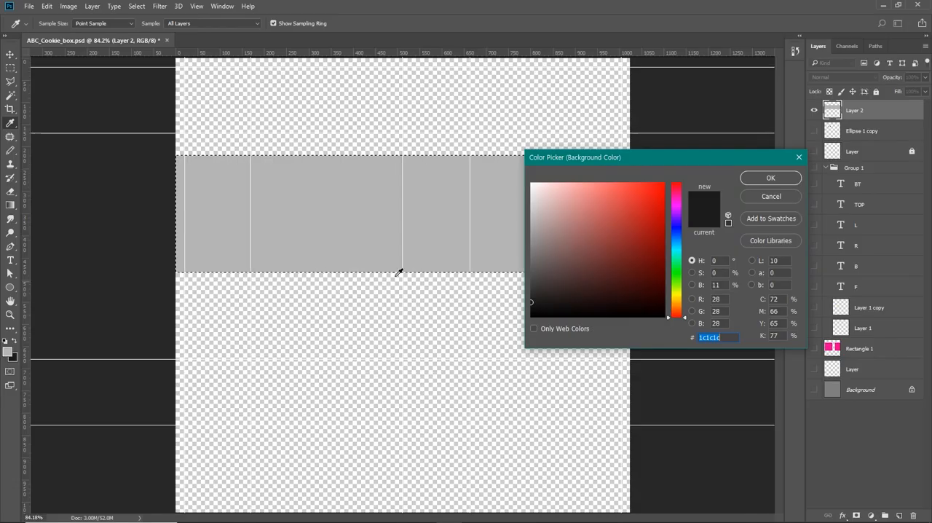
click(770, 178)
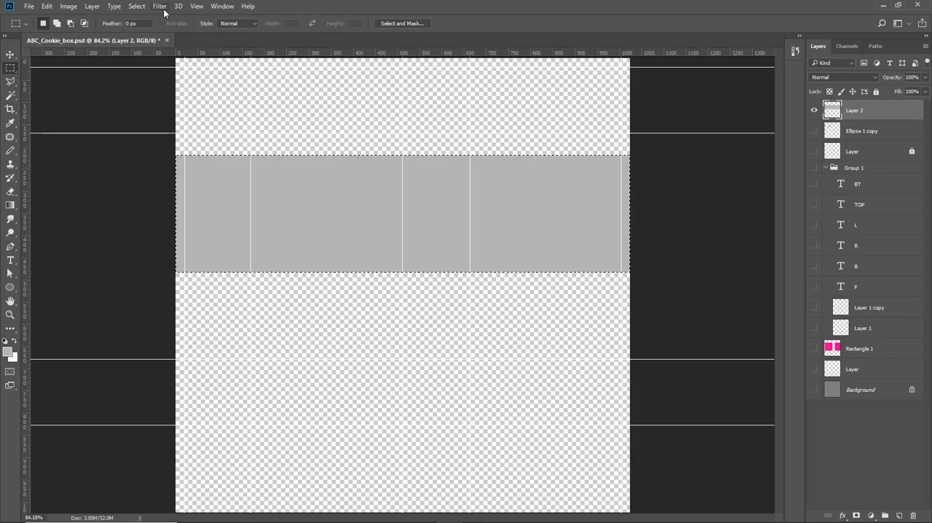
click(162, 7)
mouse_move(230, 158)
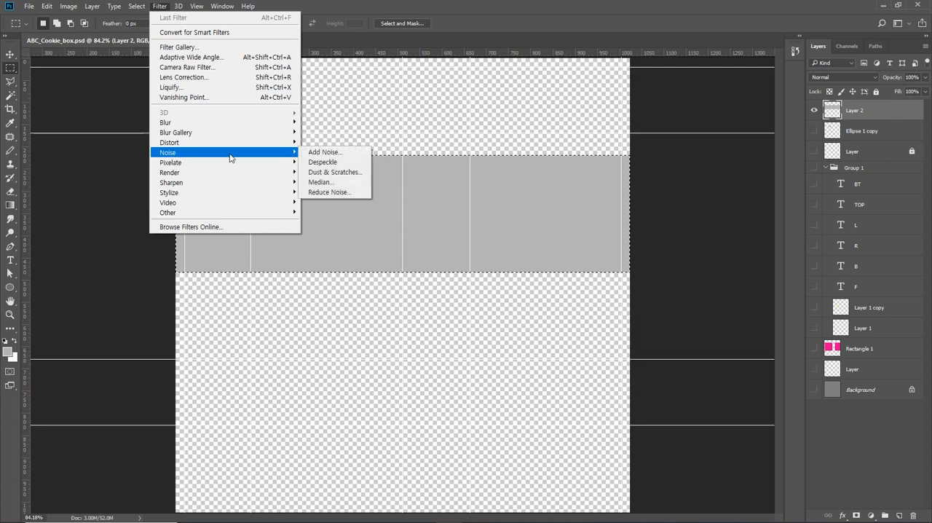
click(325, 153)
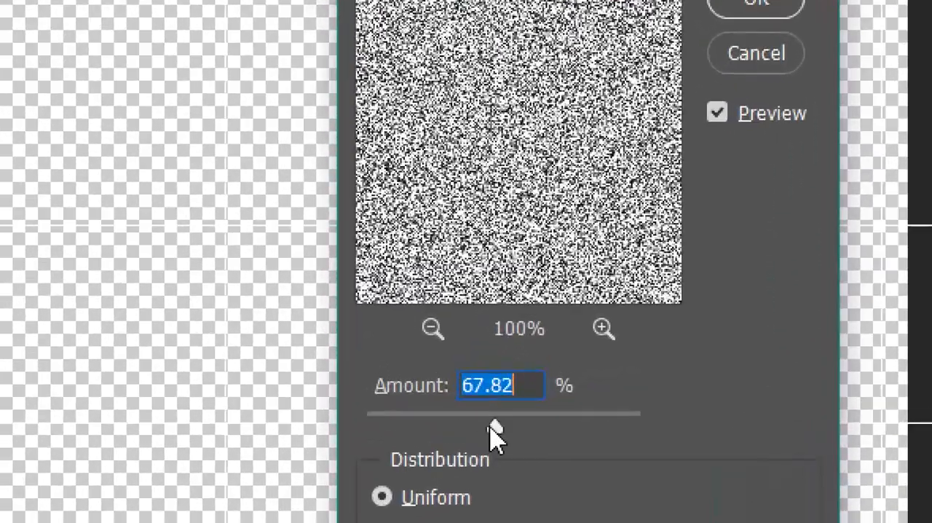
drag(493, 429, 445, 435)
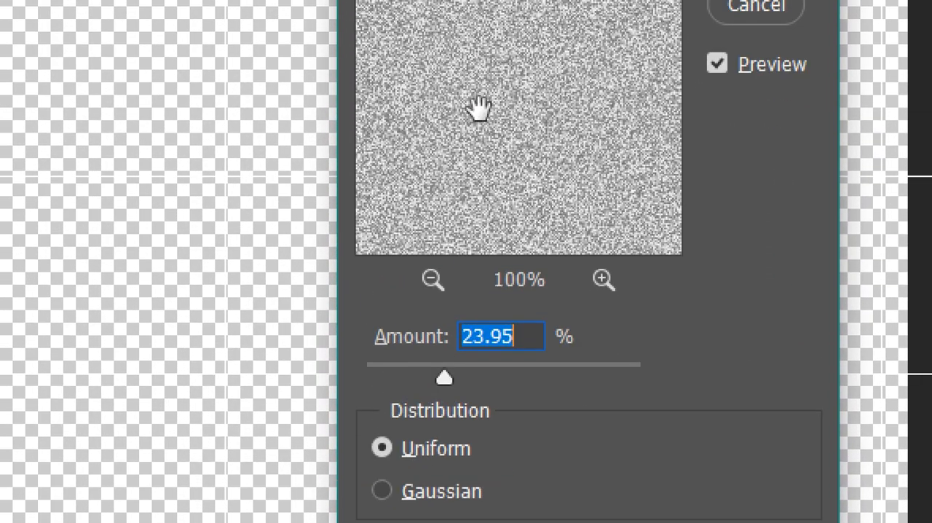
- Compare the Gaussian and colored noise options, and apply the noise with Uniform distribution and Monochromatic enabled
click(443, 492)
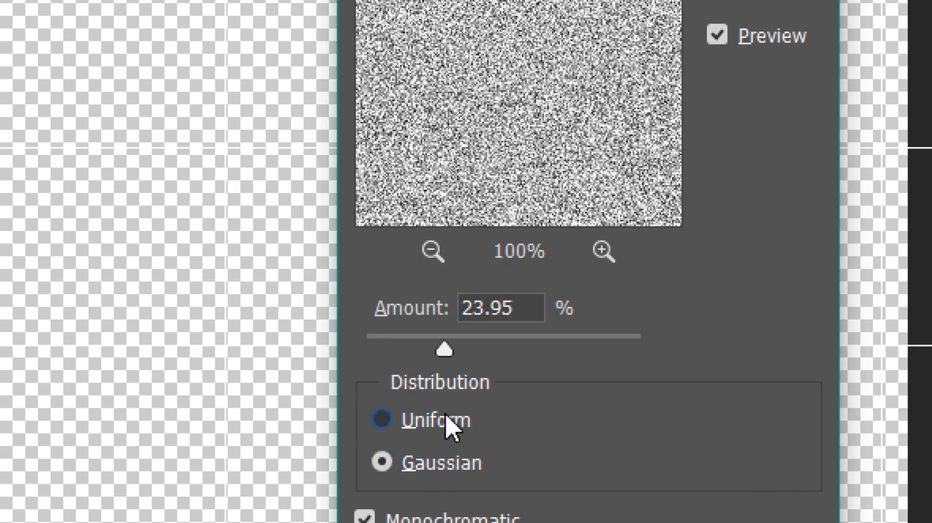
click(447, 426)
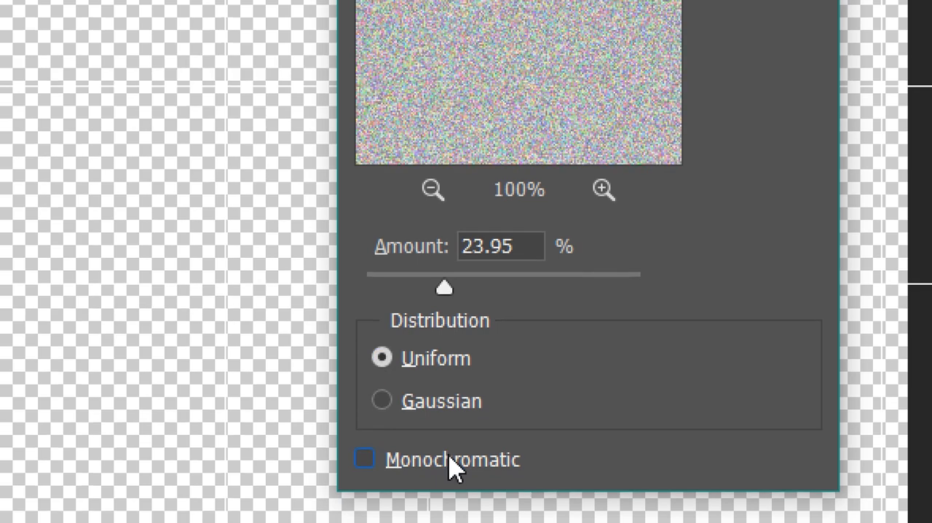
click(450, 464)
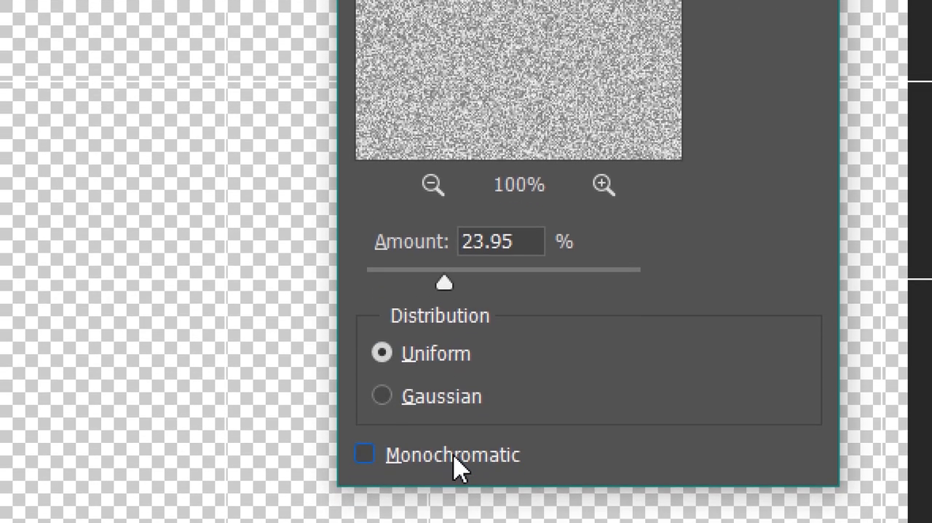
click(456, 465)
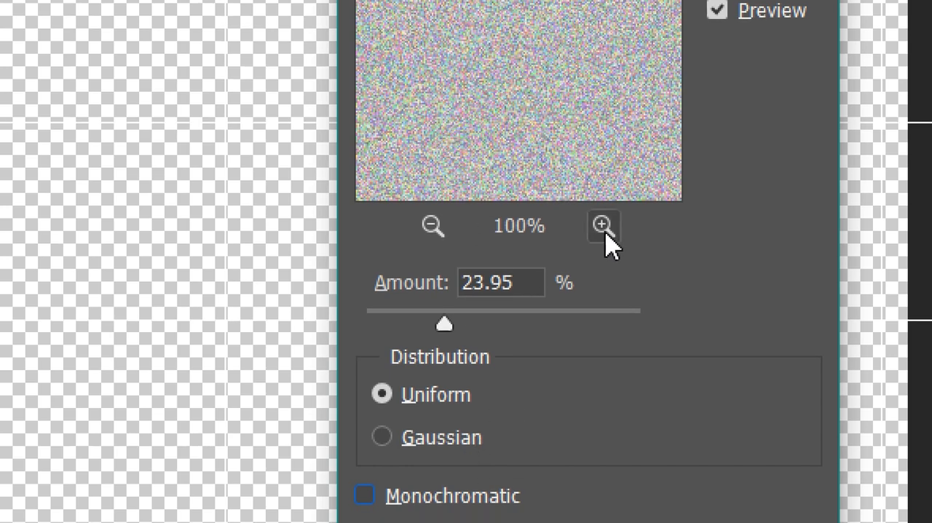
click(604, 230)
click(604, 230)
click(604, 230)
click(604, 230)
click(604, 230)
click(604, 230)
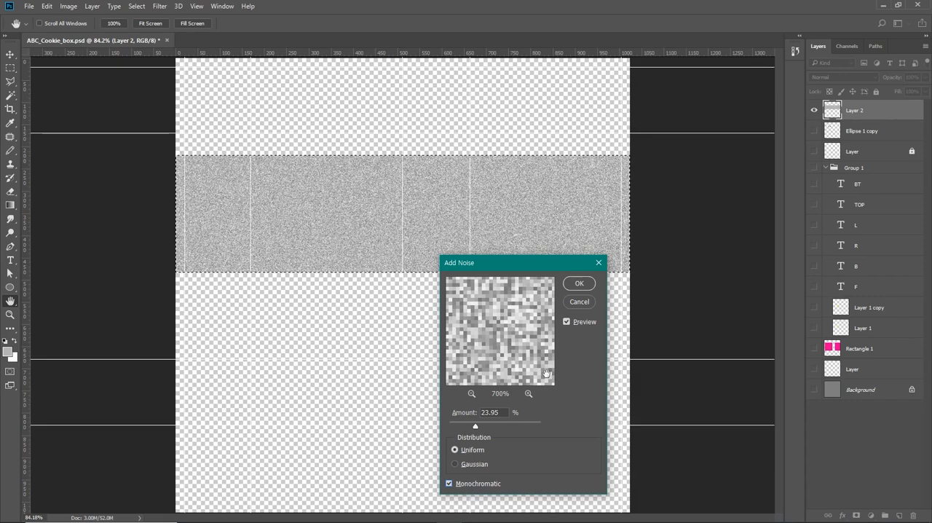
click(579, 283)
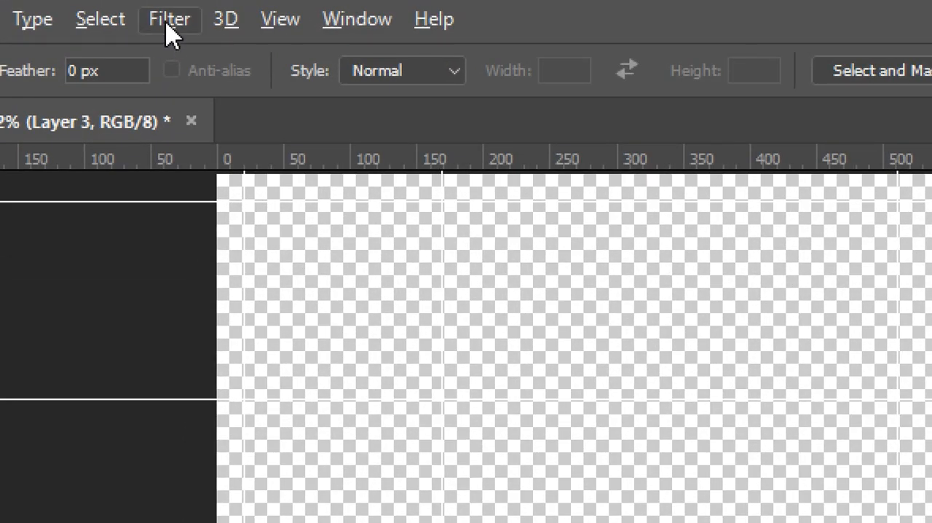
- Apply a Motion Blur with angle 0° and the maximum distance of 2000 pixels to the noise band on Layer 3, and hide the guides
click(168, 19)
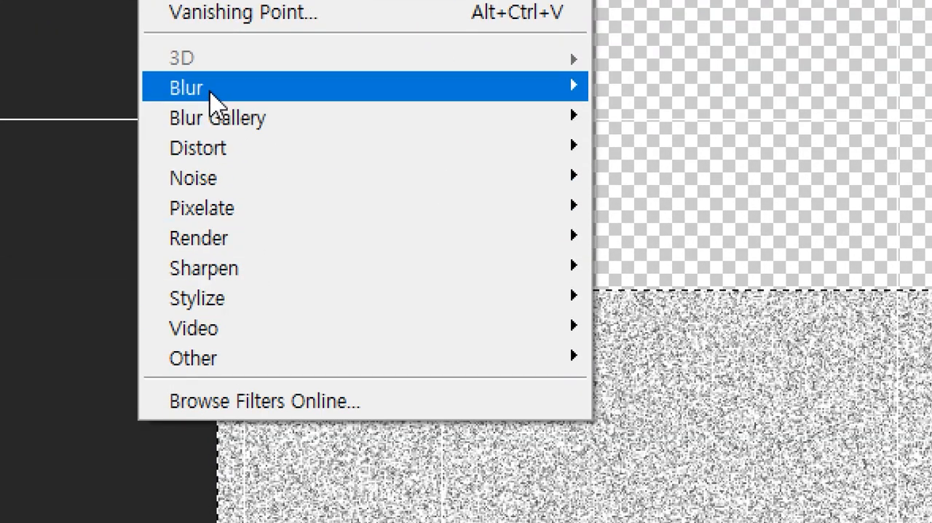
mouse_move(210, 93)
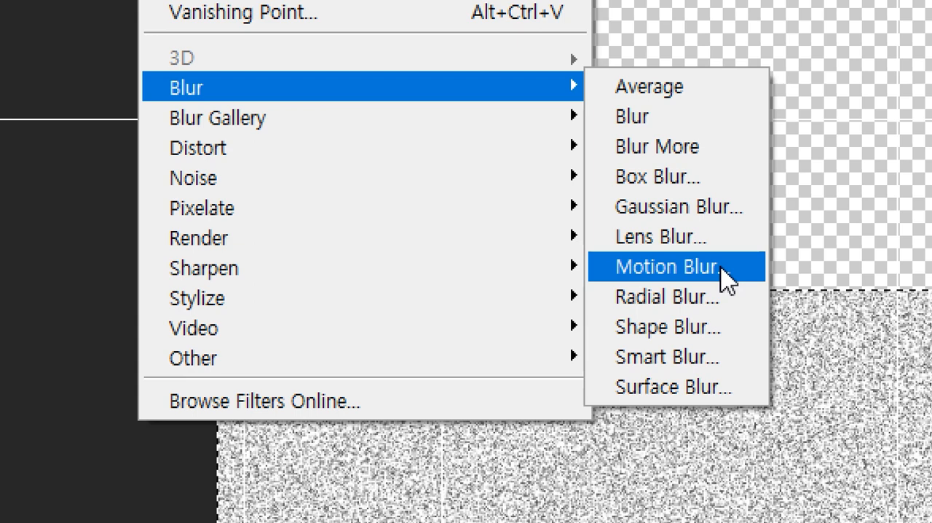
click(720, 267)
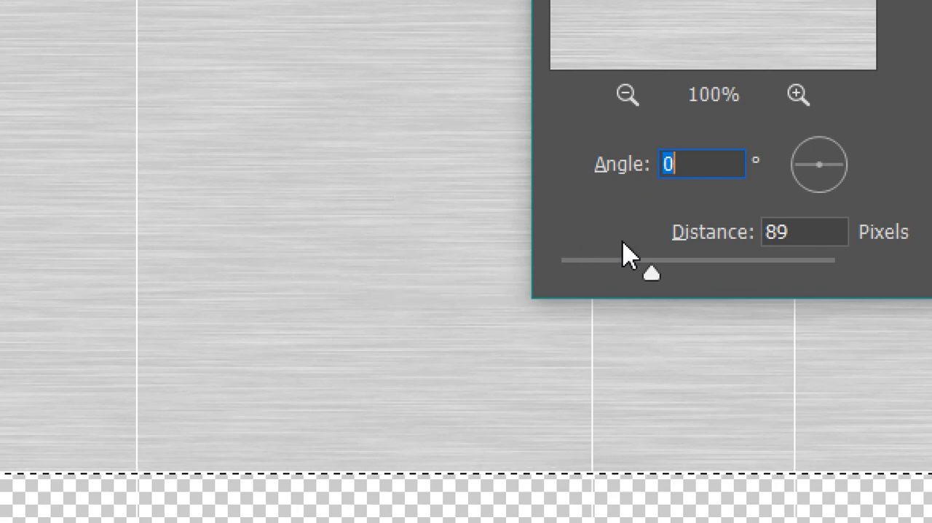
drag(650, 274, 868, 284)
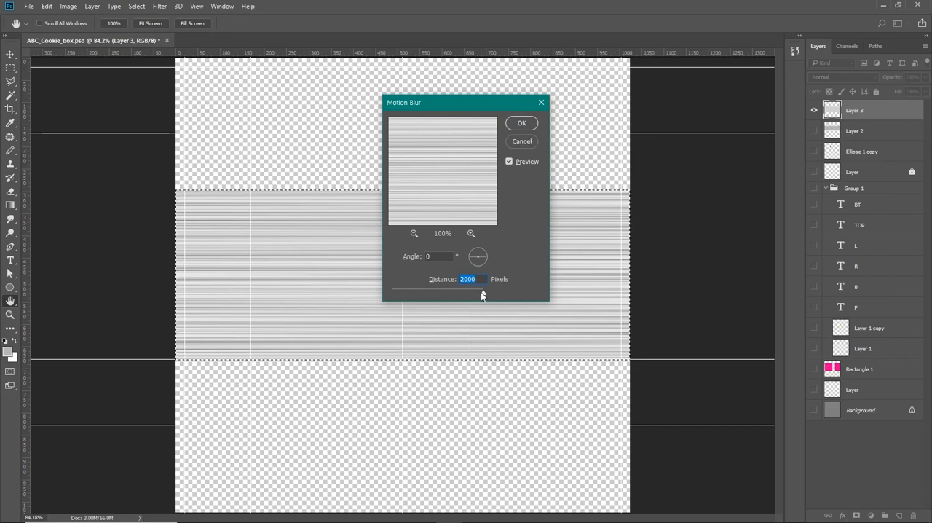
drag(481, 295, 452, 293)
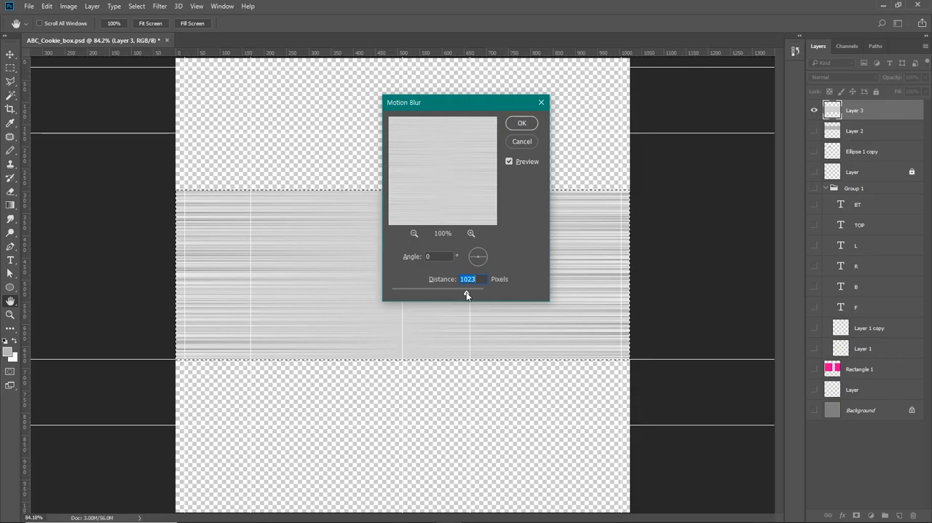
drag(452, 293, 497, 294)
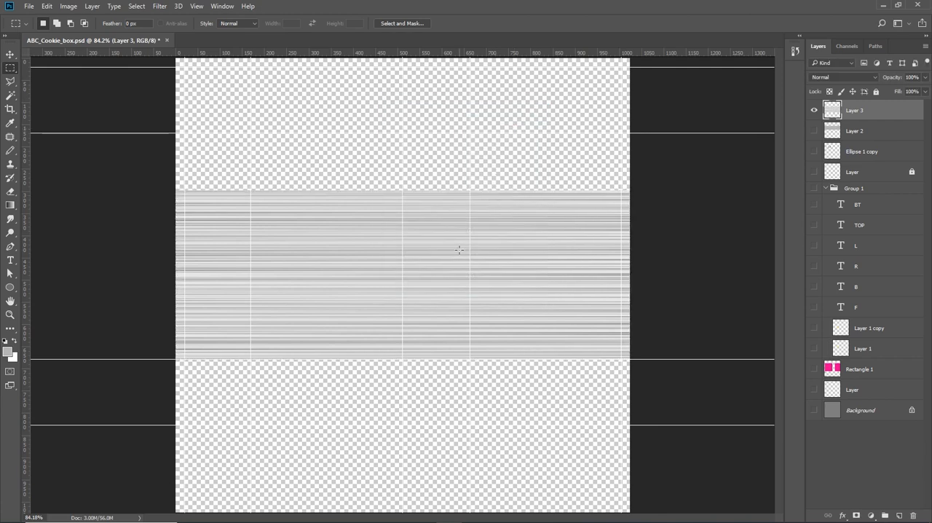
key(ctrl+h)
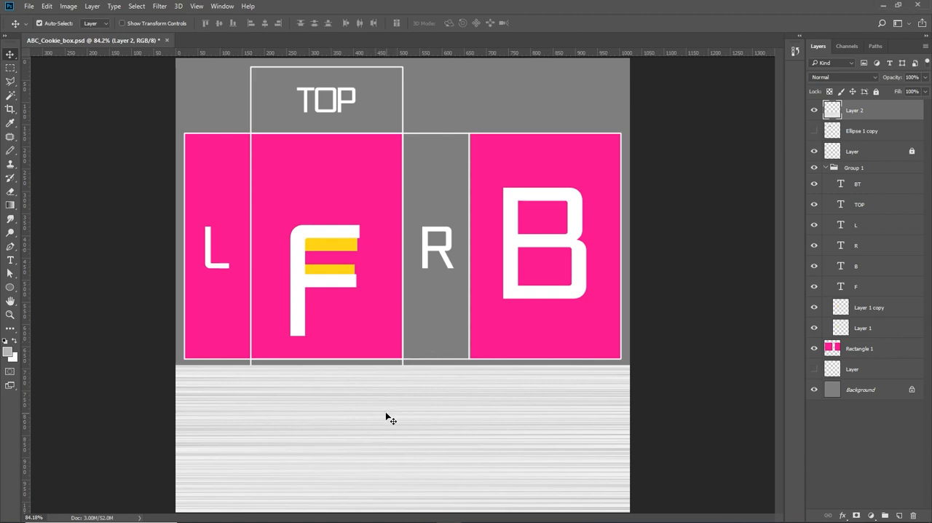
- Try moving the streaked Layer 2 texture up over the box panels and rotating it 90°
drag(386, 417, 396, 318)
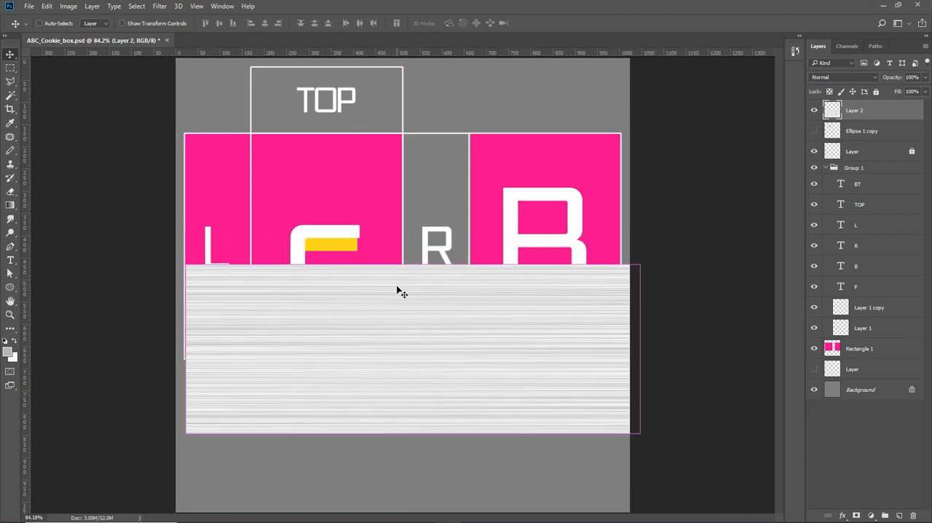
key(ctrl+t)
shift+drag(490, 206, 487, 398)
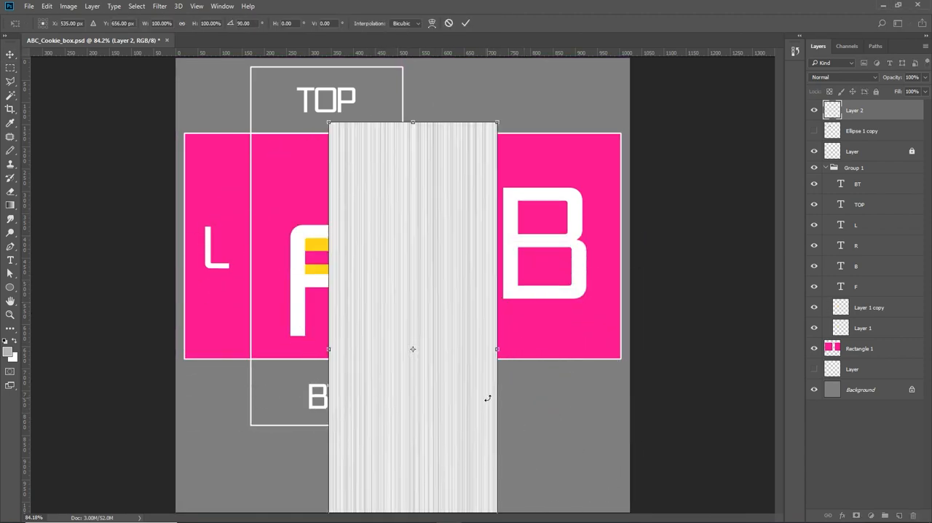
key(Return)
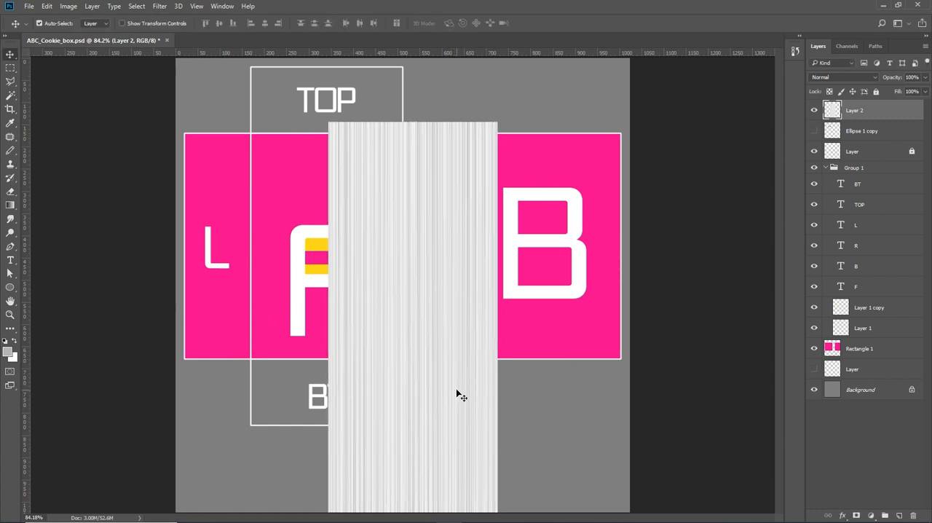
key(ctrl+z)
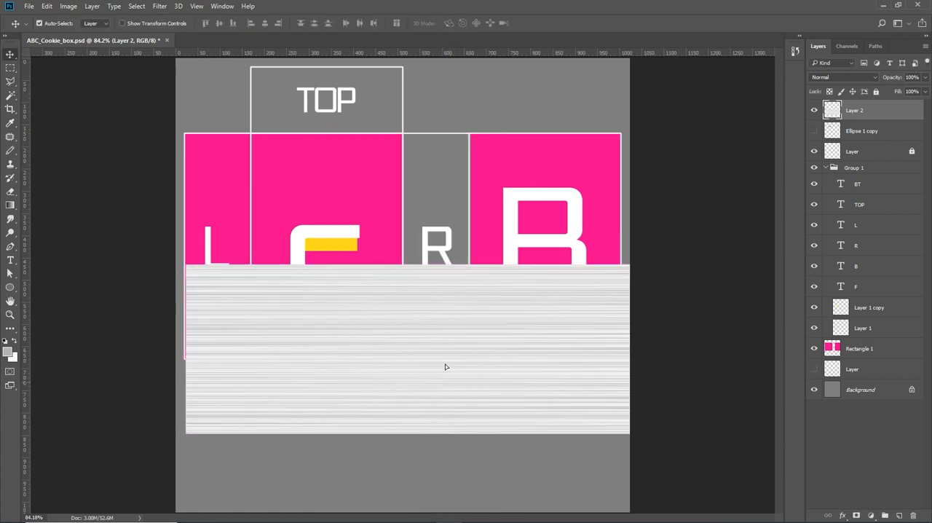
- Duplicate the streaked texture layer and hide the copy, keeping Layer 2 visible
alt+drag(445, 369, 431, 217)
drag(451, 342, 484, 443)
drag(462, 406, 443, 328)
click(443, 202)
click(814, 110)
- Scale Layer 2's texture down proportionally to about 410 × 150 px and place it over the BT panel below the F panel
key(ctrl+t)
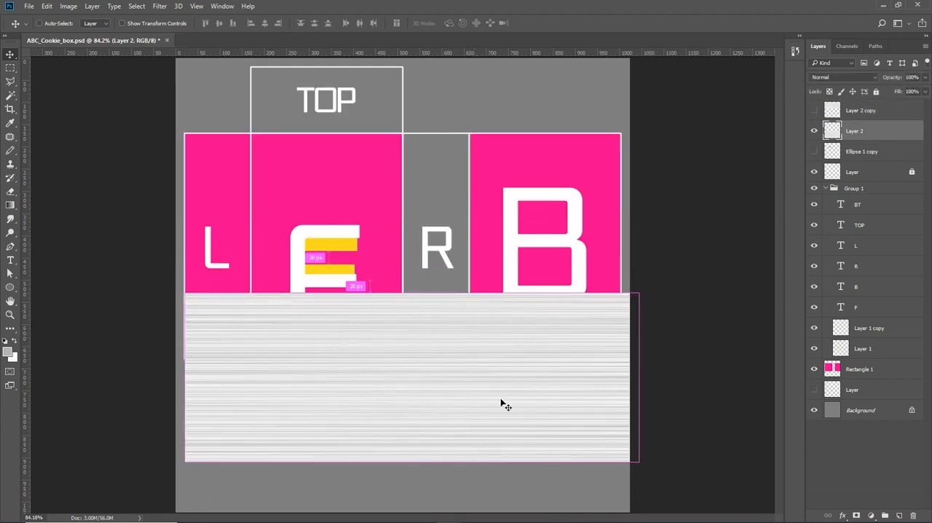
drag(640, 461, 404, 377)
drag(349, 353, 425, 330)
key(ctrl+1)
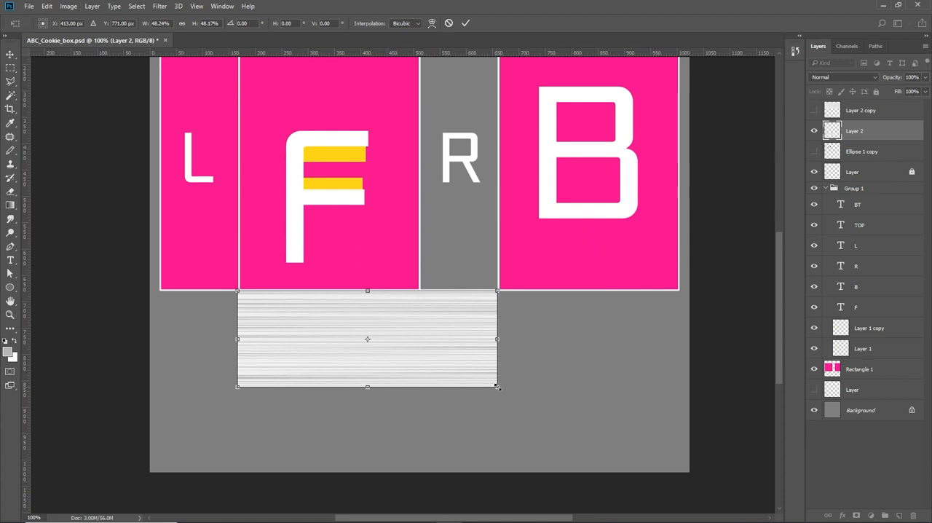
drag(497, 386, 447, 399)
key(Return)
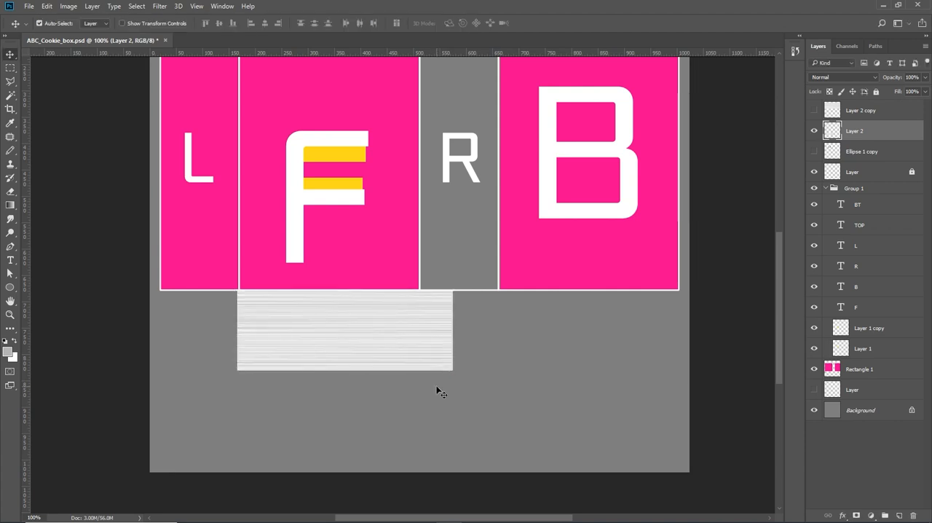
- Check how the Layer 2 texture lines up with the BT panel, and hide the locked white outline layer
key(ctrl+plus)
key(ctrl+plus)
drag(389, 381, 566, 320)
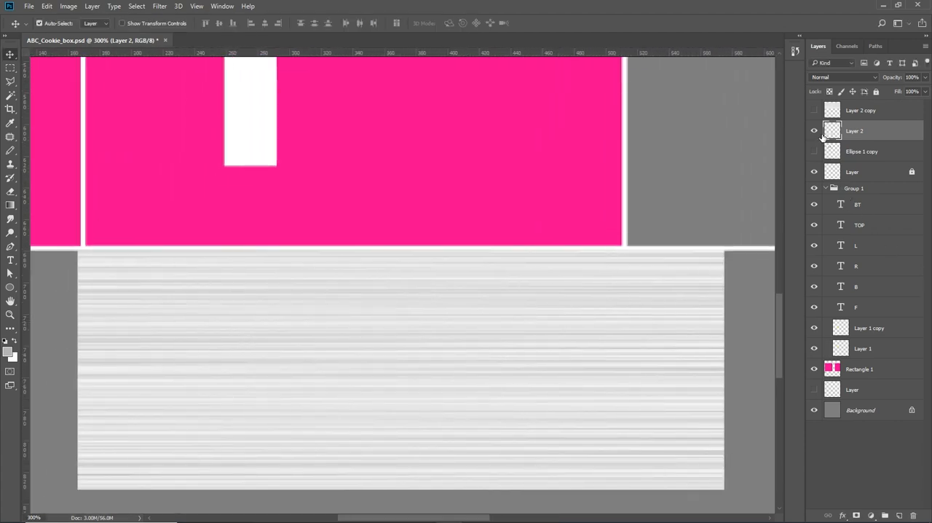
click(815, 131)
click(815, 131)
click(814, 172)
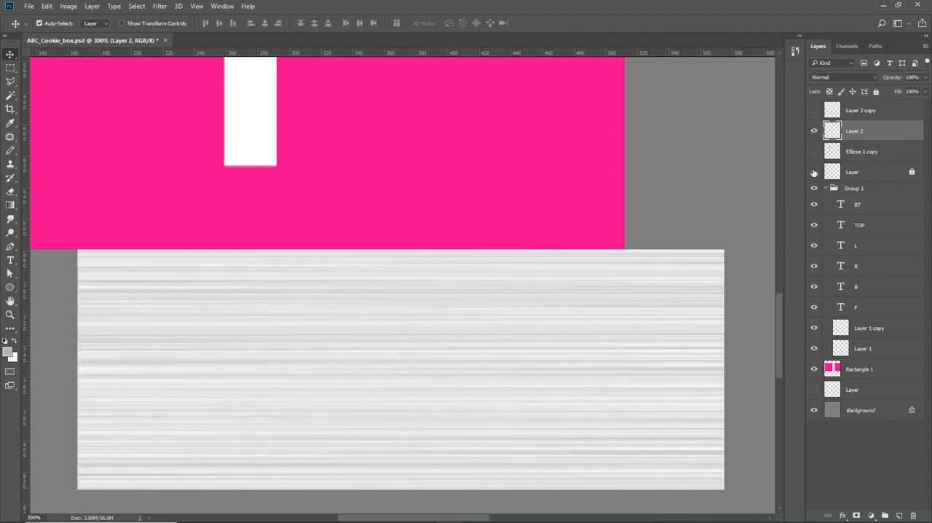
- Show the guides, snap Layer 2's texture to the BT panel's upper-left guide corner, and check it against the white outline layer
click(814, 172)
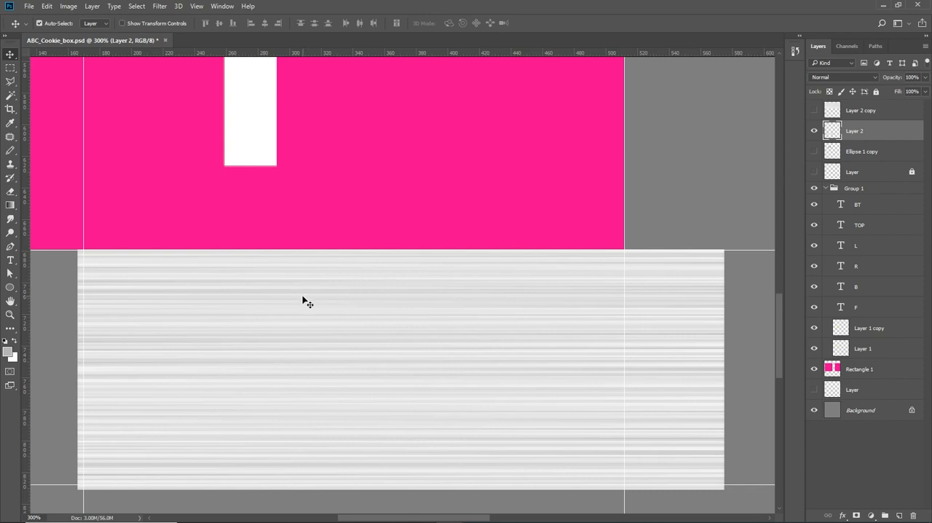
drag(302, 299, 308, 302)
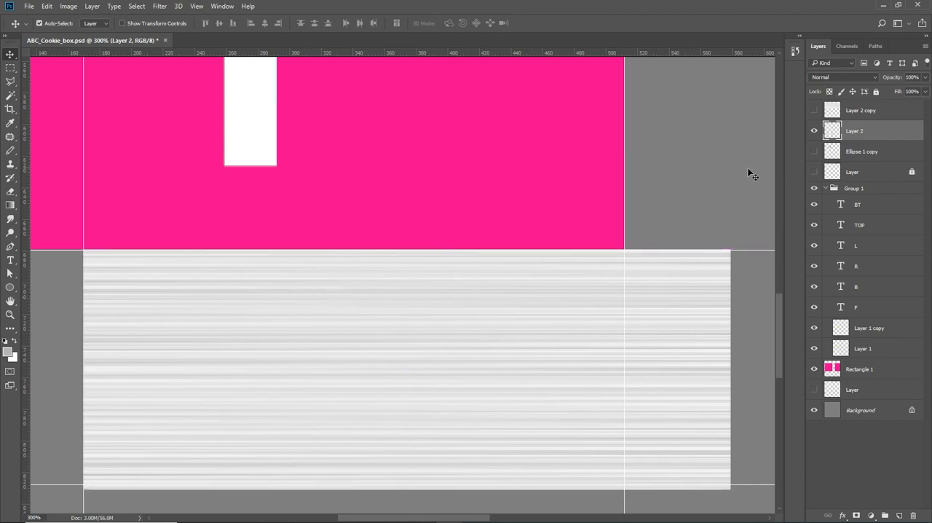
click(814, 172)
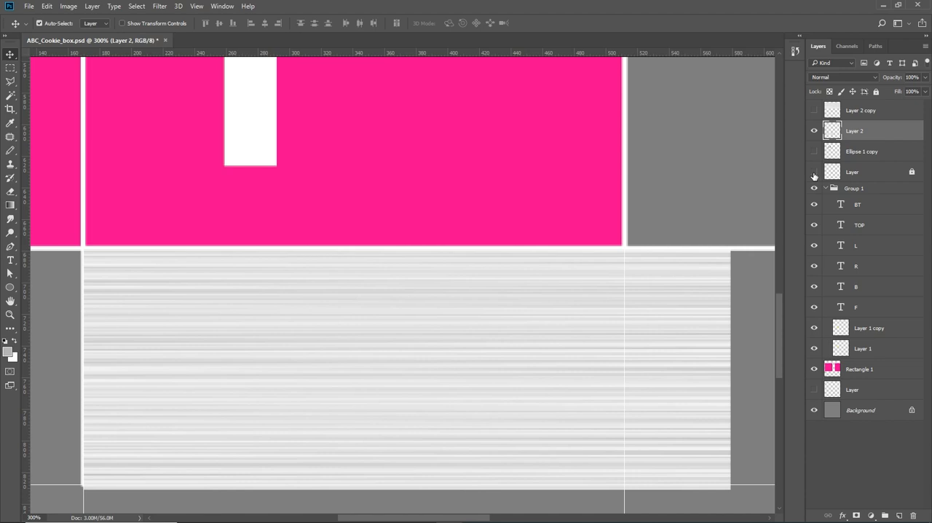
click(814, 172)
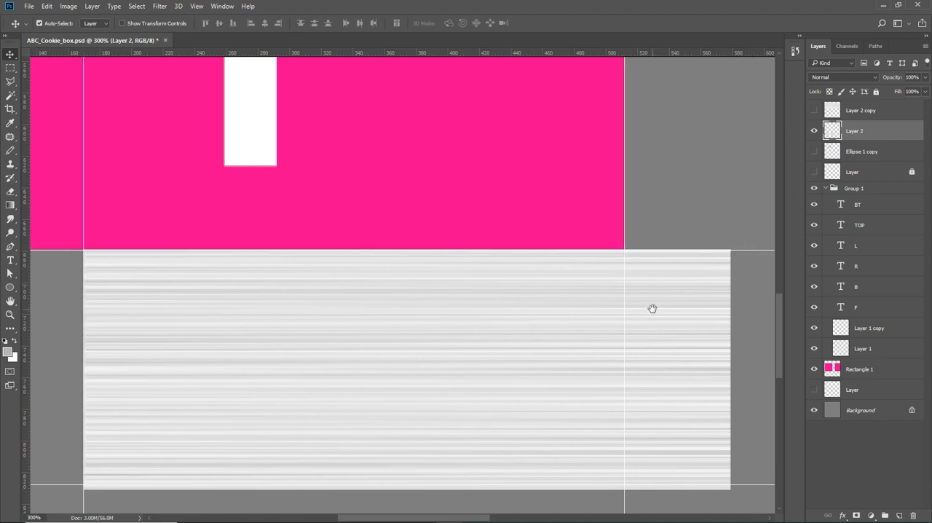
- Resize Layer 2's texture to 98.03% height and narrow it to the right guide so it fills the BT panel
scroll(651, 308, down, 2)
key(ctrl+t)
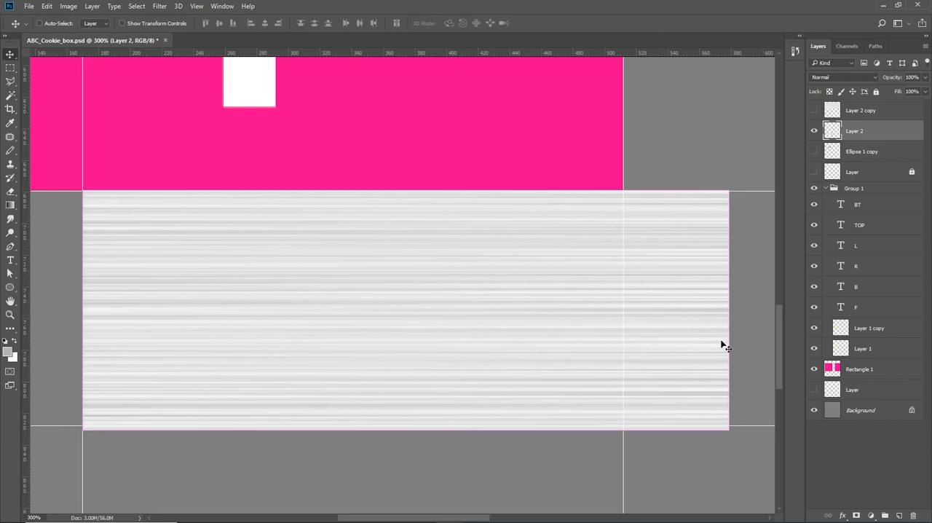
drag(728, 429, 719, 424)
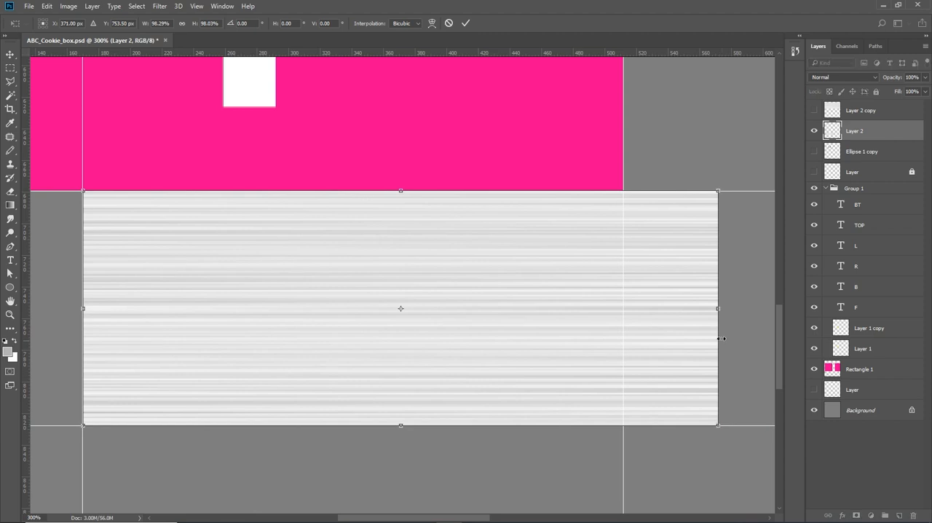
drag(718, 308, 624, 313)
key(Return)
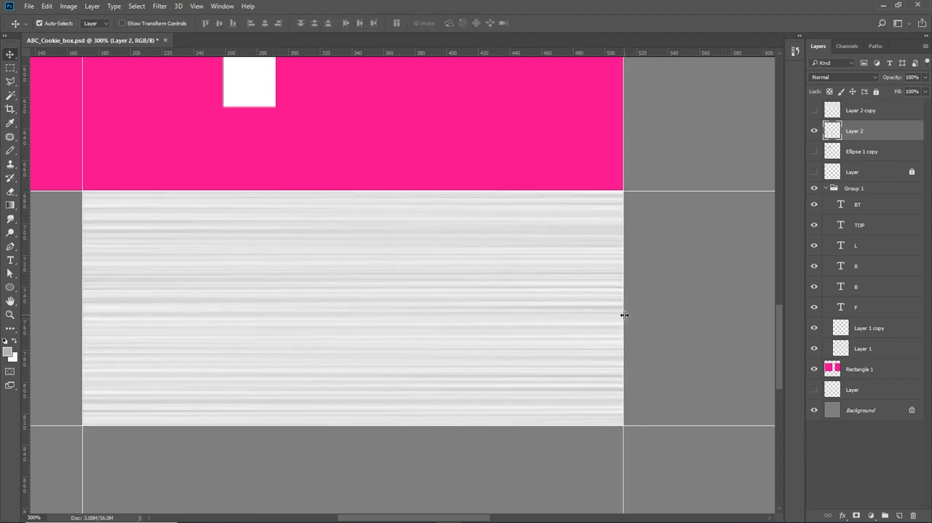
- Copy the fitted texture onto the TOP panel and place another copy, rotated 90°, over the R panel
key(ctrl+0)
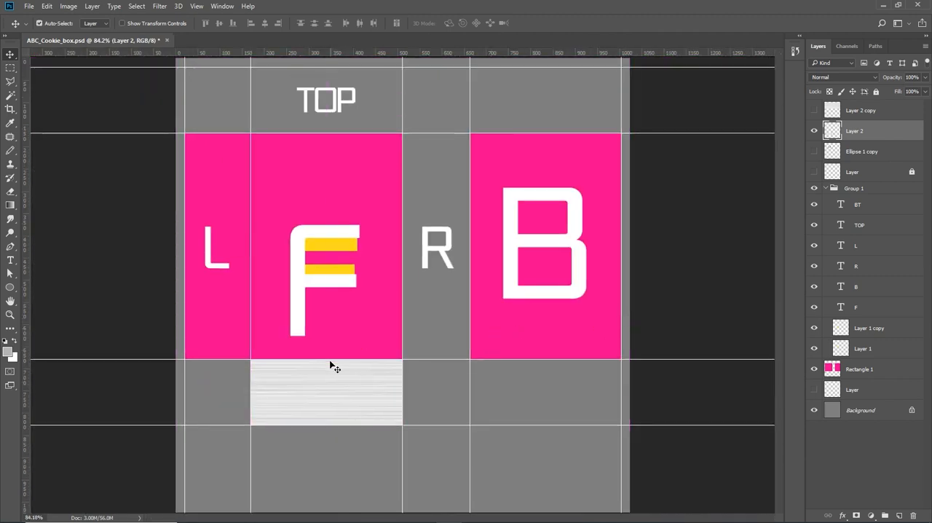
alt+drag(335, 391, 333, 104)
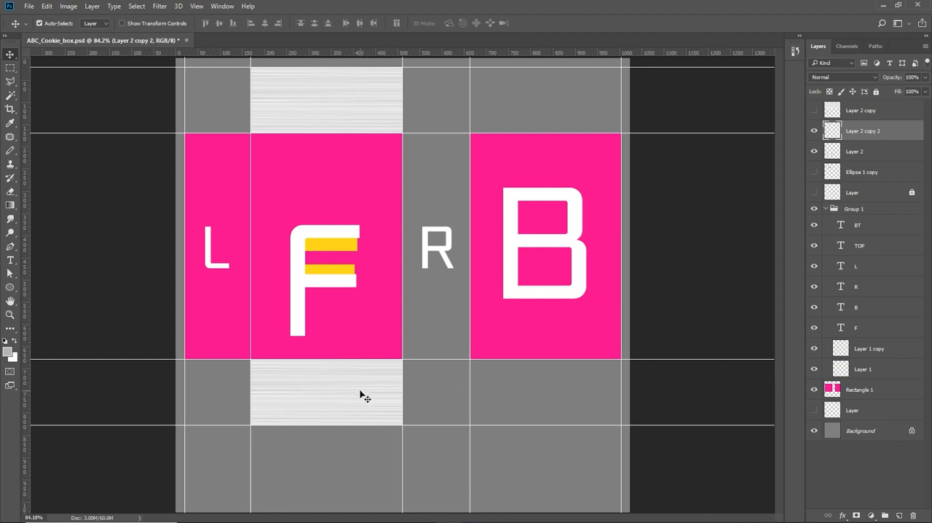
alt+drag(360, 394, 531, 233)
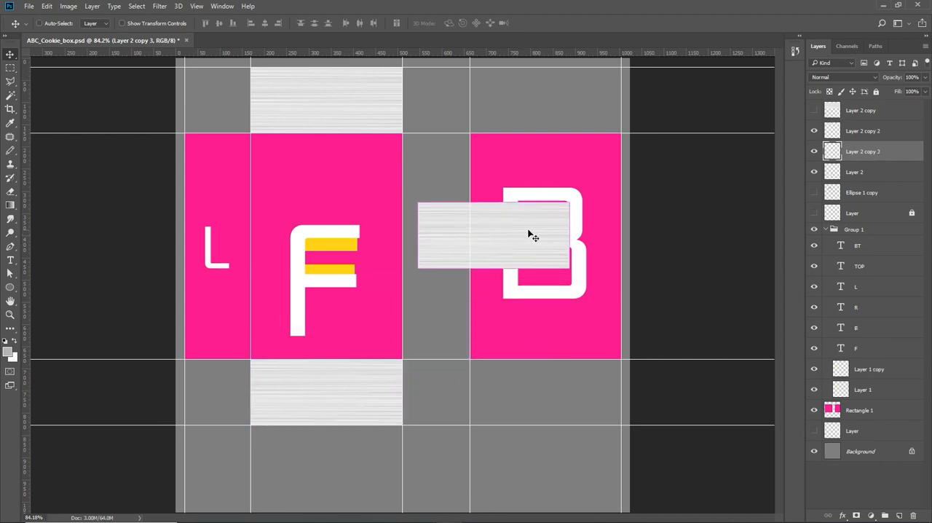
key(ctrl+t)
drag(573, 183, 556, 328)
drag(516, 277, 459, 249)
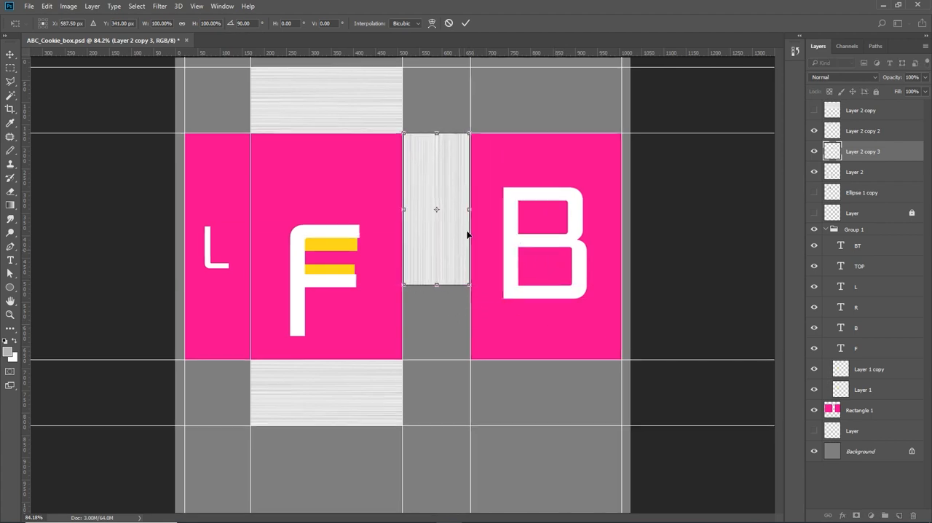
key(ctrl+plus)
key(ctrl+plus)
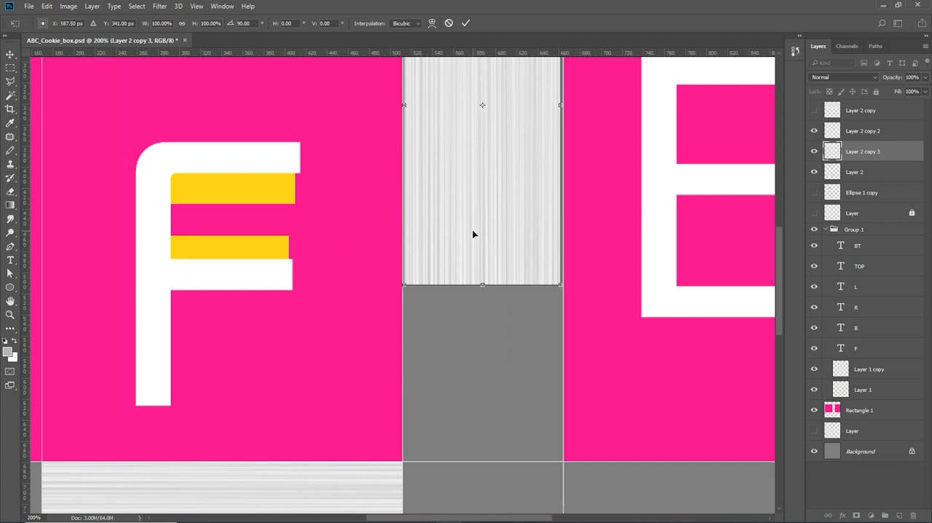
key(Return)
- Hide the interface panels and rulers and show the artwork in full-screen mode without the menu bar
key(Tab)
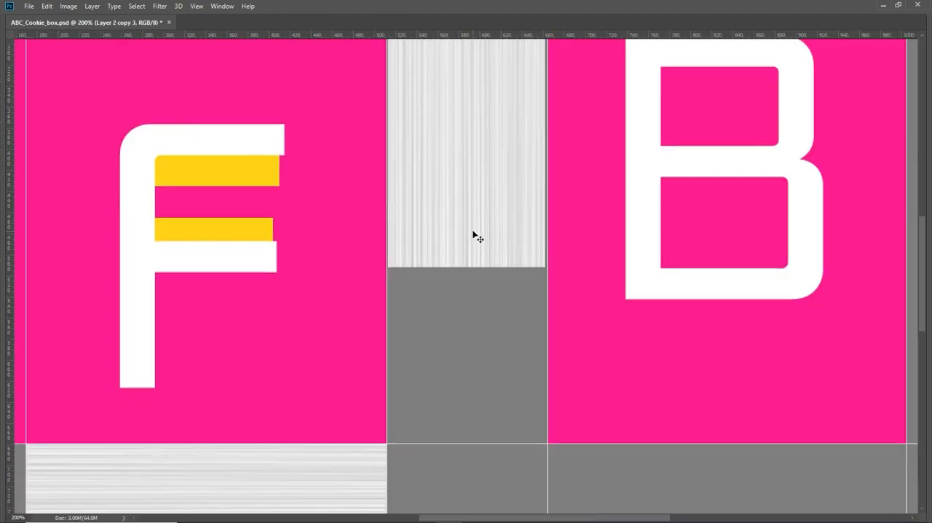
key(ctrl+r)
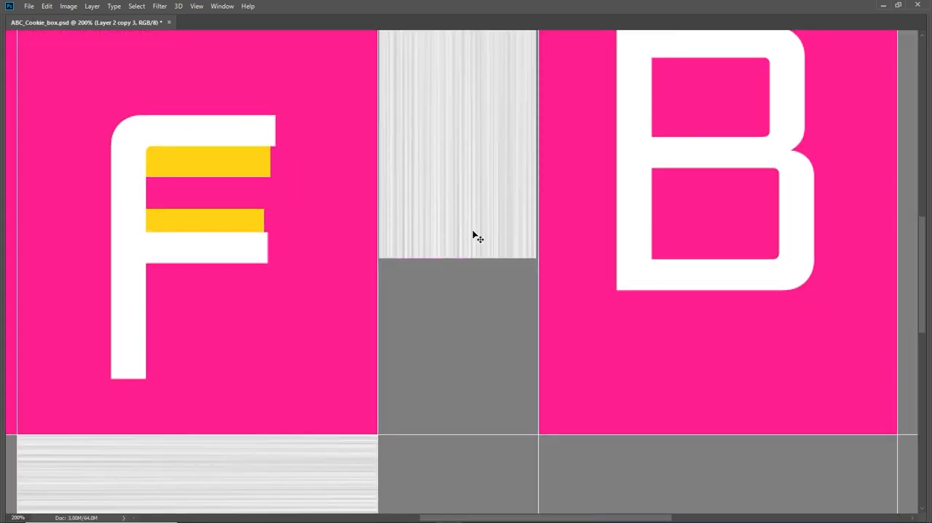
key(f)
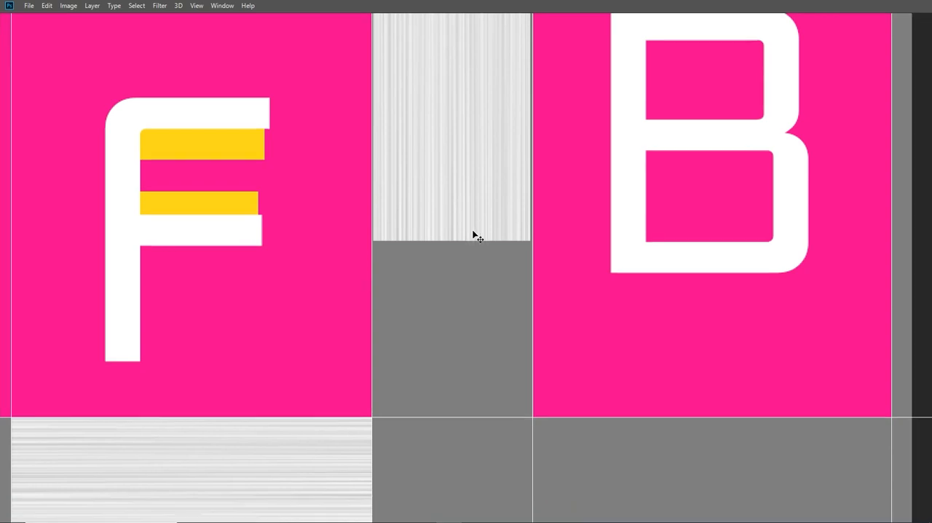
key(f)
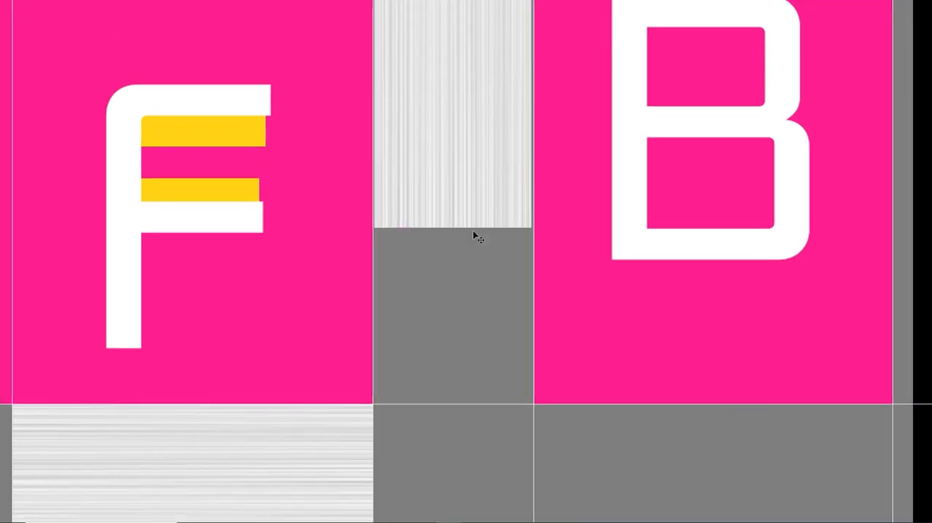
- Align the rotated texture with the R panel's left guide and stretch its width and height to fill the panel
key(ctrl+minus)
key(ctrl+plus)
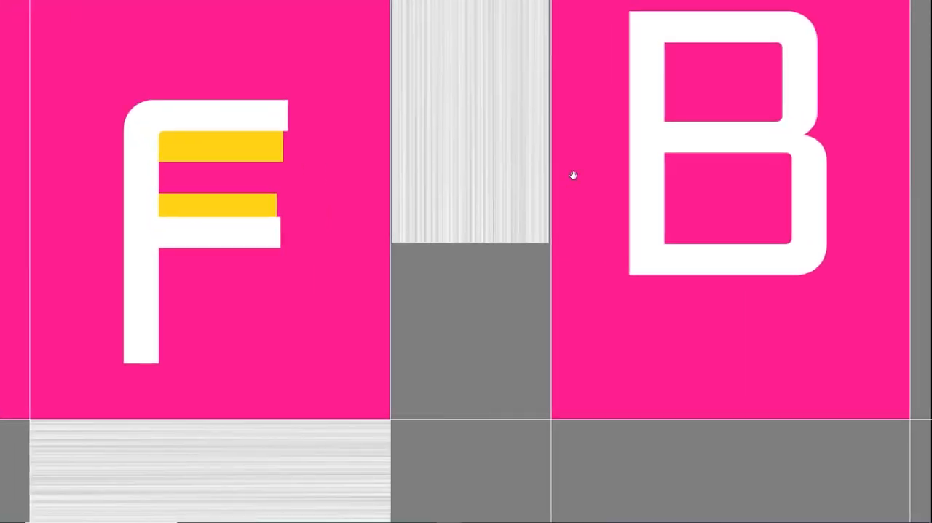
drag(574, 175, 552, 415)
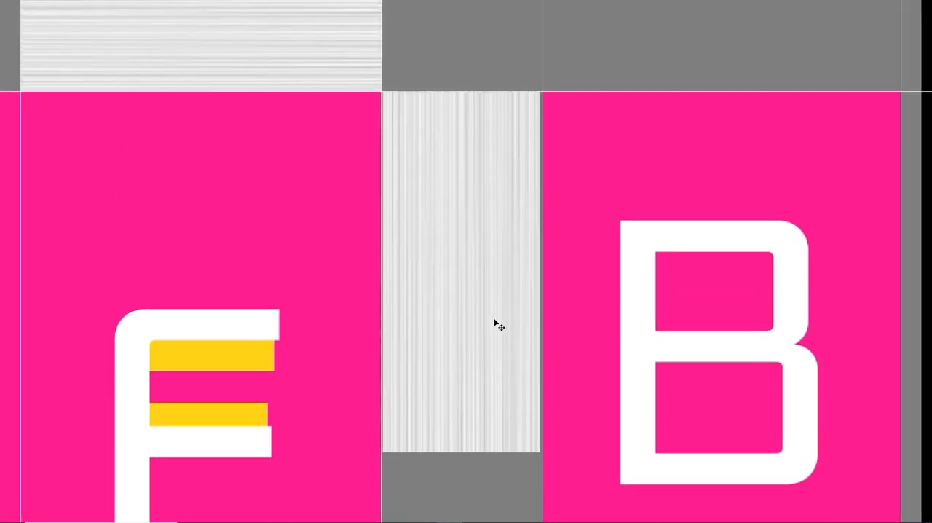
mouse_move(493, 323)
mouse_down()
mouse_move(501, 339)
mouse_move(492, 326)
mouse_up()
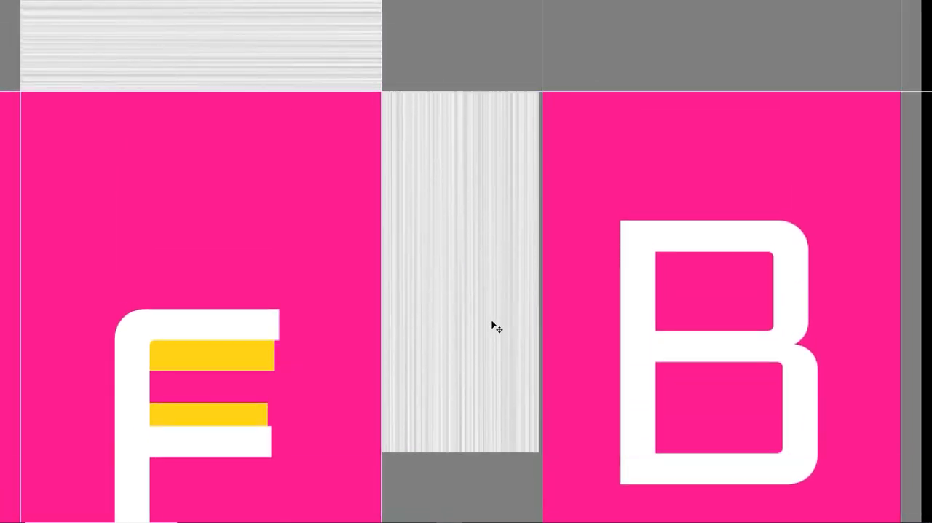
key(ctrl+t)
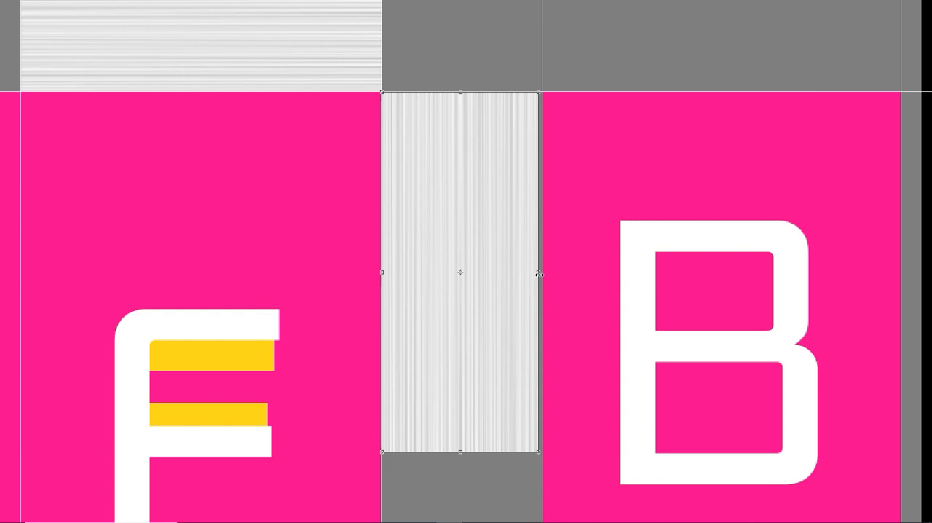
scroll(514, 337, down, 5)
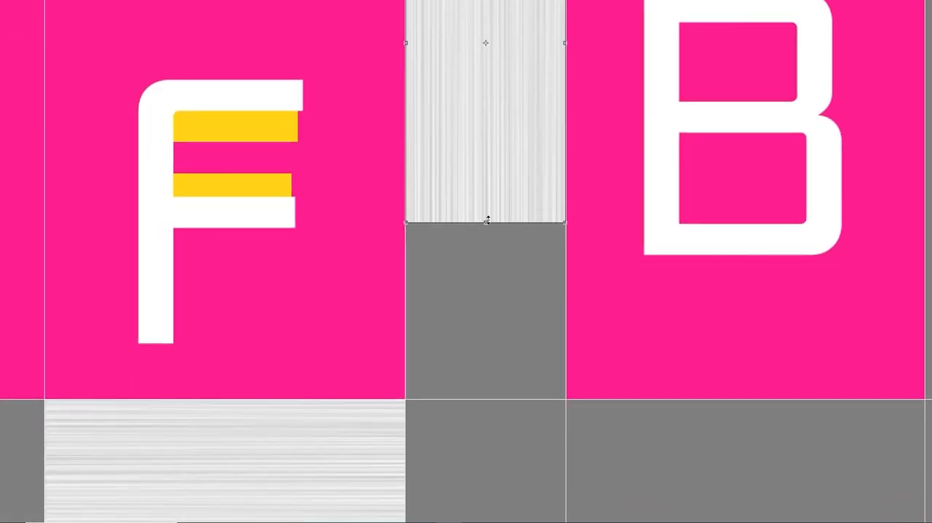
drag(487, 220, 481, 399)
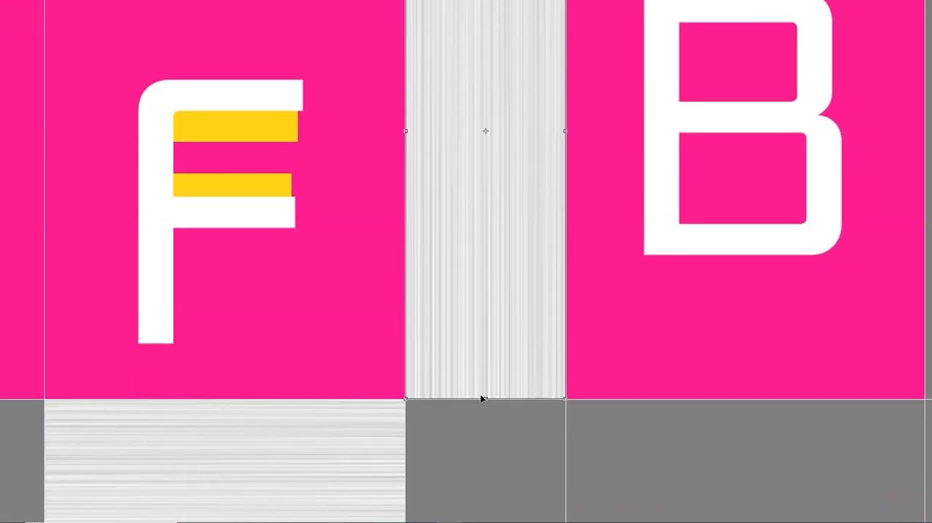
key(Return)
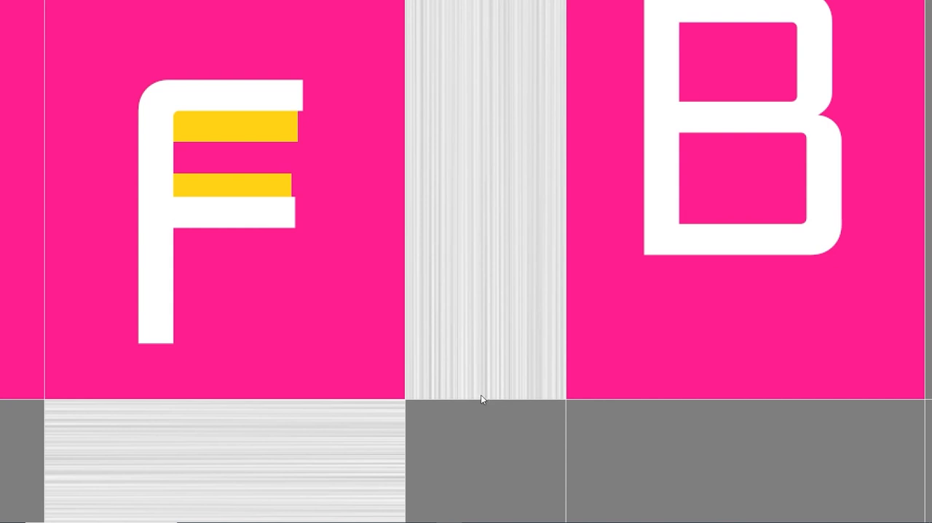
alt+scroll(481, 394, up, 4)
alt+scroll(480, 395, down, 4)
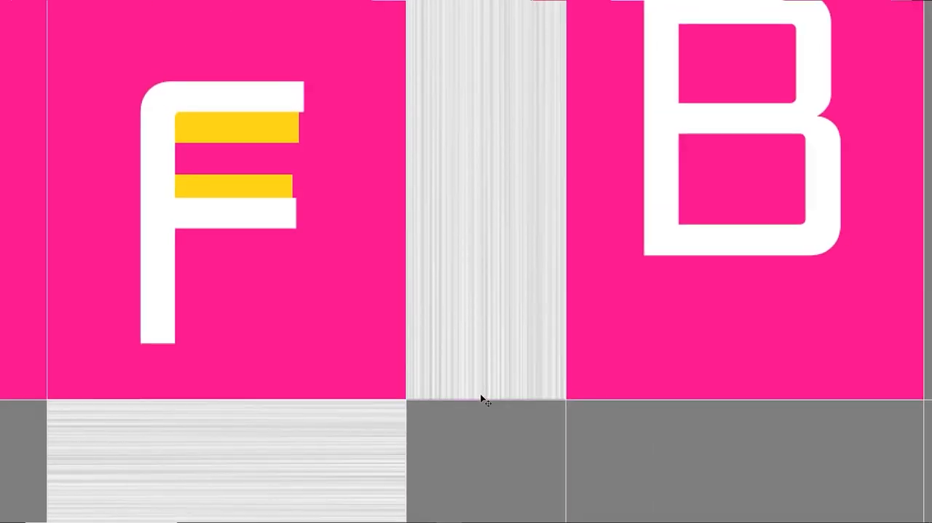
- Delete the F letter and both yellow bars from the front panel, and move the L letter up its panel
key(ctrl+0)
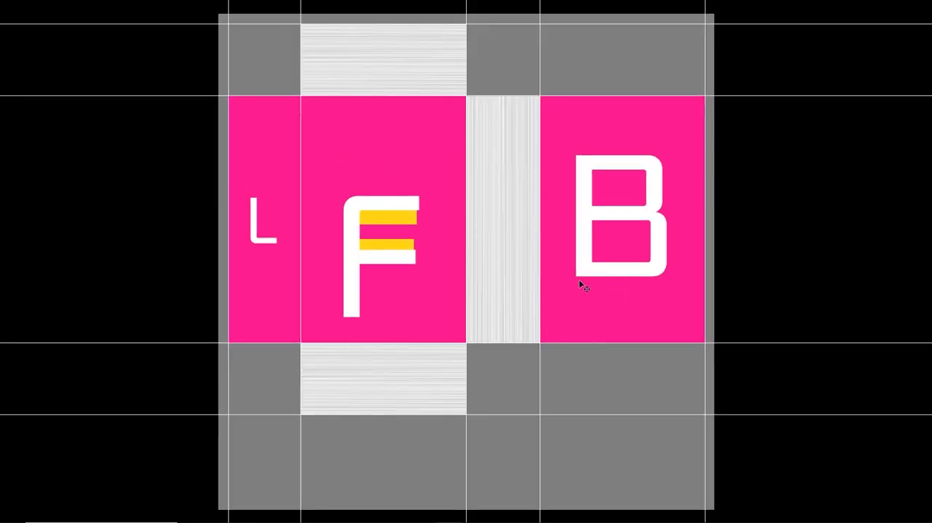
drag(403, 212, 396, 186)
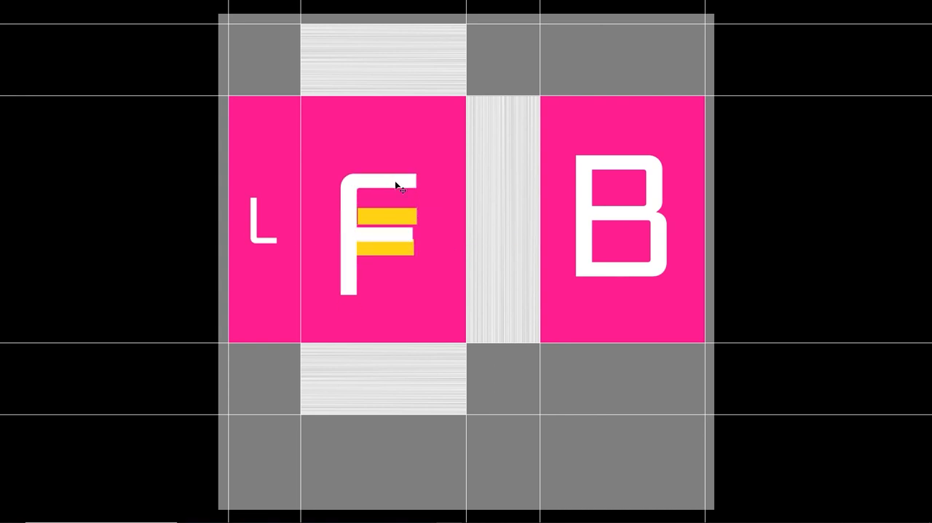
key(Delete)
click(398, 216)
key(Delete)
click(395, 250)
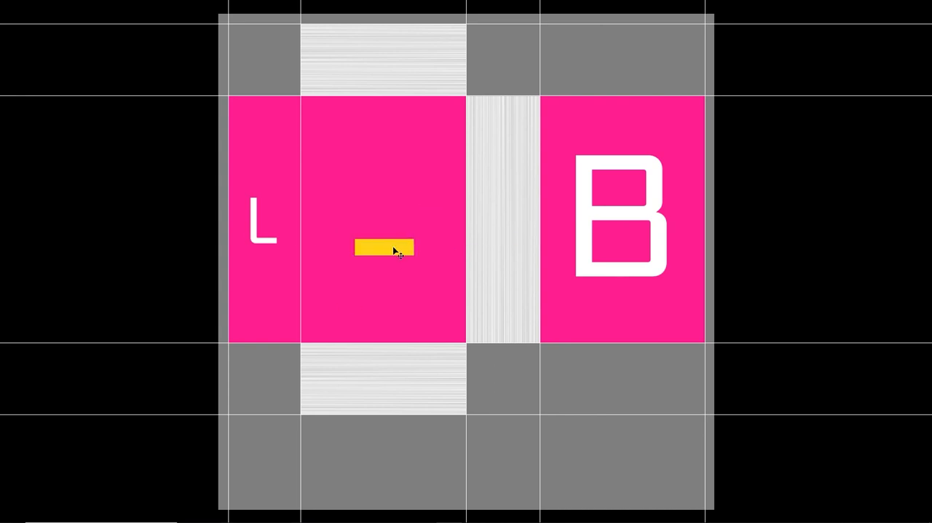
key(Delete)
drag(270, 243, 269, 178)
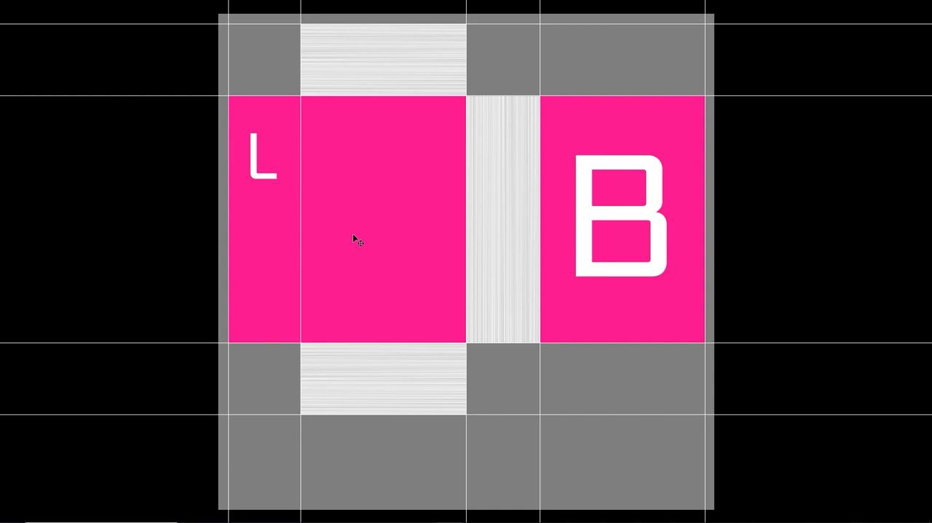
- Select the pink rectangle layer, keep it in its original position, and invert its color
drag(353, 233, 377, 240)
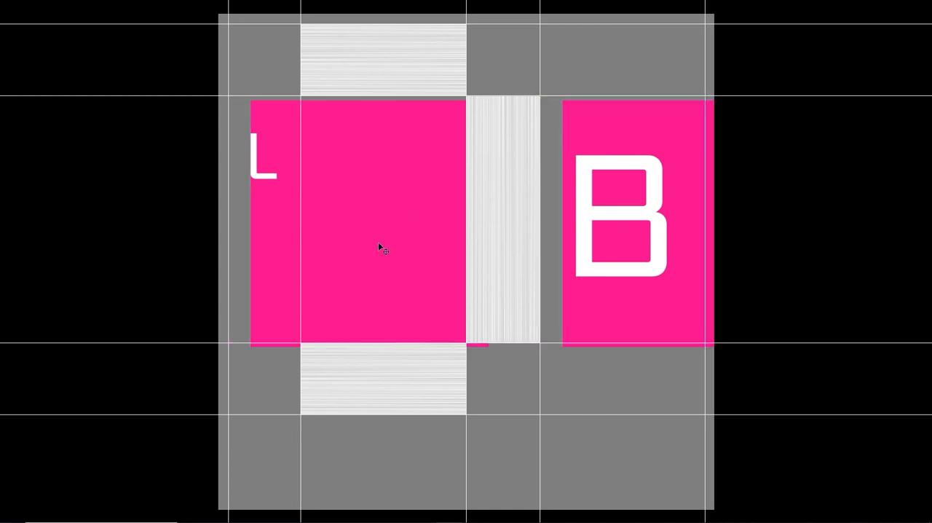
key(ctrl+z)
key(ctrl+i)
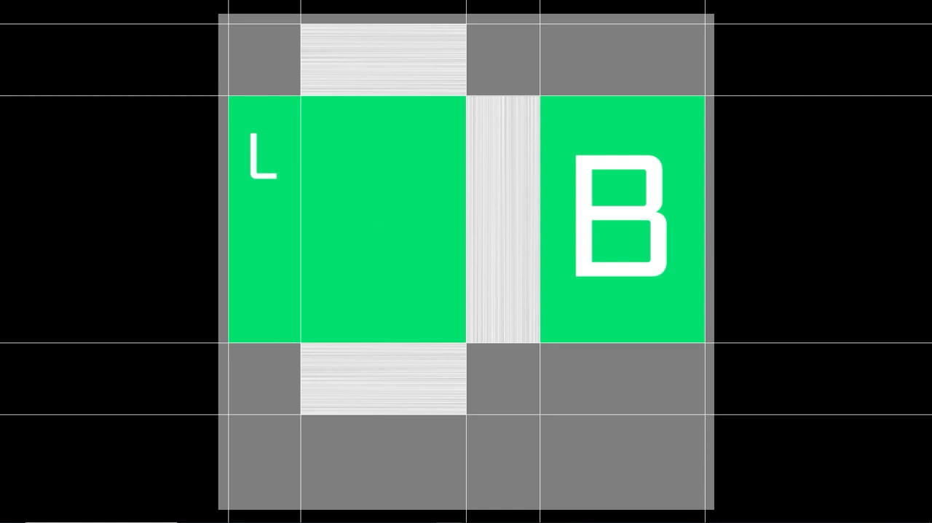
key(ctrl+m)
drag(485, 143, 744, 176)
drag(690, 283, 693, 322)
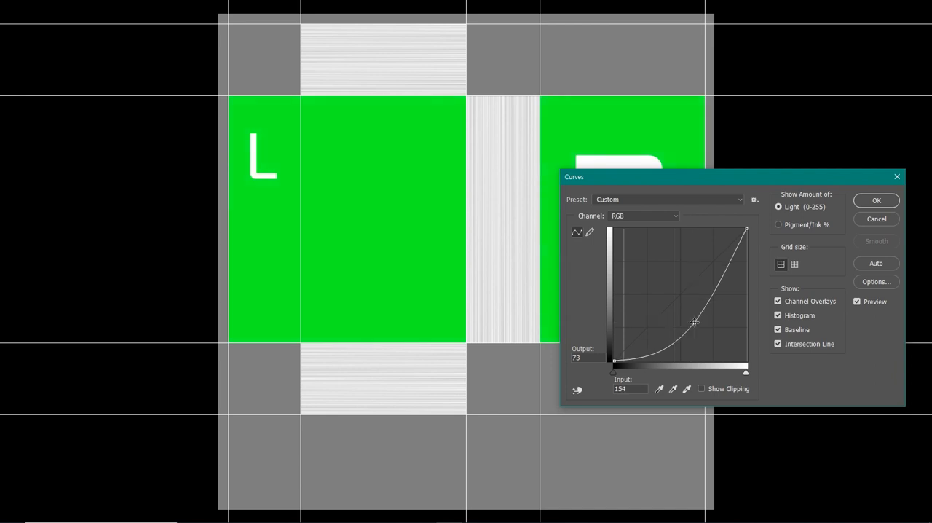
click(868, 221)
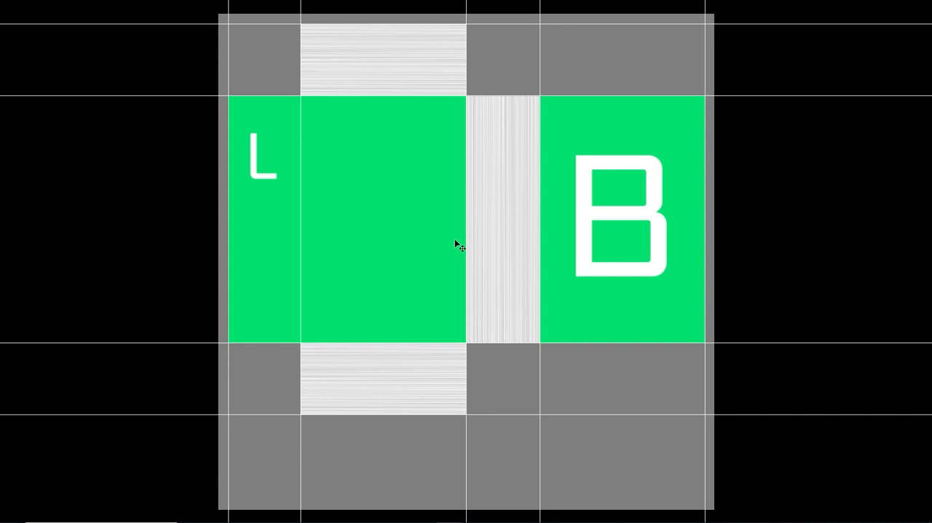
- Colorize the green printed panels with Hue/Saturation at hue 96, saturation 39 and lightness -30
click(455, 240)
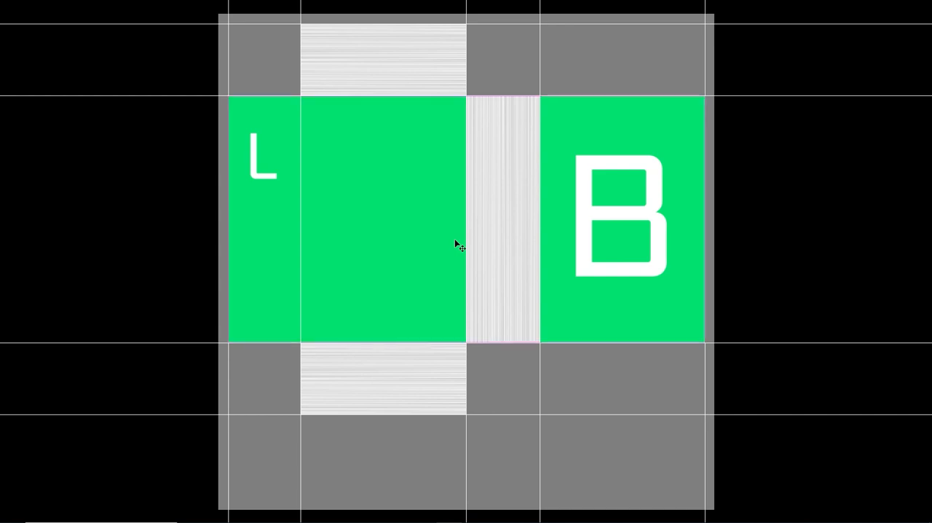
key(ctrl+u)
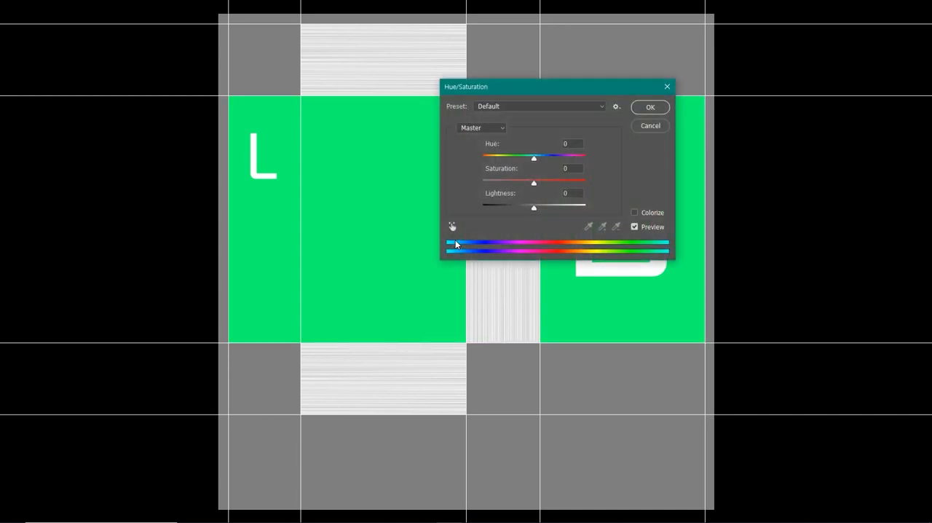
click(635, 212)
drag(570, 93, 611, 201)
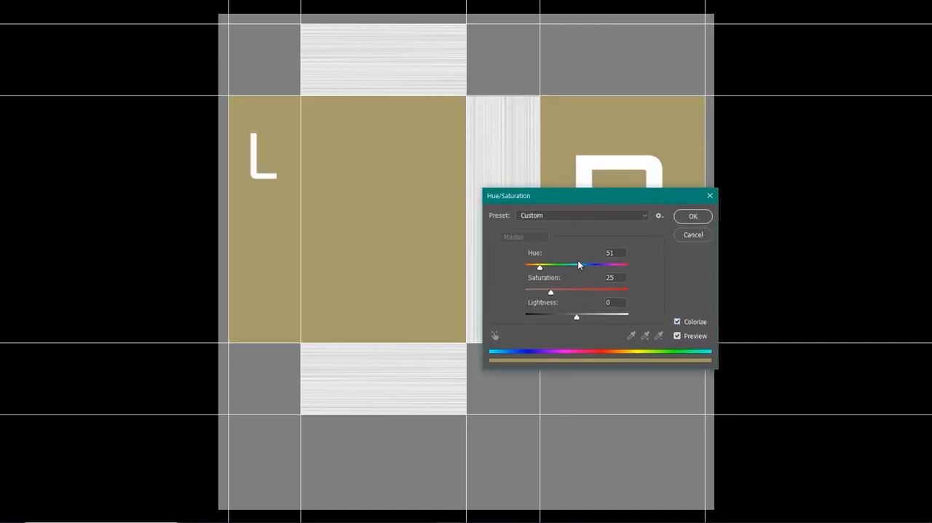
drag(540, 268, 564, 316)
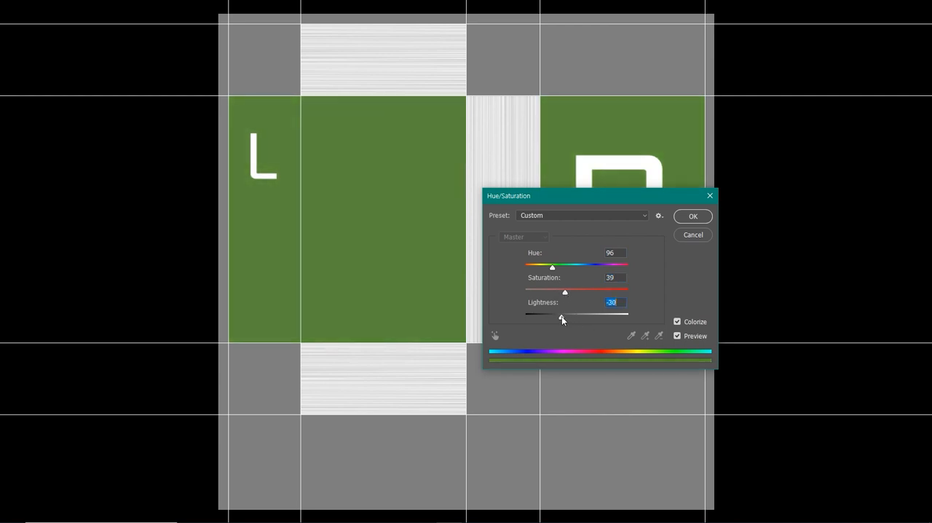
click(692, 216)
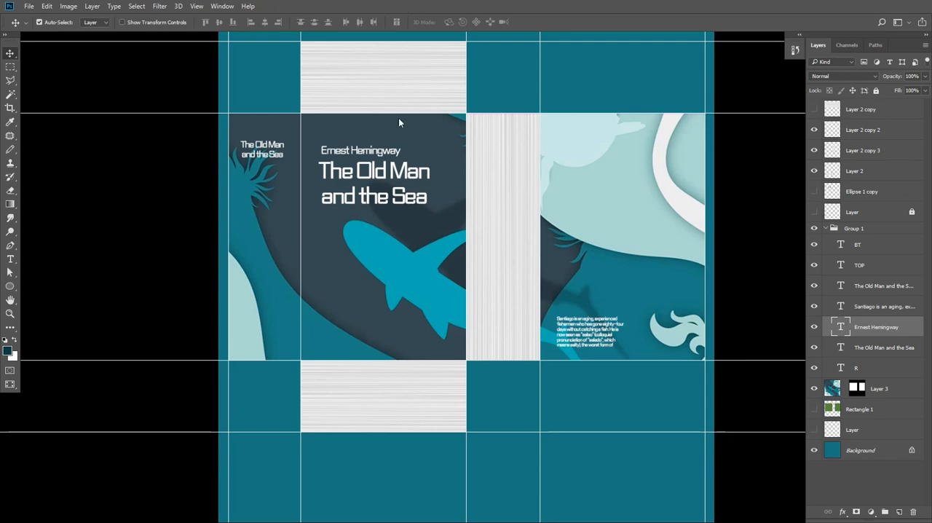
- Export the book-cover artwork as an optimized web image in the 다운로드 folder
key(ctrl+alt+shift+s)
click(627, 462)
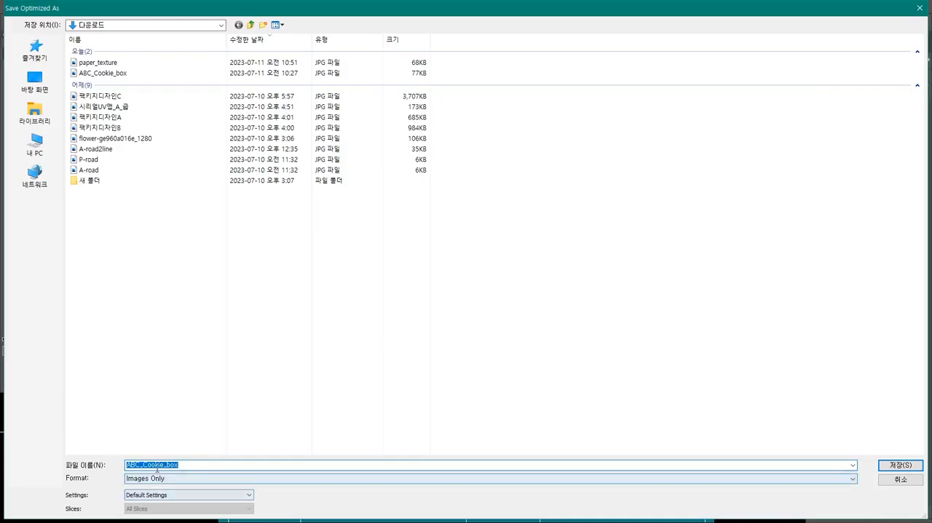
drag(142, 464, 411, 464)
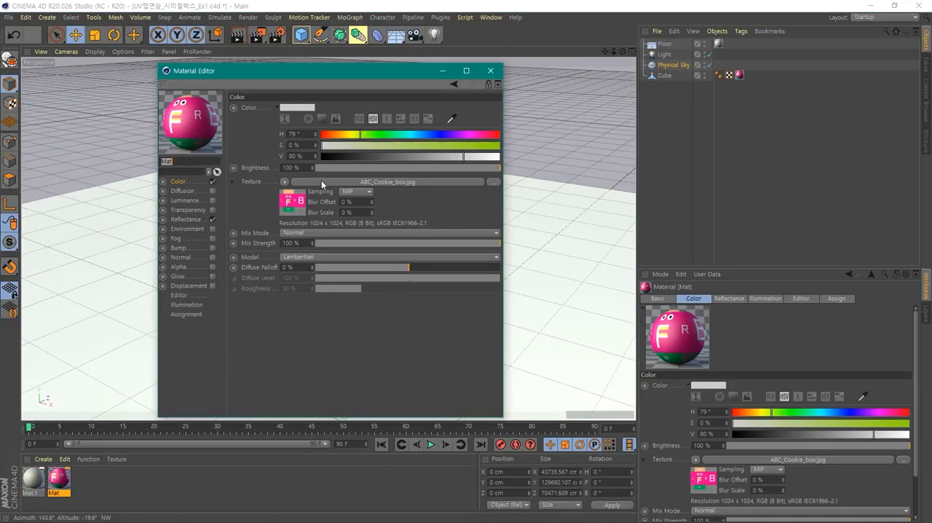
- Switch to CINEMA 4D and load the exported book-cover image as the color texture of the Mat material
click(284, 181)
click(290, 192)
click(285, 182)
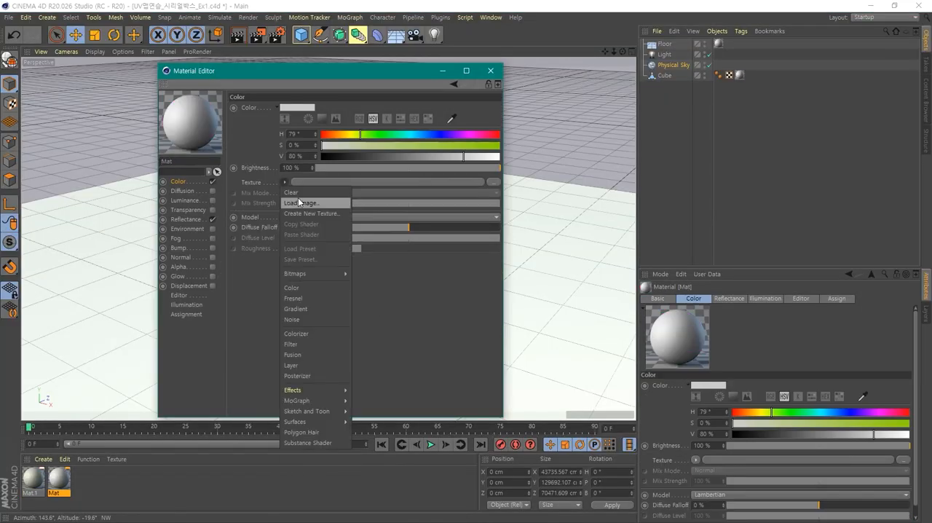
click(301, 203)
double_click(311, 197)
click(491, 70)
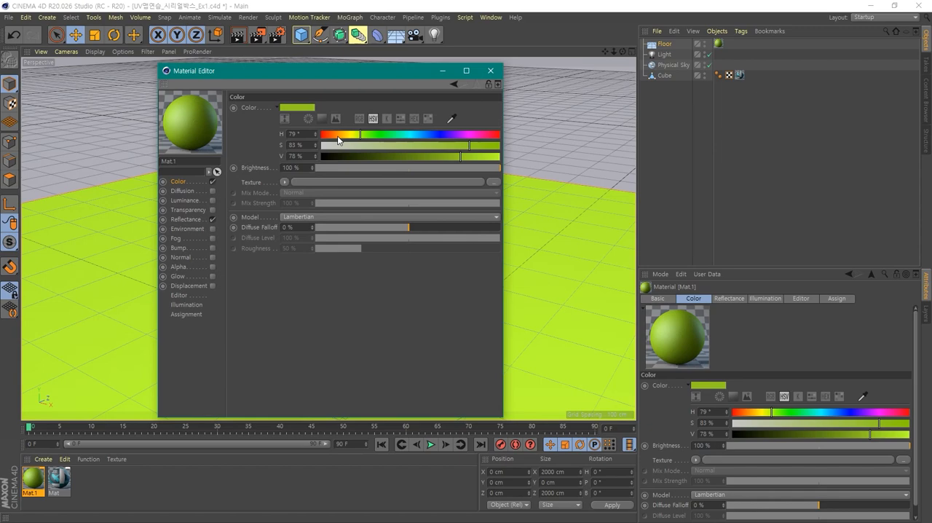
- Color the floor material Mat.1 orange with H 33°, S 83% and V 78%
click(337, 136)
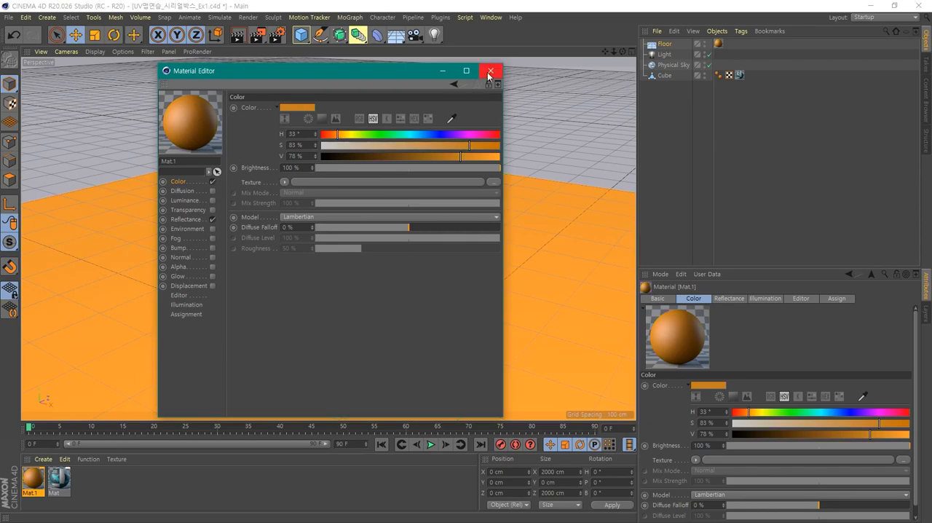
click(490, 71)
- Select the light and move it along the X axis past the book to about -334 cm
click(521, 355)
alt+drag(521, 356, 484, 346)
click(396, 293)
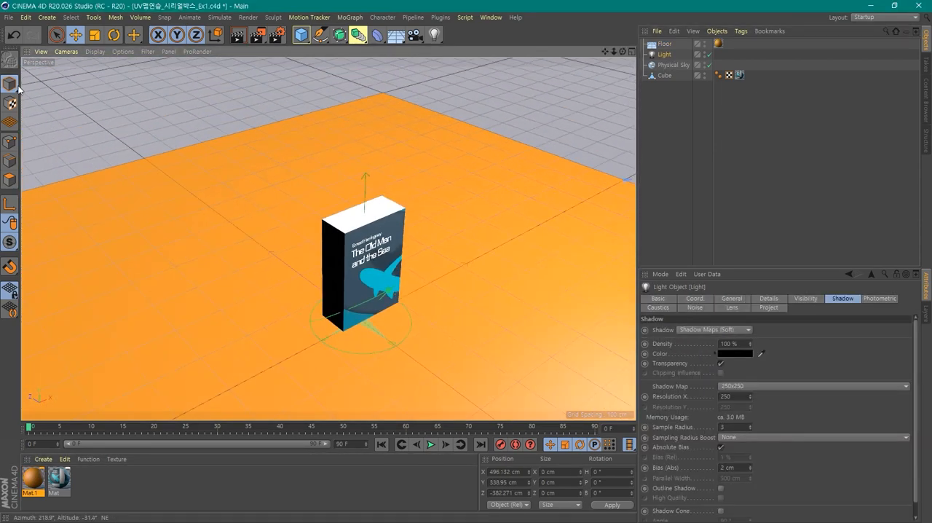
scroll(569, 210, down, 5)
alt+middle_drag(569, 210, 407, 194)
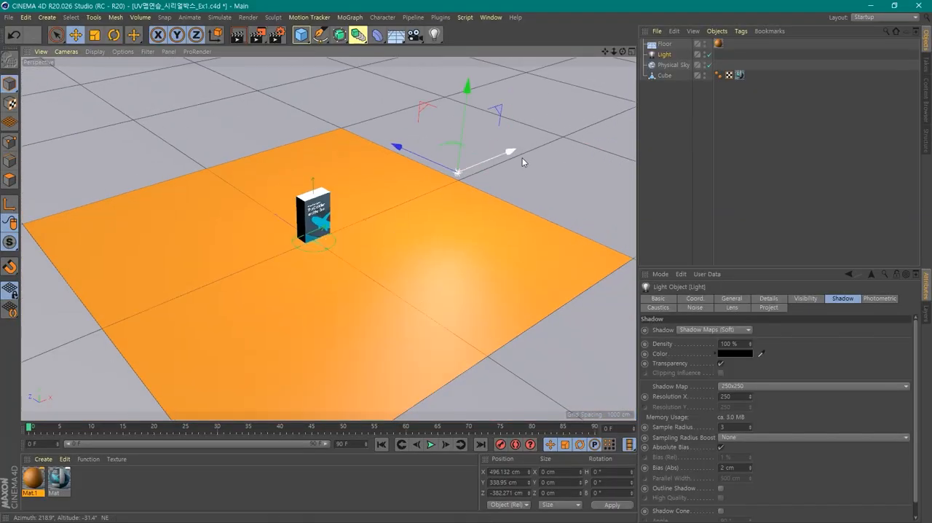
drag(522, 157, 371, 217)
scroll(310, 287, up, 4)
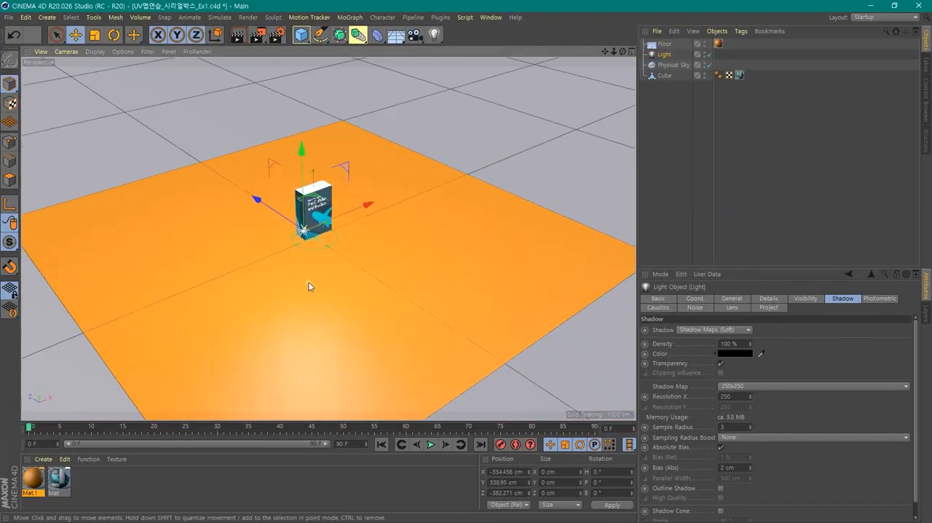
- Duplicate the light along the Z axis, placing the copy at about Z -35 cm
alt+middle_drag(402, 240, 391, 288)
scroll(390, 288, up, 4)
alt+drag(373, 318, 349, 355)
ctrl+drag(326, 364, 93, 215)
- Set the duplicated light's intensity to 50%
click(703, 300)
click(674, 300)
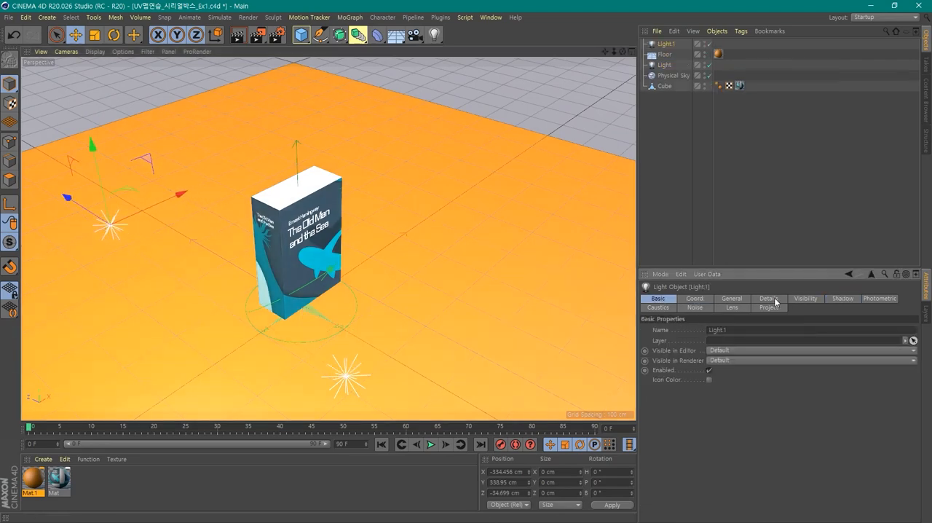
click(805, 299)
click(732, 299)
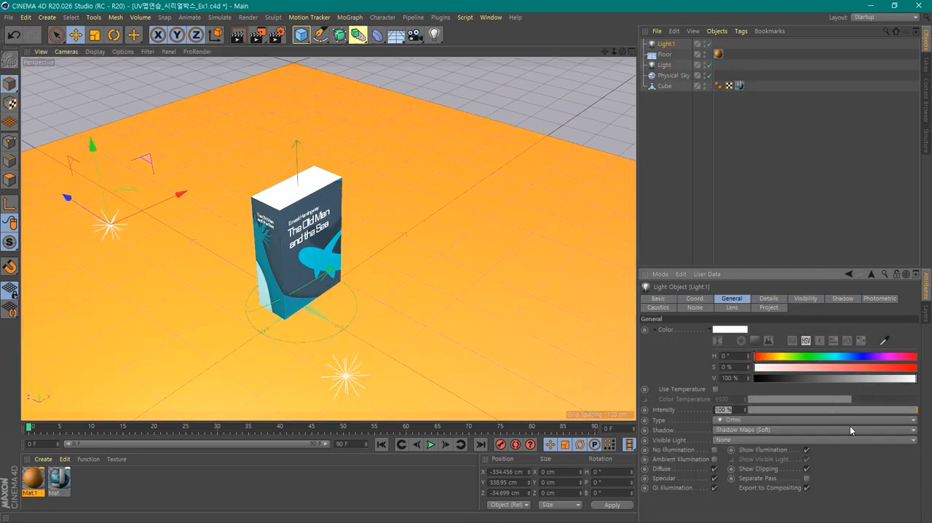
text(50)
key(Return)
- Move the duplicated light back to about Z 165 cm and reorder the original light directly beneath it in the object list
alt+drag(418, 306, 556, 276)
drag(423, 258, 374, 261)
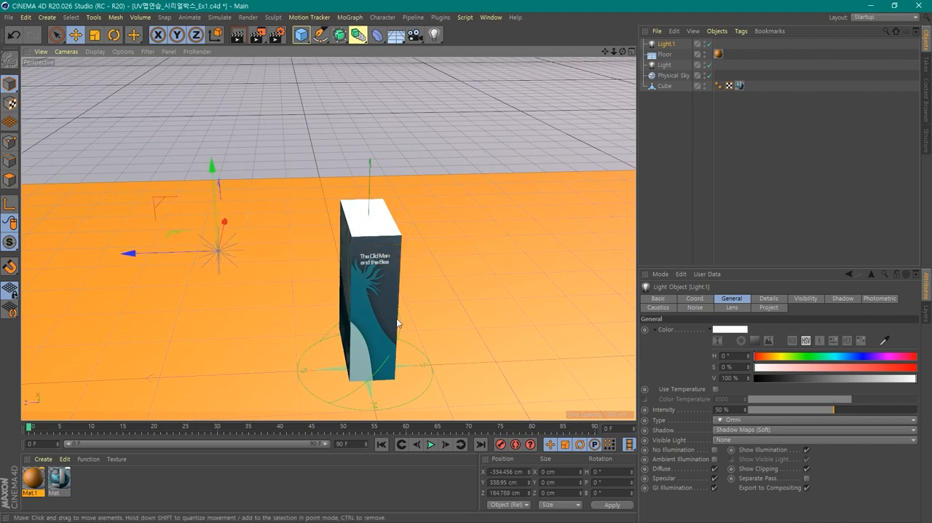
alt+drag(397, 322, 291, 304)
drag(671, 67, 666, 53)
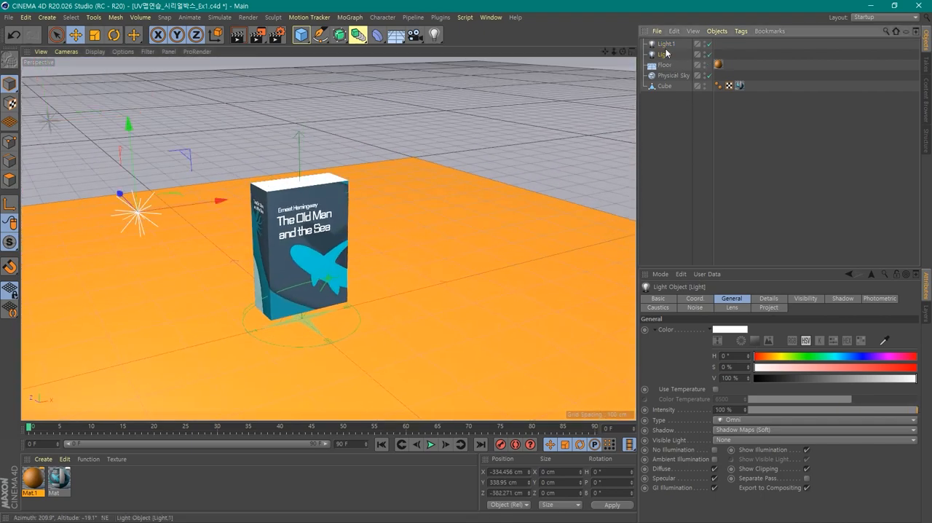
- Render the viewport with a close-up of the book from above to check its texture and shadows
scroll(412, 284, up, 5)
alt+drag(410, 300, 505, 263)
key(ctrl+r)
key(ctrl+r)
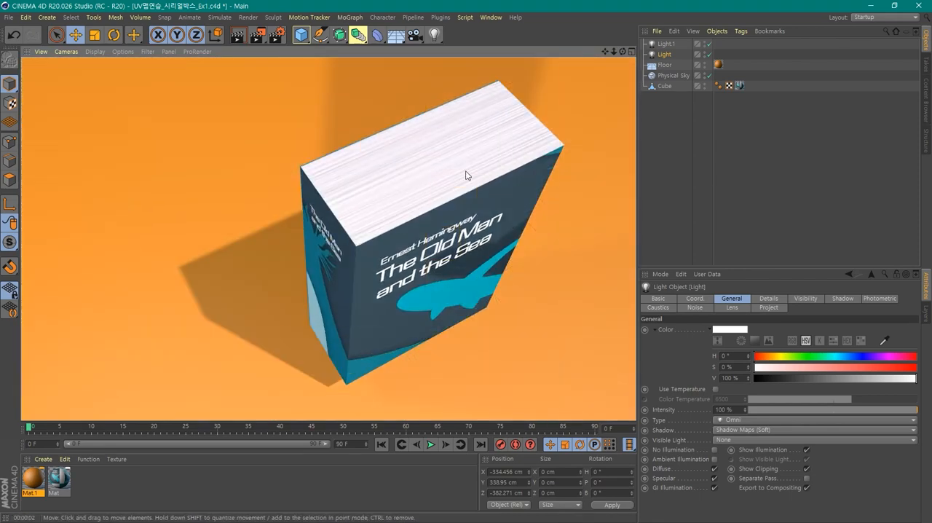
- Select the spine face of the book's cube in polygon mode
alt+drag(505, 205, 485, 243)
click(379, 104)
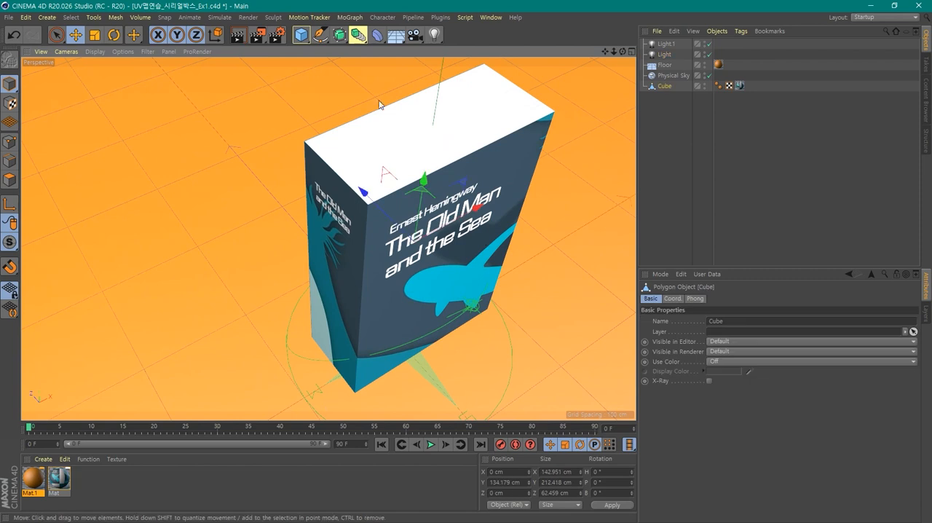
click(9, 181)
click(332, 226)
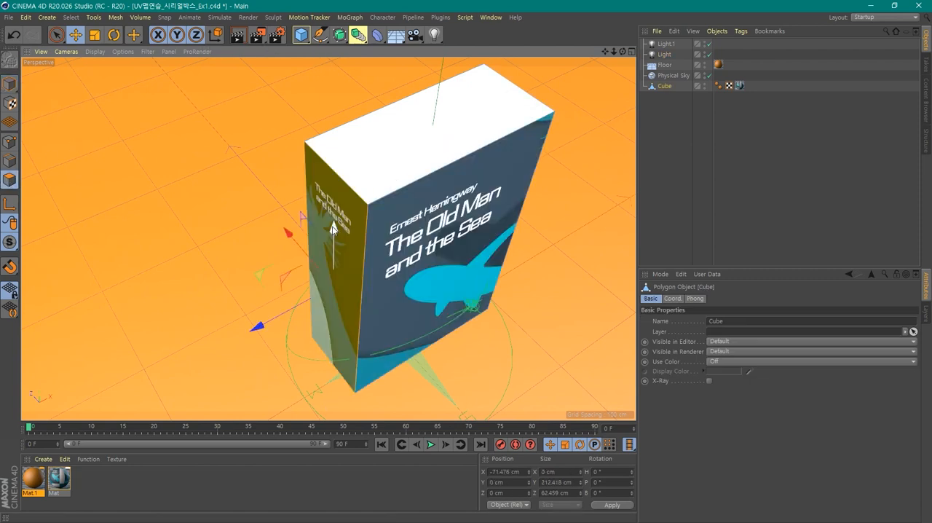